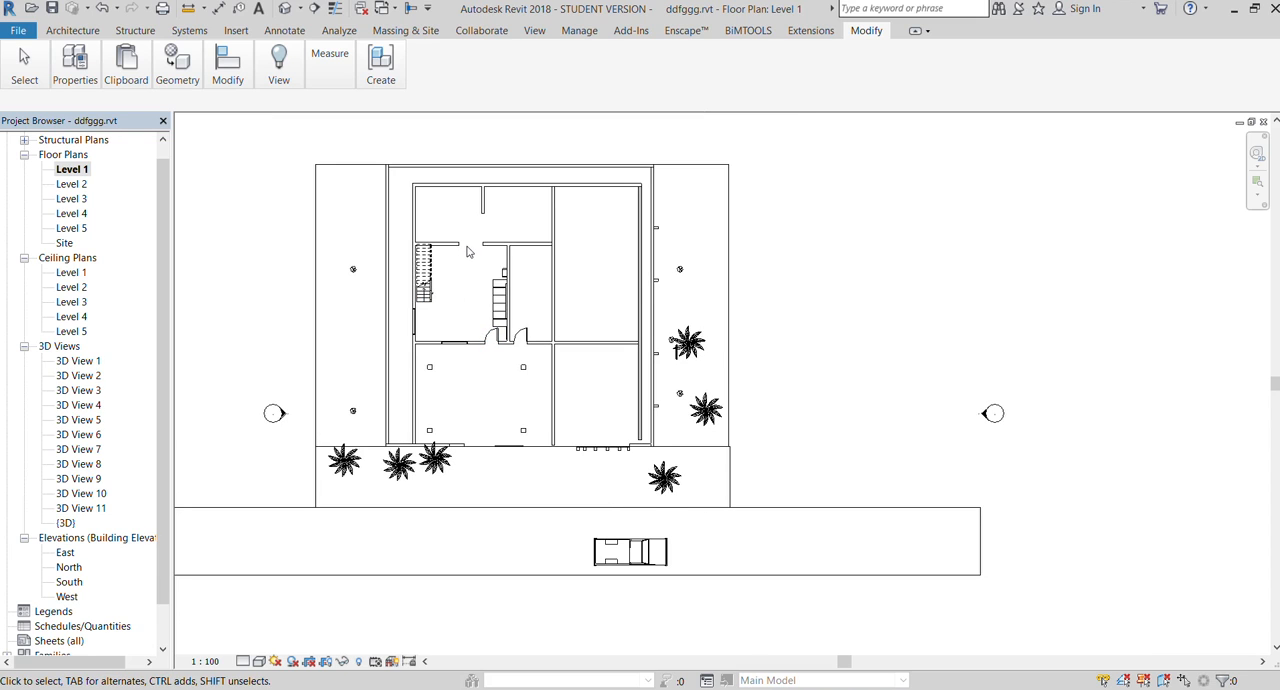
Nudge the fixed window in the wall below the staircase to the left, away from the neighbouring door
scroll(448, 224, up, 1)
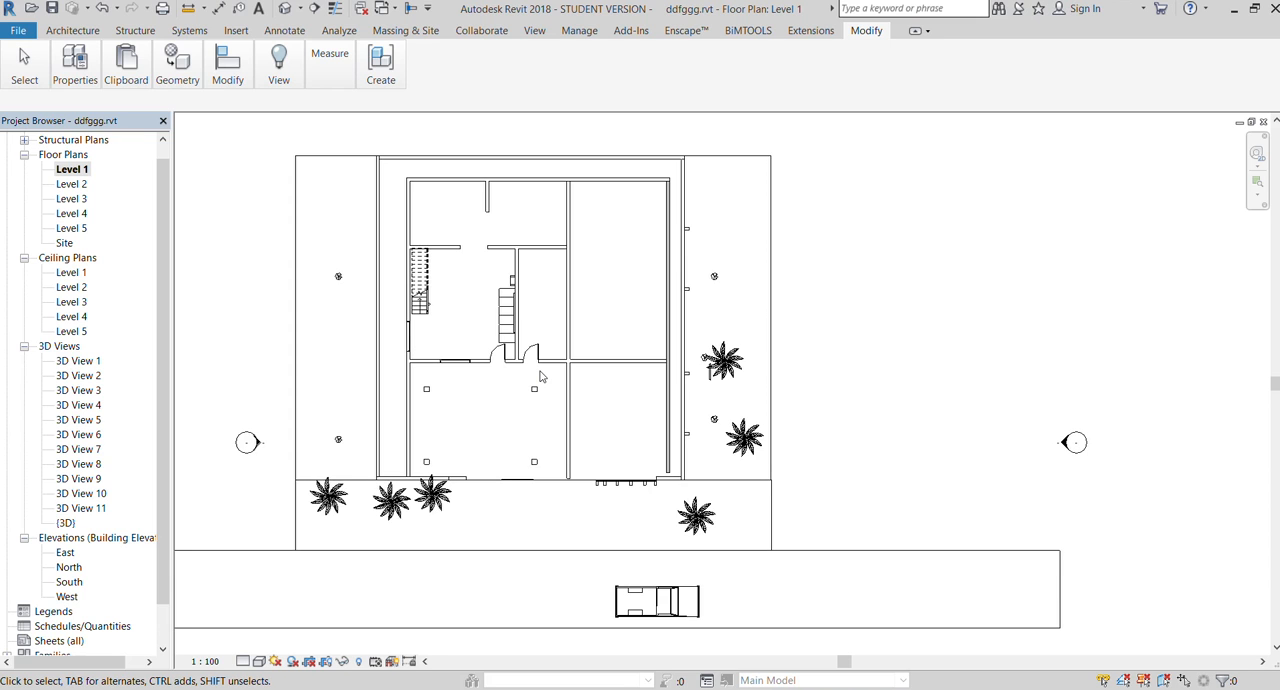
scroll(494, 358, up, 5)
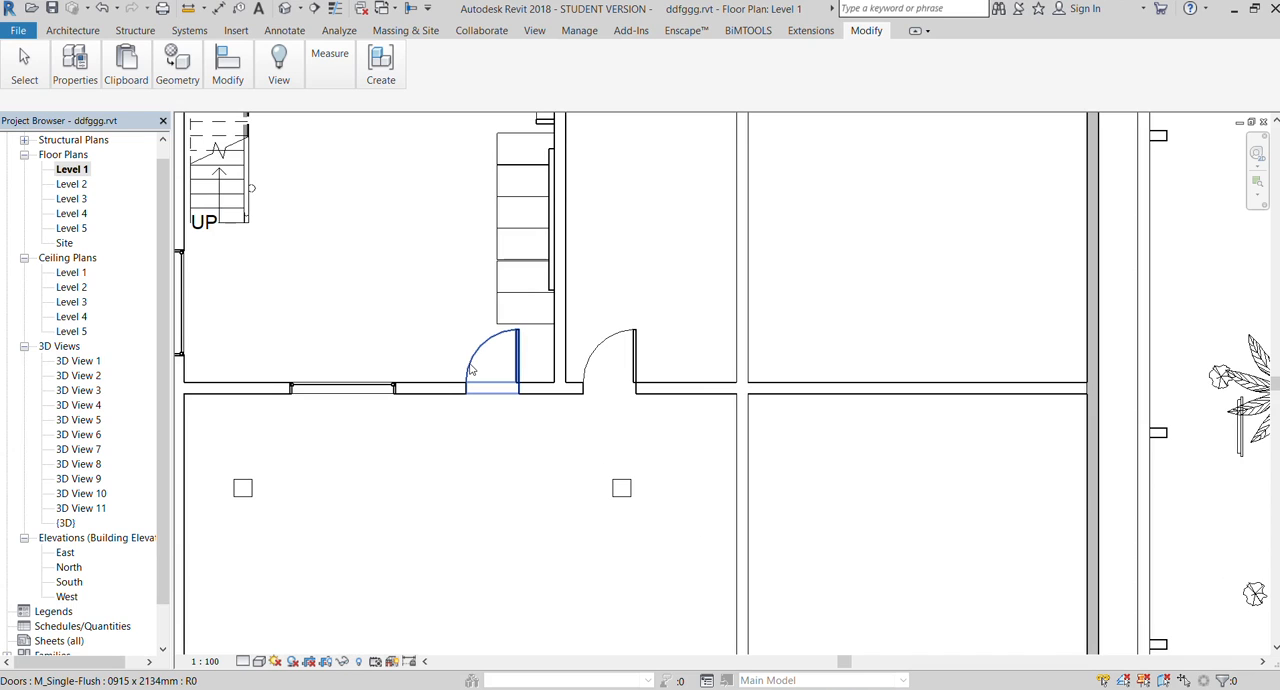
scroll(471, 372, down, 3)
click(394, 383)
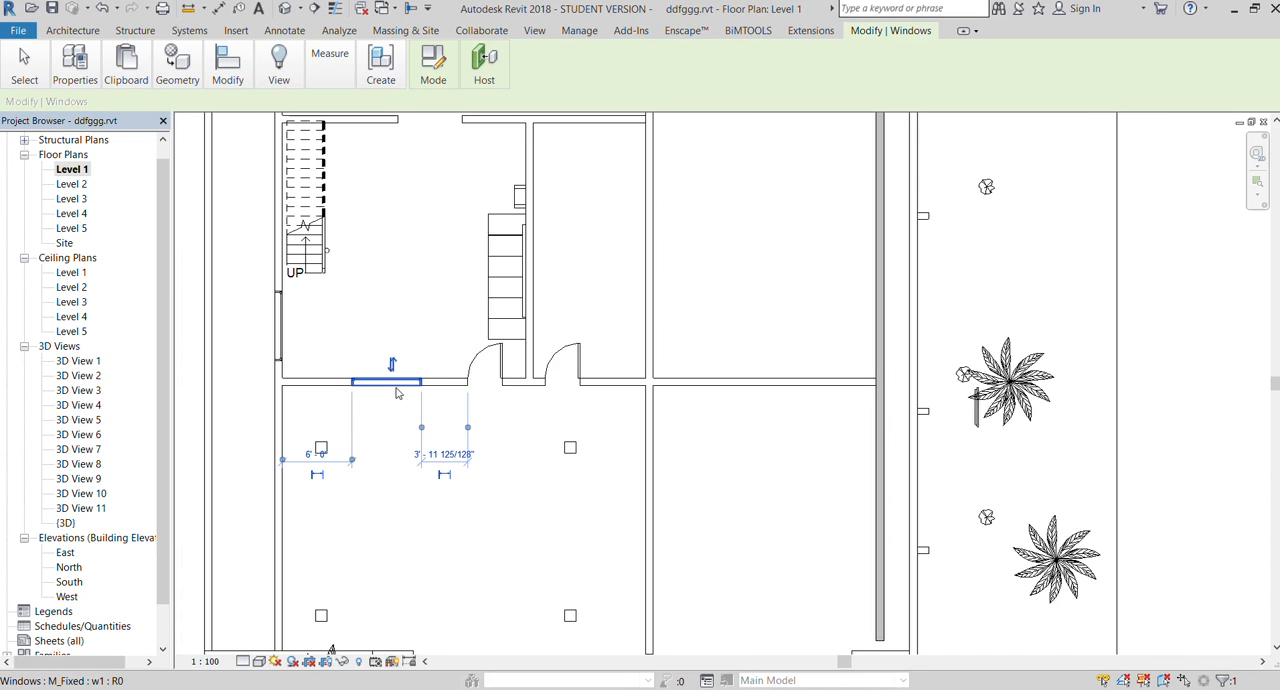
key(Left)
key(Left)
key(Left)
key(Left)
key(Left)
key(Left)
key(Left)
key(Left)
key(Left)
key(Left)
key(Left)
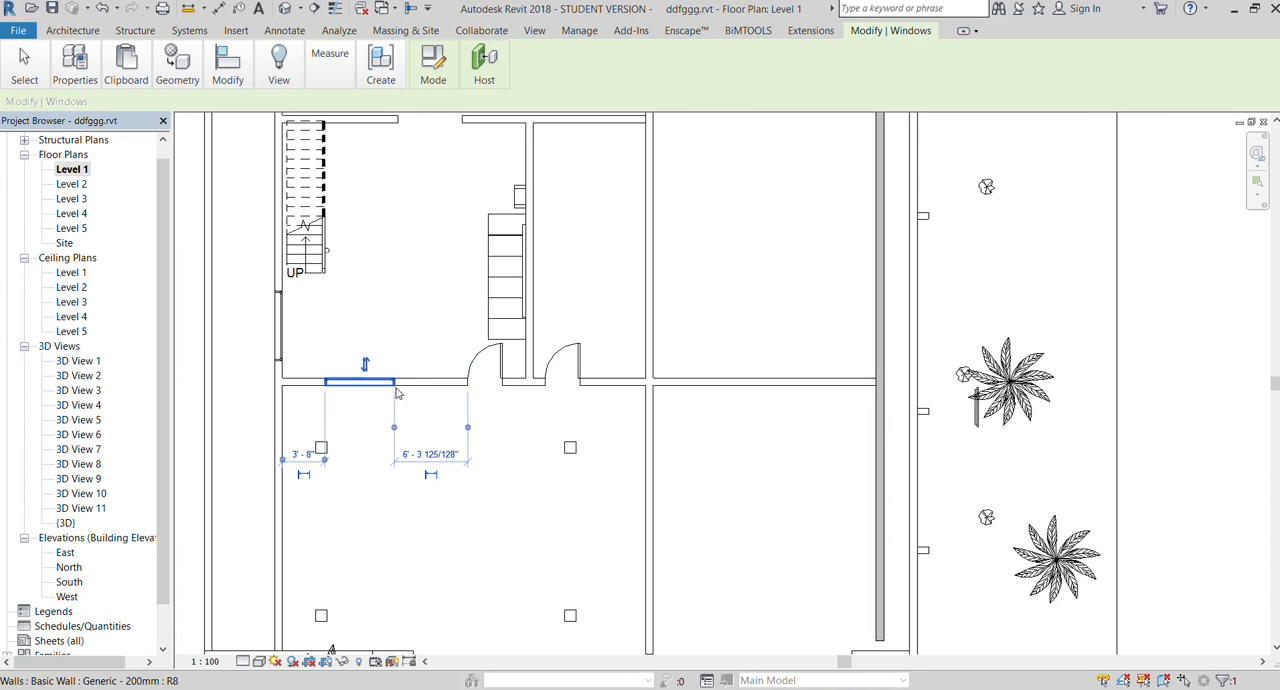
Shift the single-flush door beside that window further left along the same wall
click(488, 385)
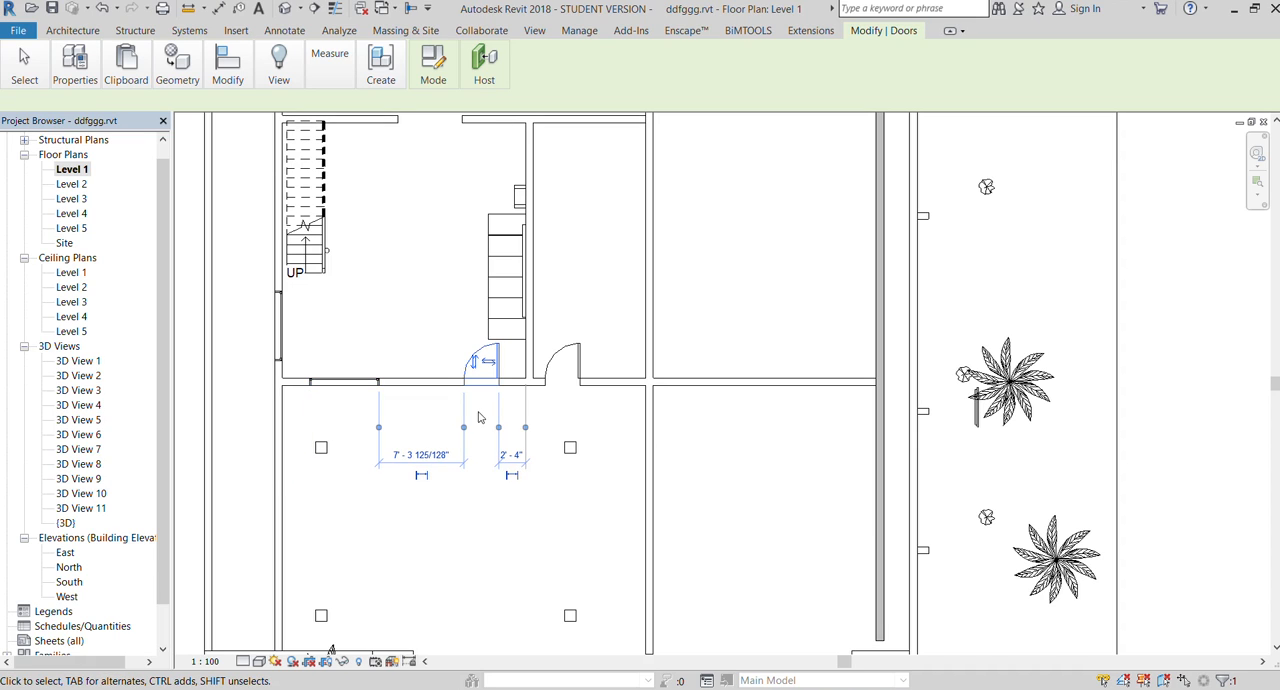
key(Left)
key(Left)
key(Left)
key(Left)
key(Left)
key(Left)
key(Left)
key(Left)
key(Left)
key(Escape)
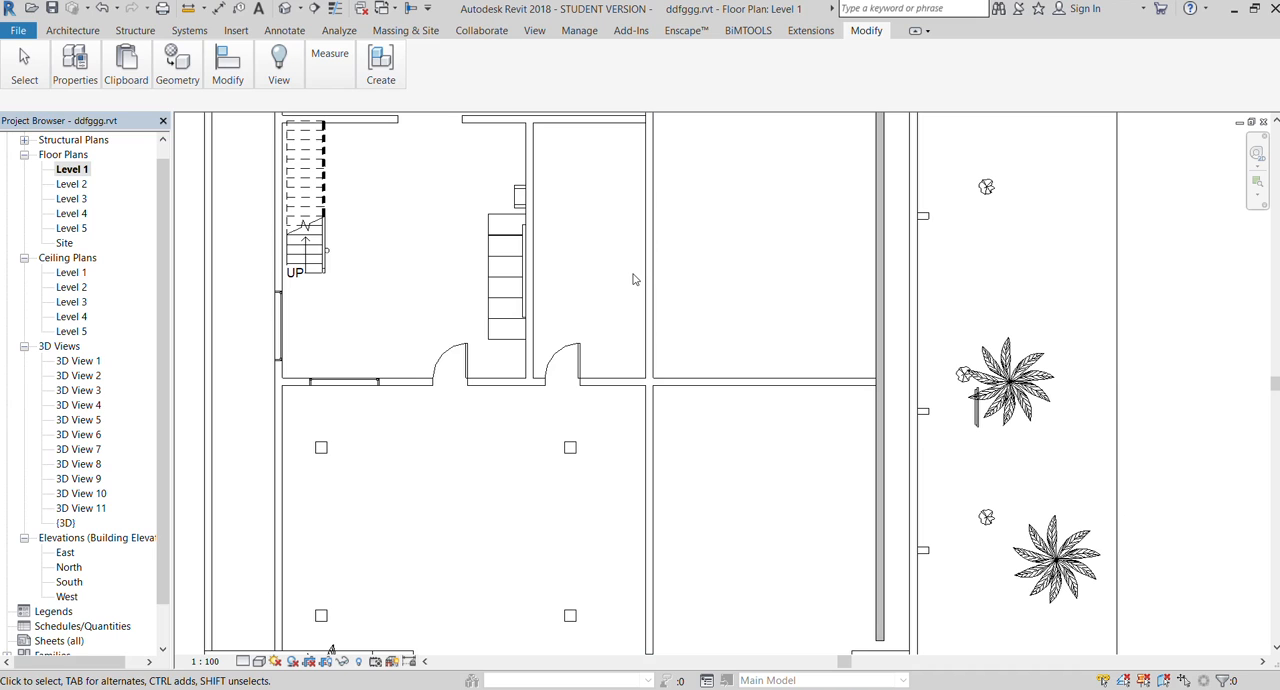
Open the M_Single-Flush door's family for editing and display its Ground floor plan
scroll(432, 345, up, 3)
click(448, 374)
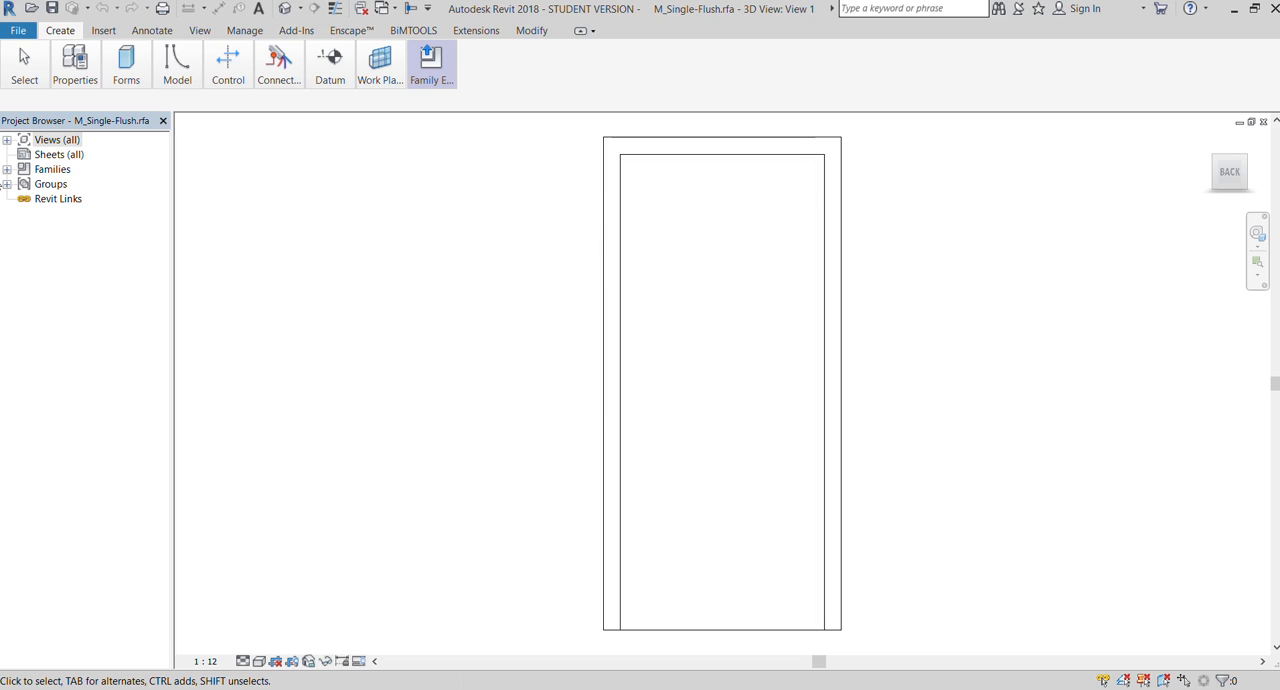
click(7, 140)
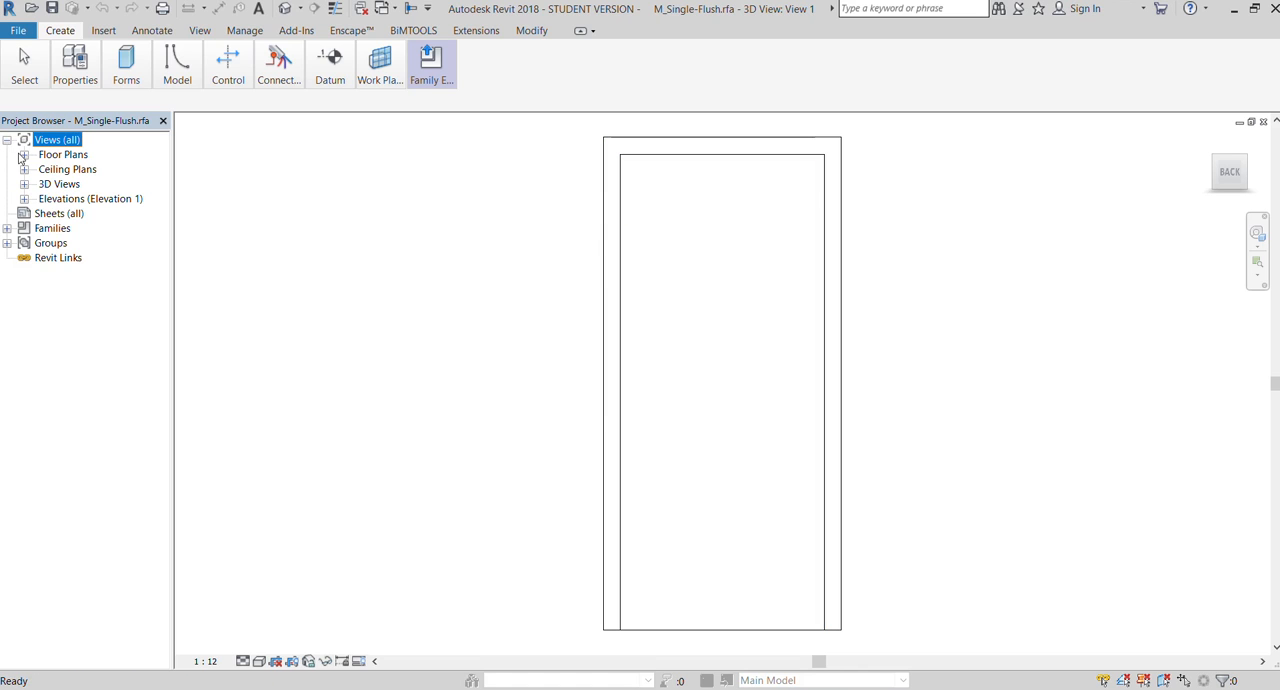
click(22, 155)
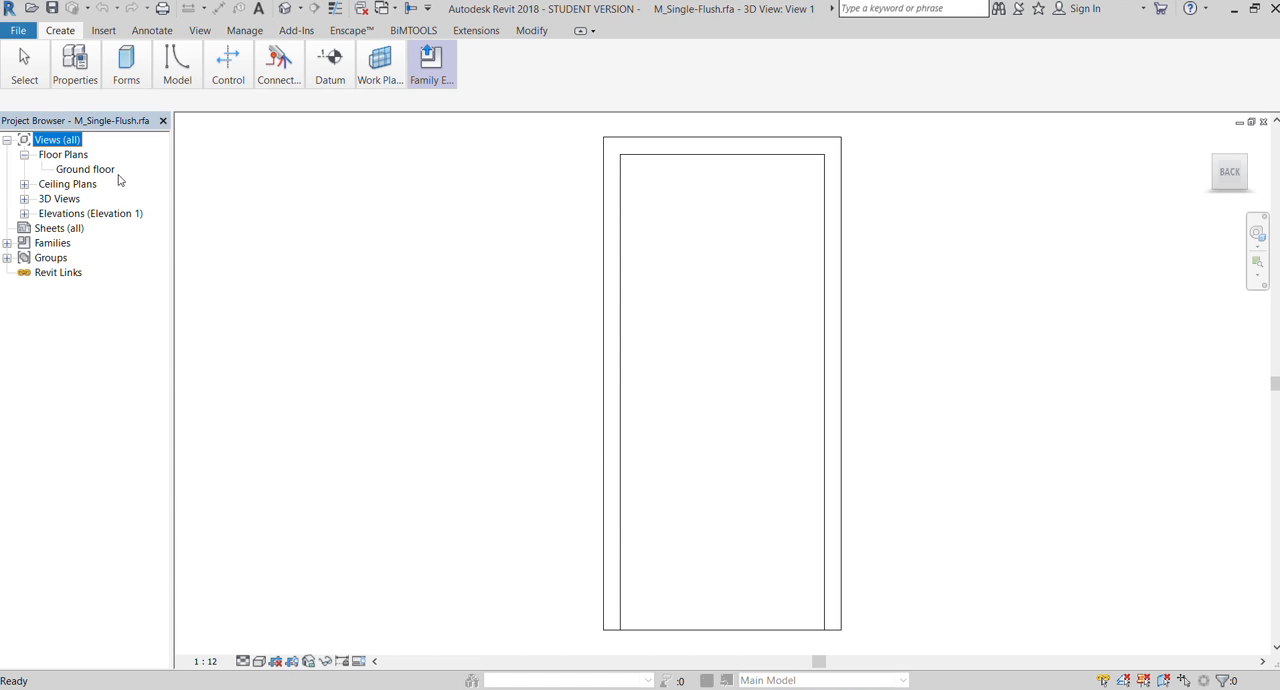
double_click(63, 172)
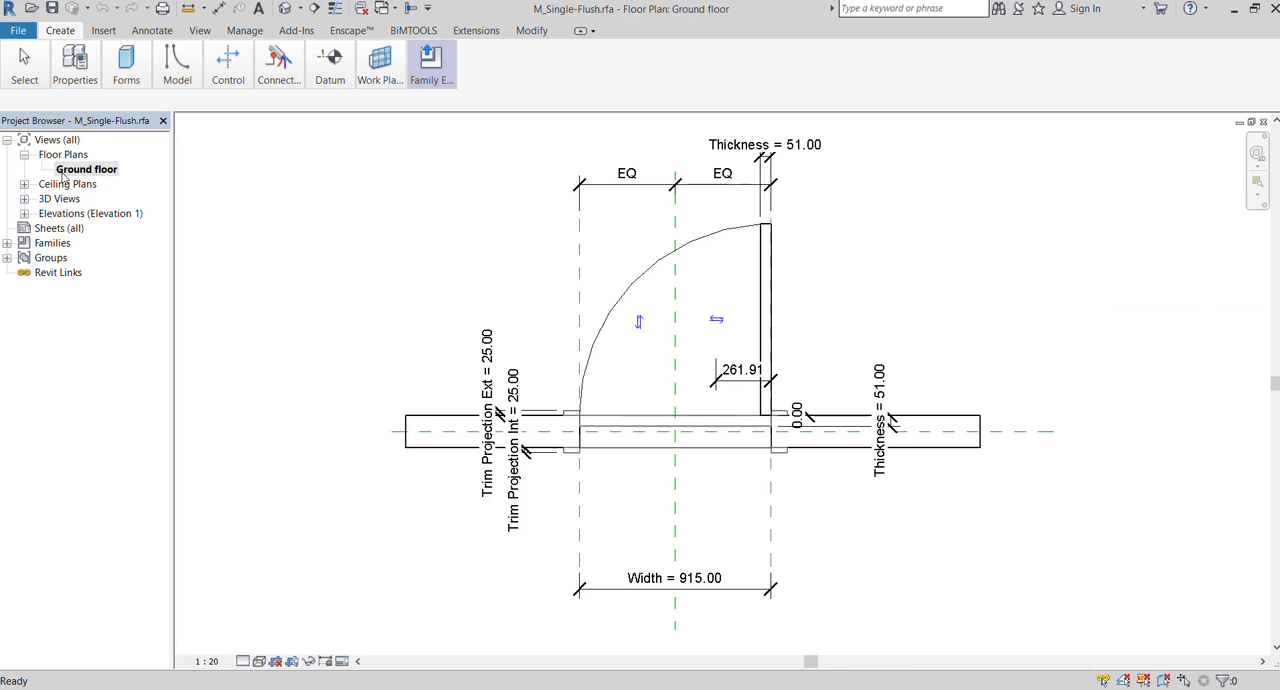
Rotate the door panel extrusion clockwise about its centre until it stands diagonally across the opening
click(617, 425)
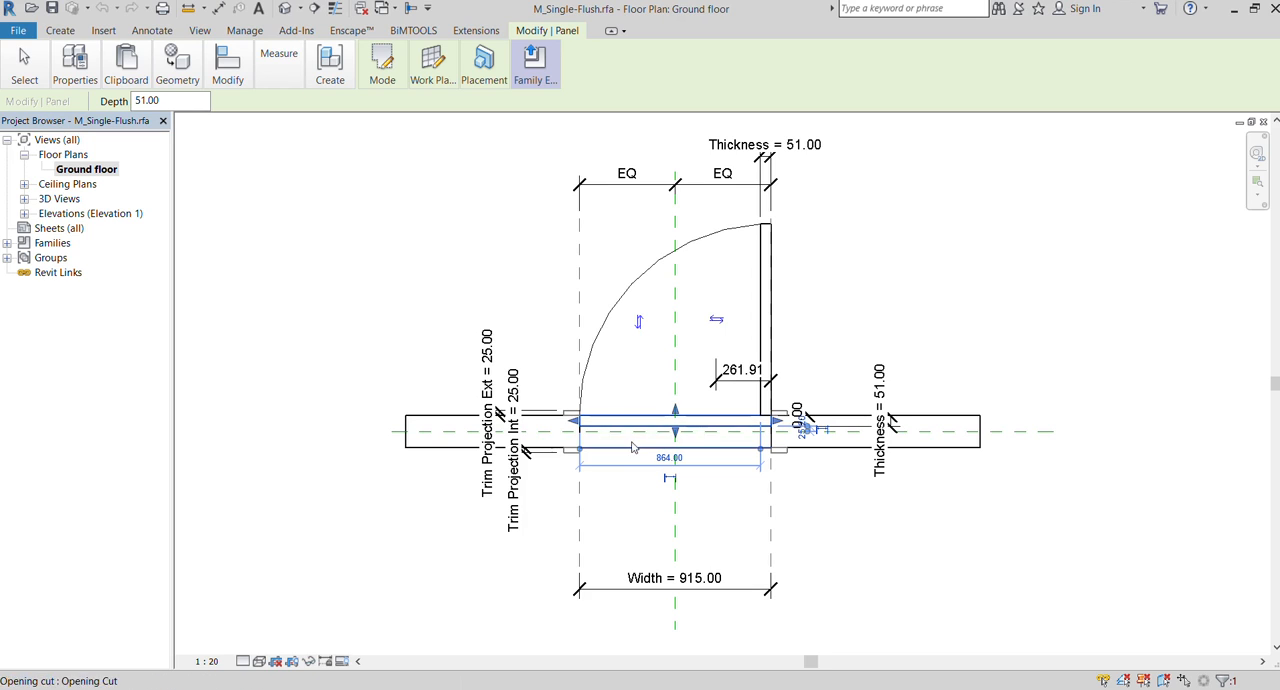
click(467, 361)
click(614, 424)
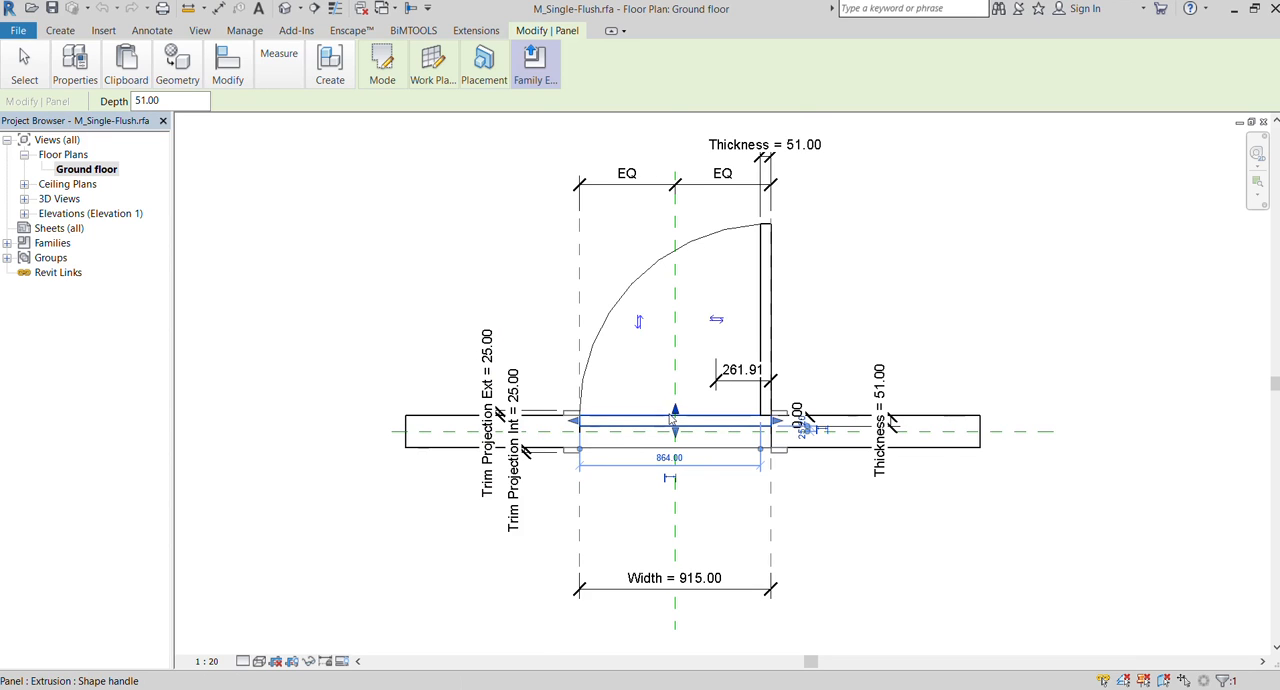
scroll(670, 418, up, 2)
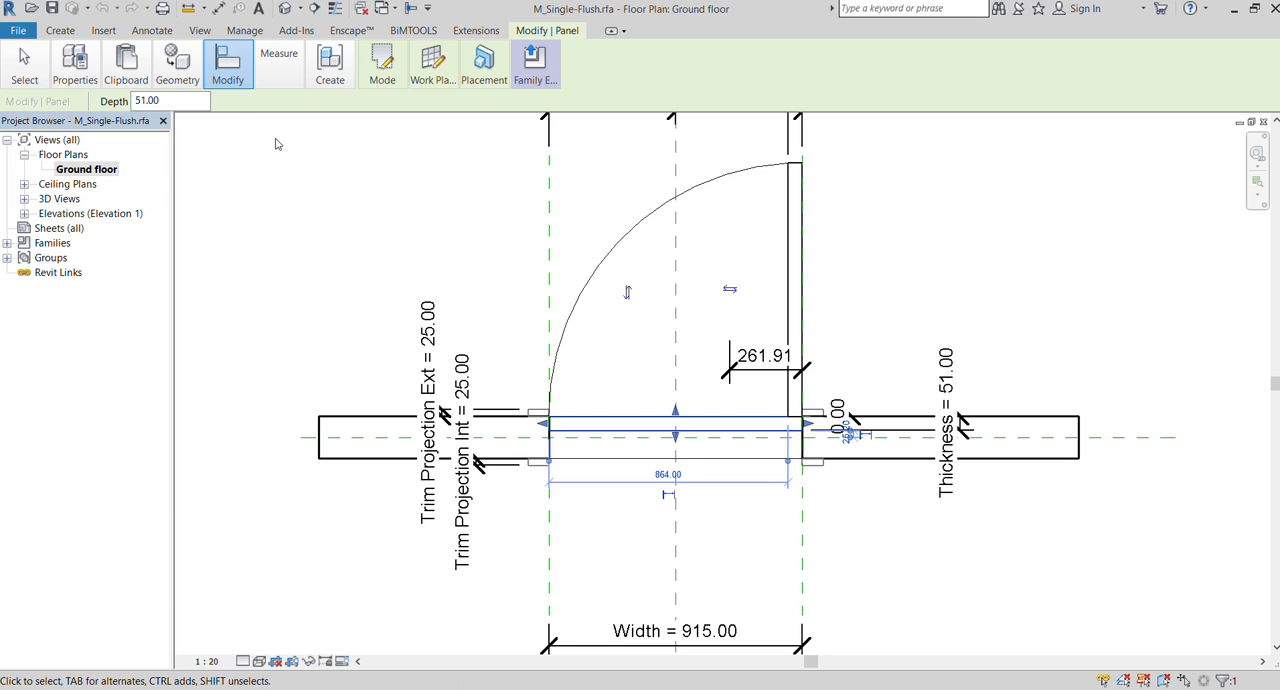
key(r)
key(o)
click(528, 282)
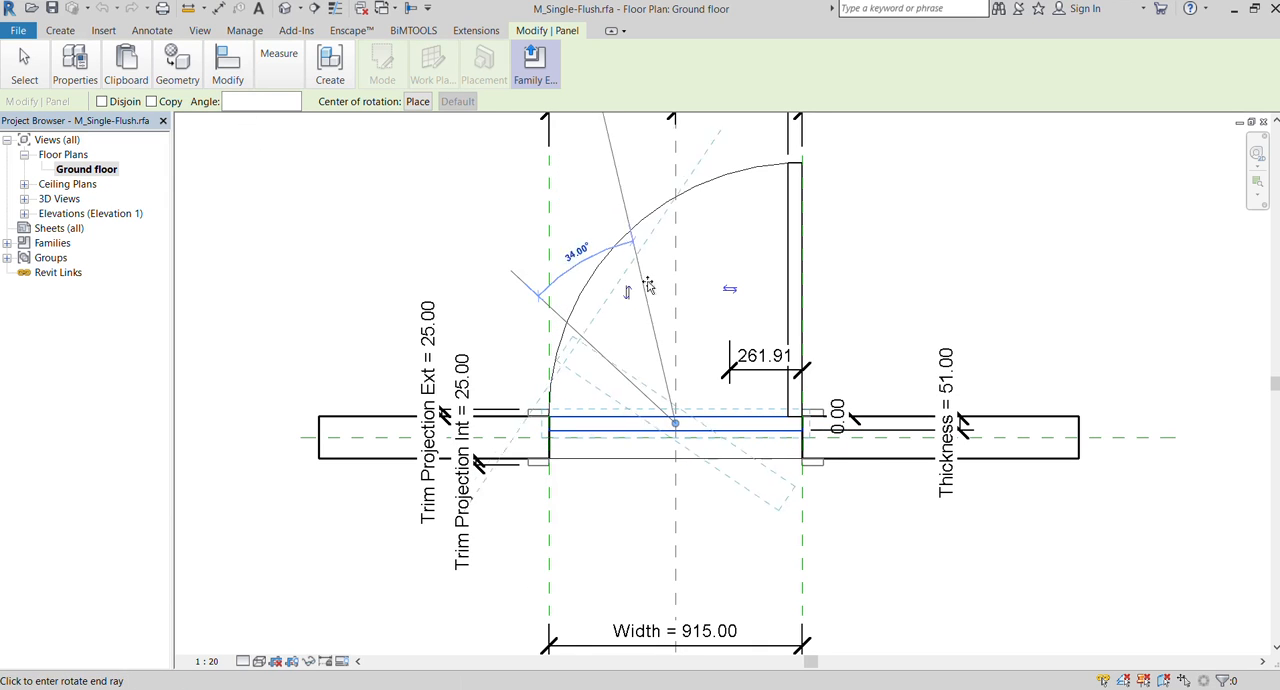
click(676, 281)
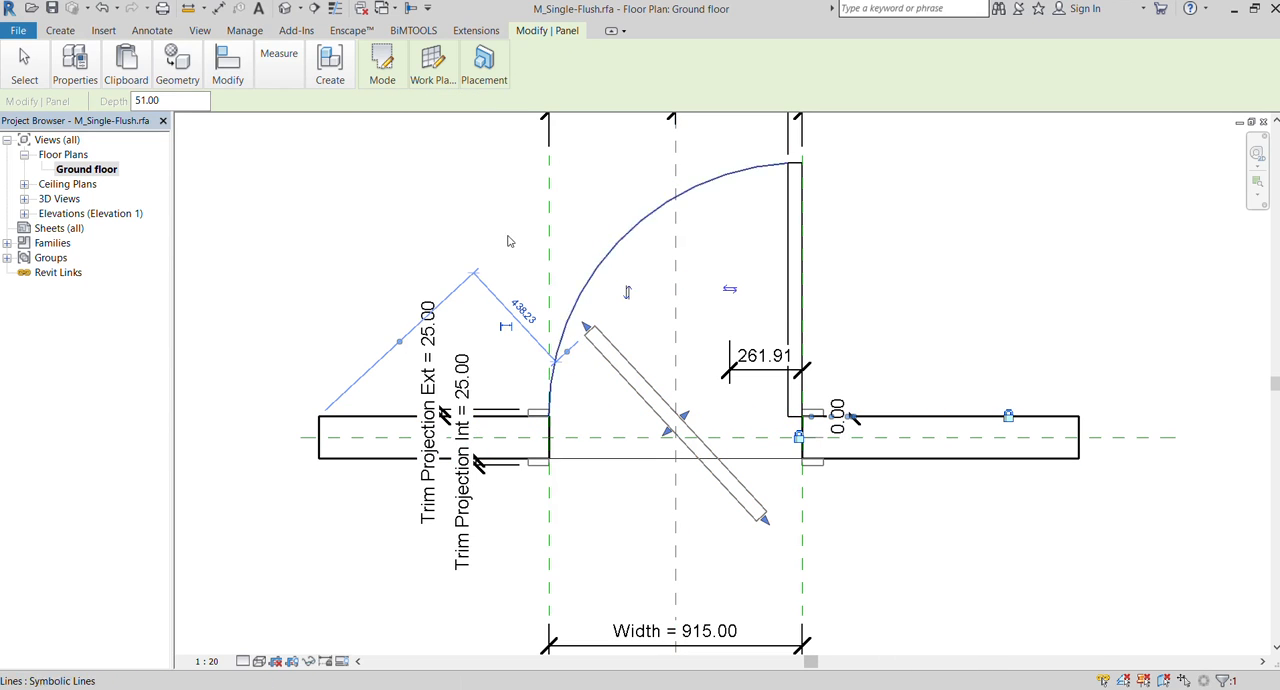
click(434, 200)
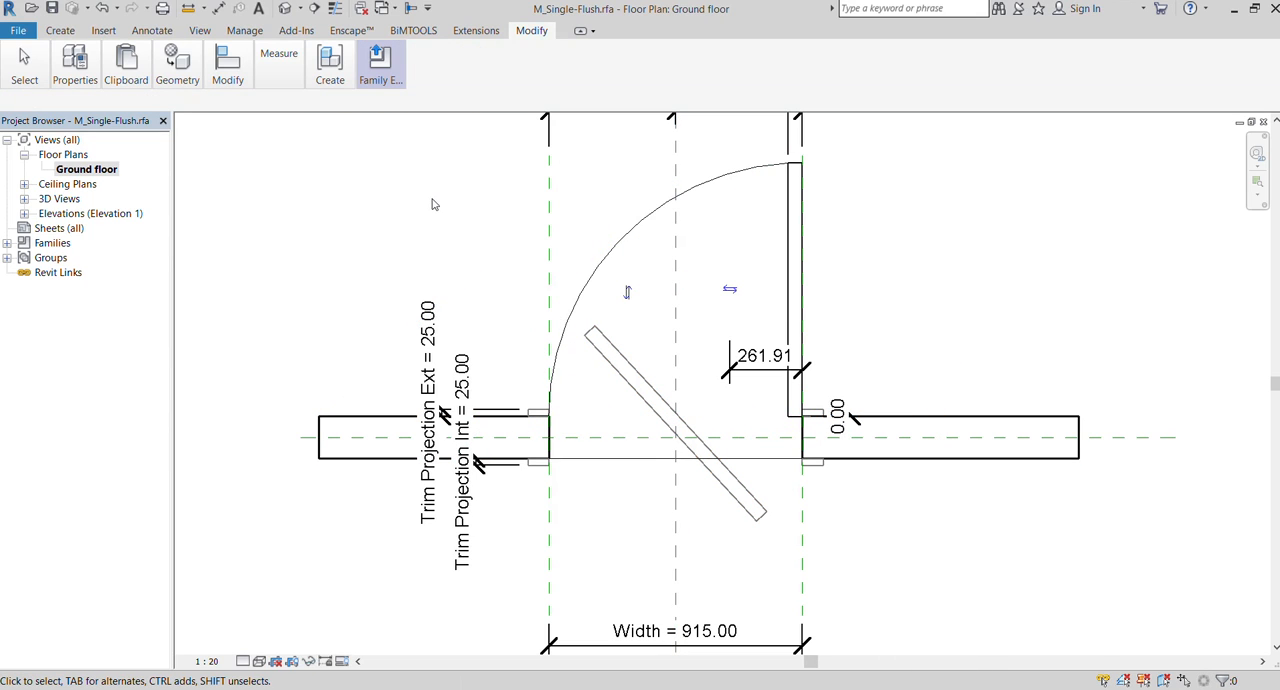
Rotate the diagonal door panel further clockwise until it is nearly perpendicular to the wall
click(631, 403)
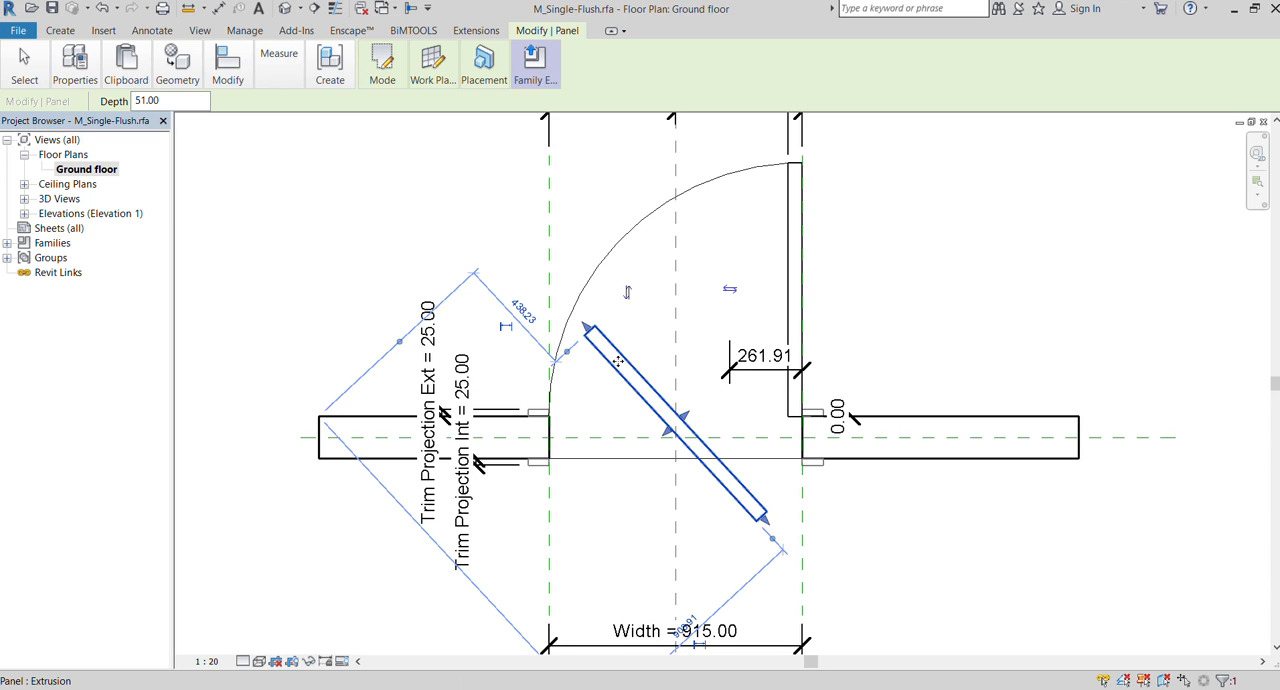
click(212, 58)
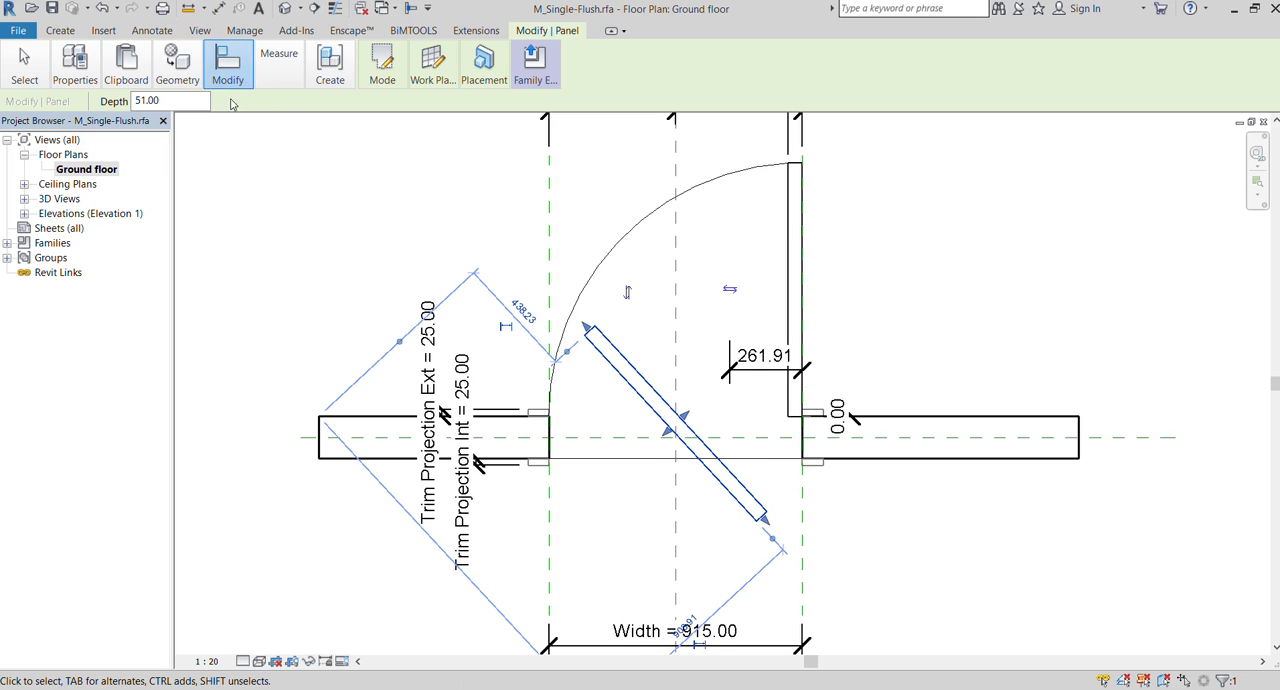
click(272, 133)
click(550, 236)
click(647, 217)
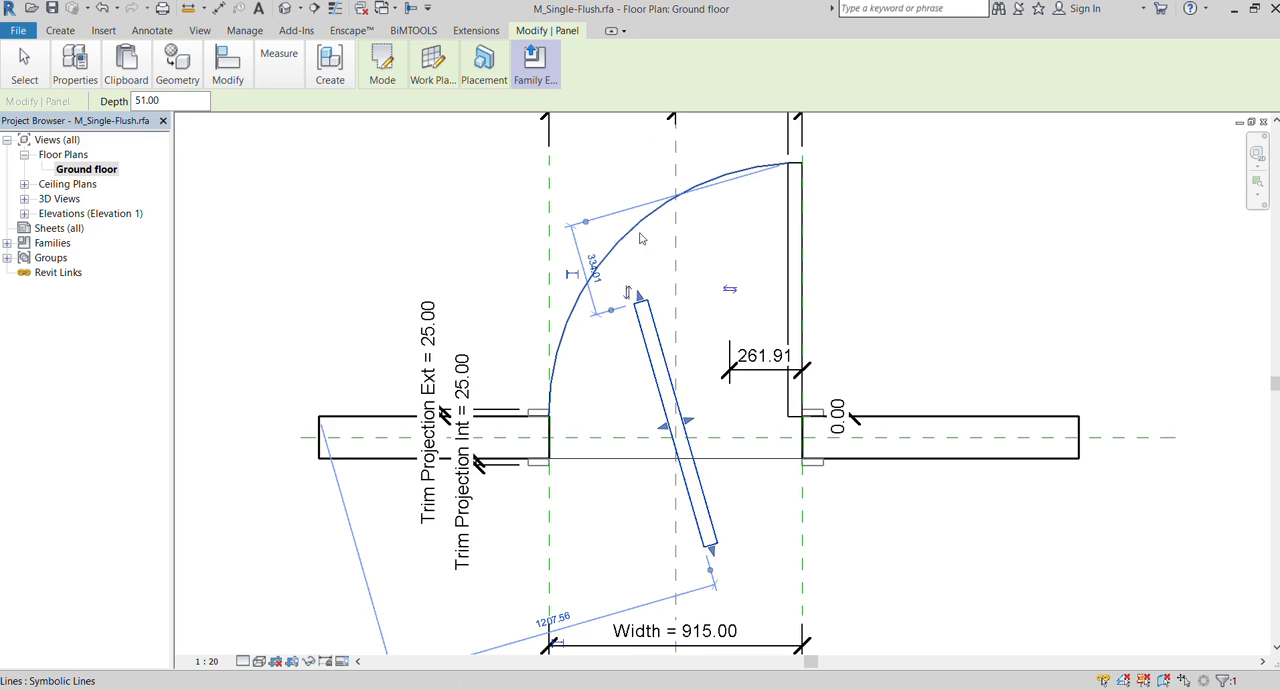
click(332, 285)
Move the rotated door panel to the hinge side and nudge its lower end onto the jamb corner
click(669, 392)
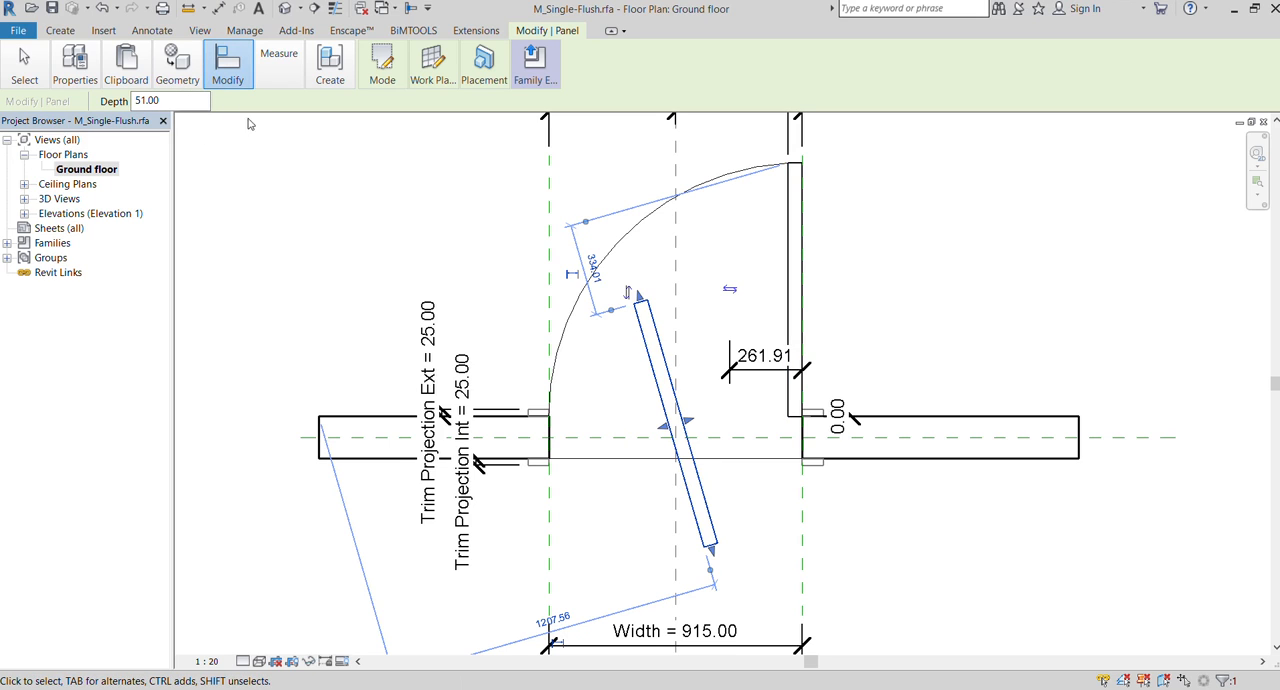
click(212, 140)
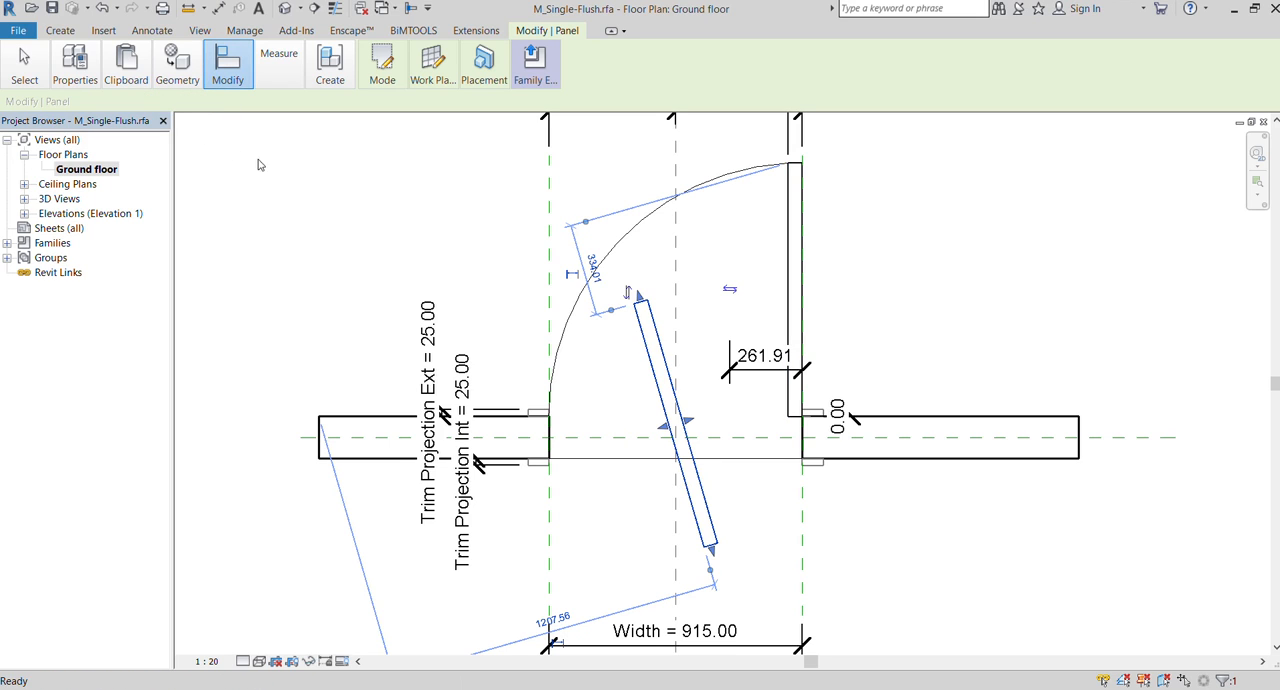
click(672, 400)
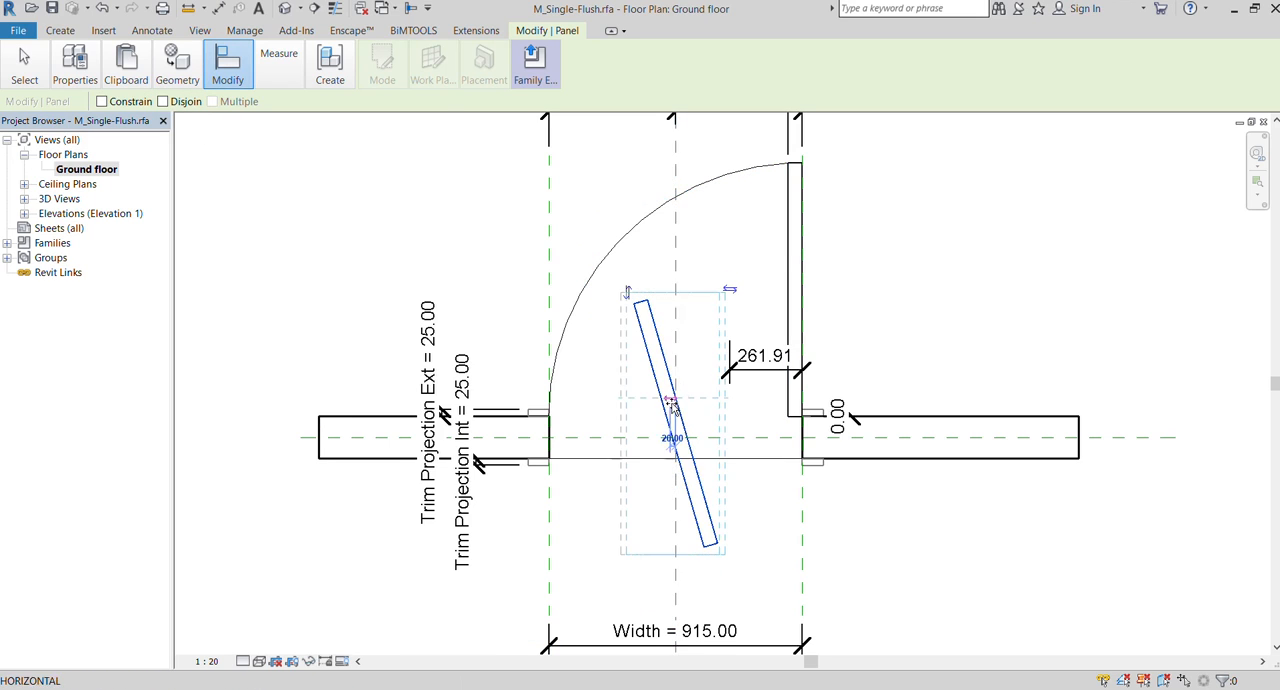
click(762, 317)
key(Up)
key(Up)
key(Up)
key(Up)
key(Up)
key(Up)
key(Up)
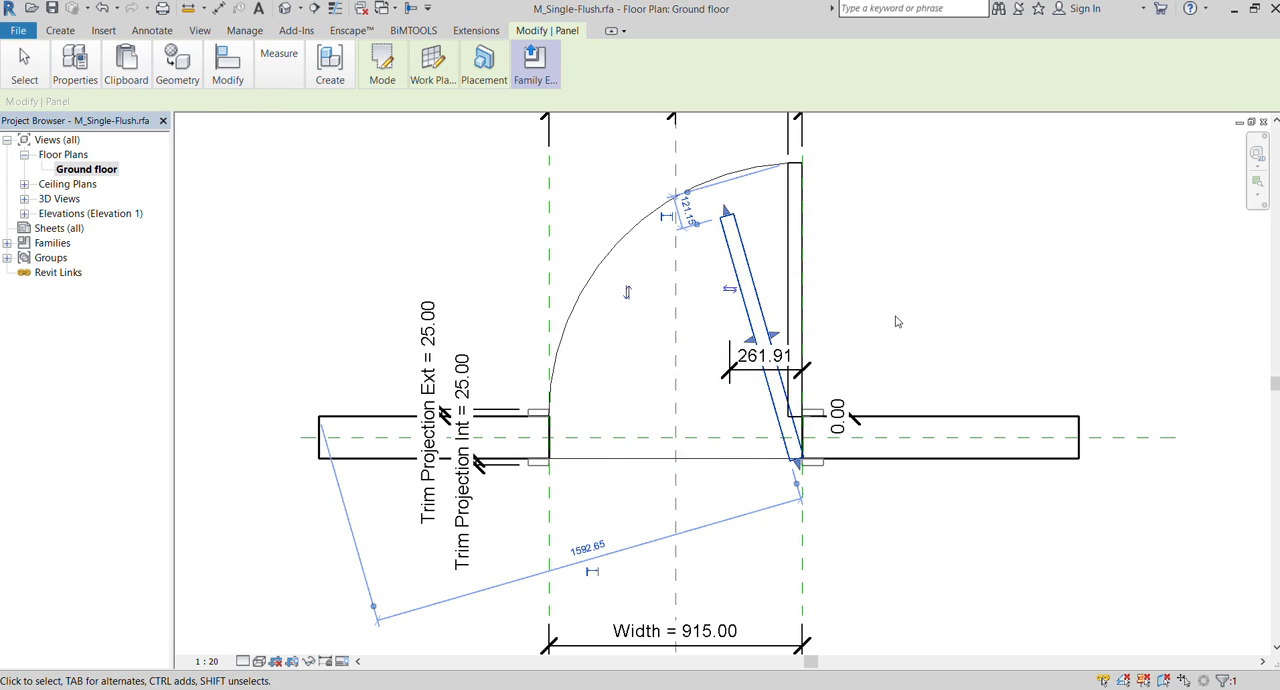
key(Up)
key(Up)
key(Up)
key(Up)
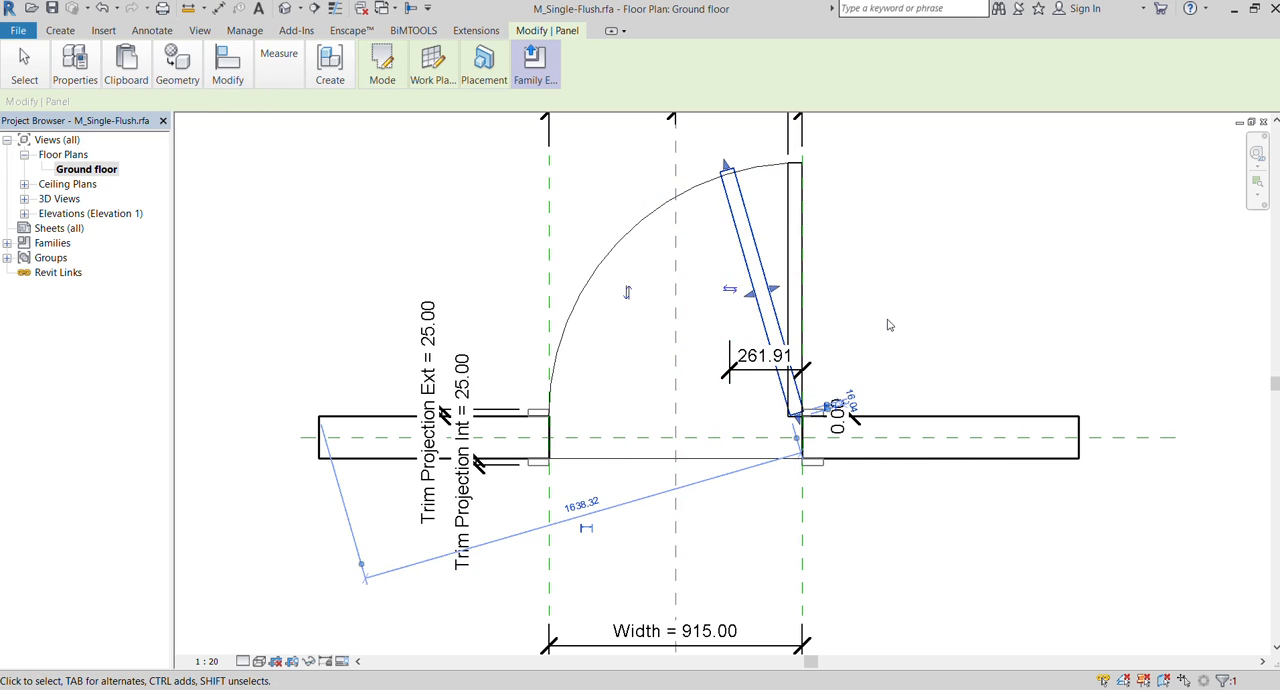
key(Up)
key(Up)
key(Up)
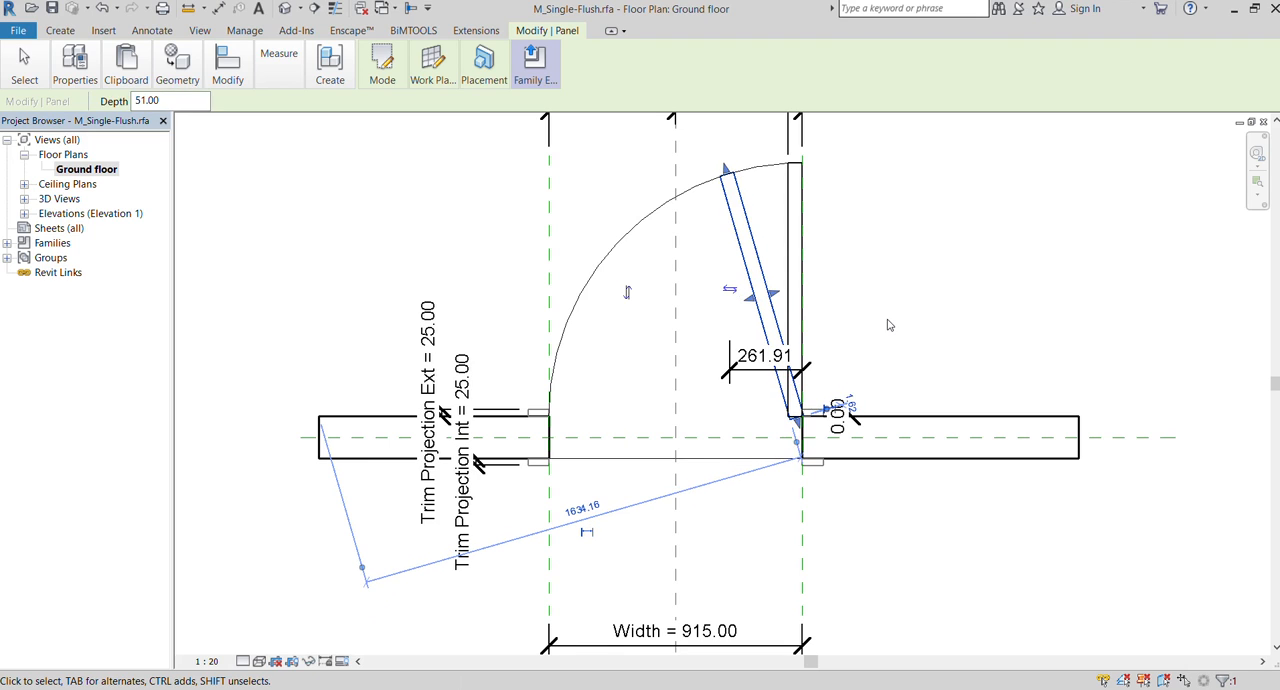
key(Escape)
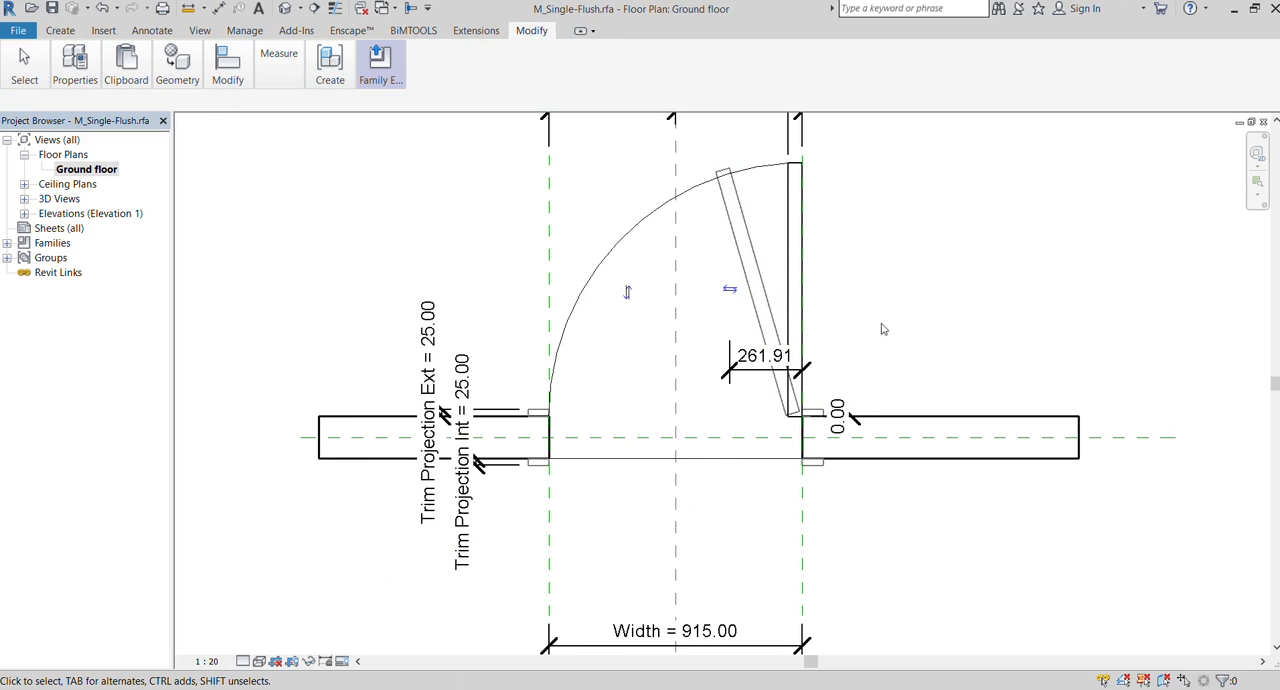
click(789, 392)
click(829, 394)
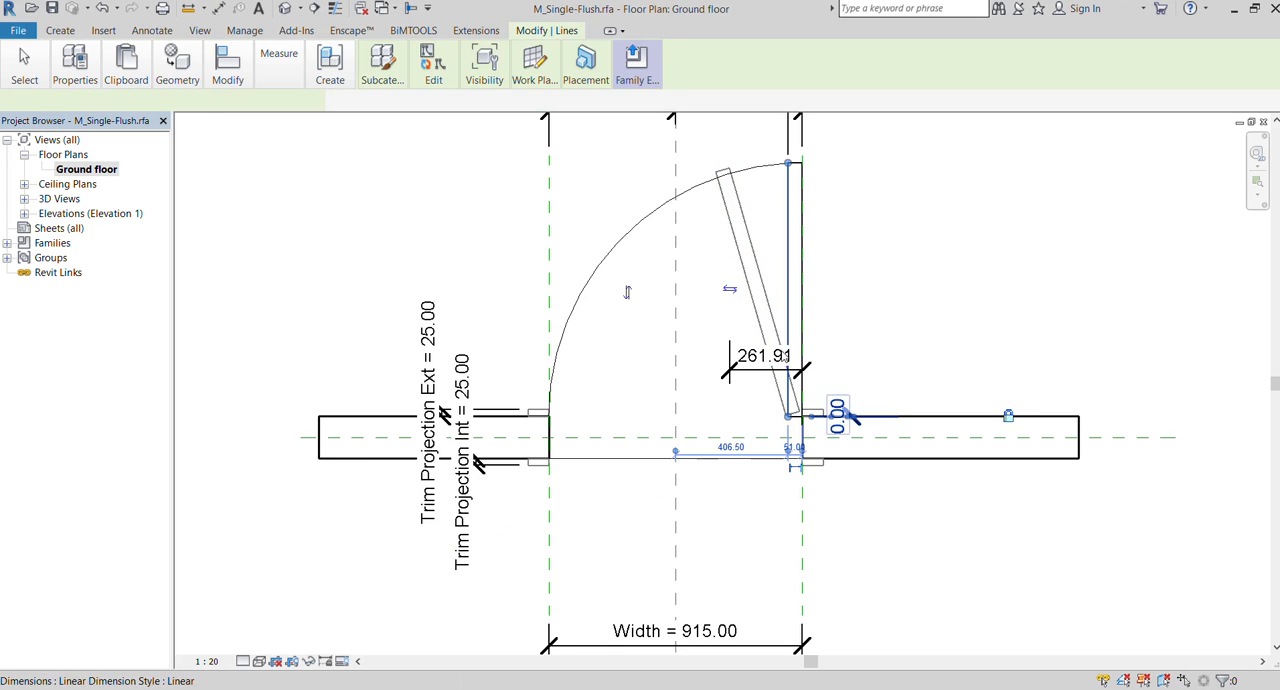
click(812, 327)
key(Escape)
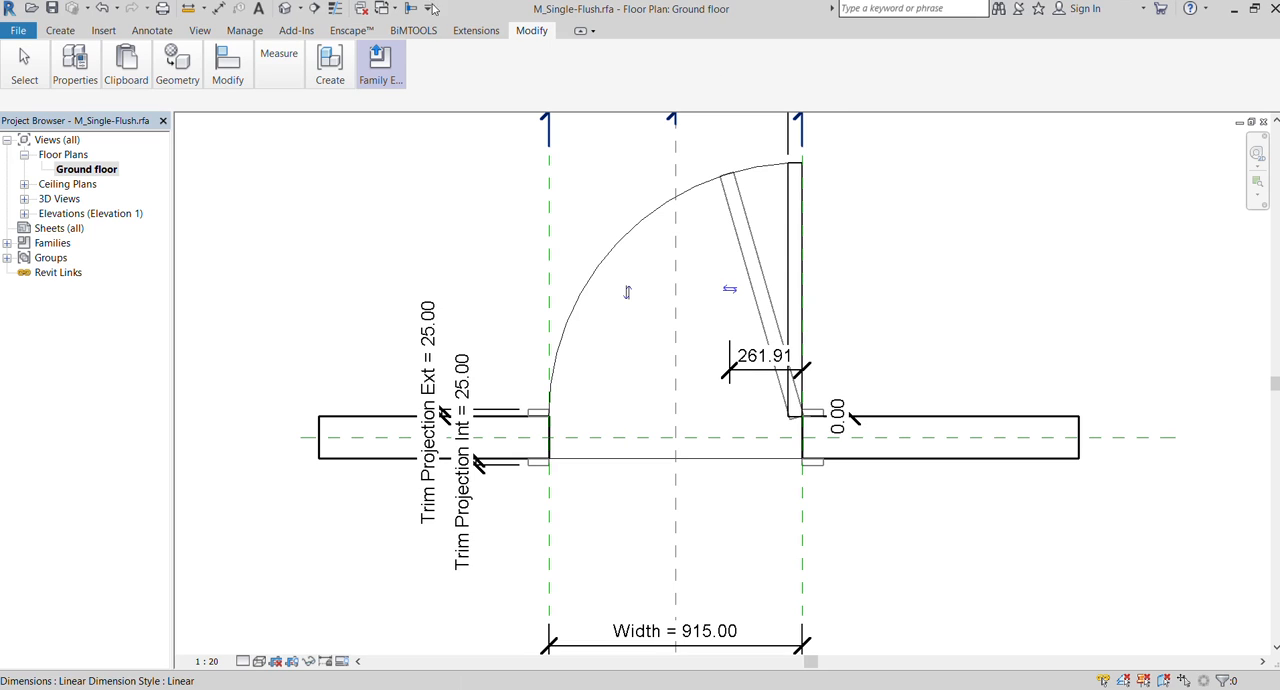
Load the edited door family into the ddfggg.rvt project and open the project's default 3D view
click(389, 128)
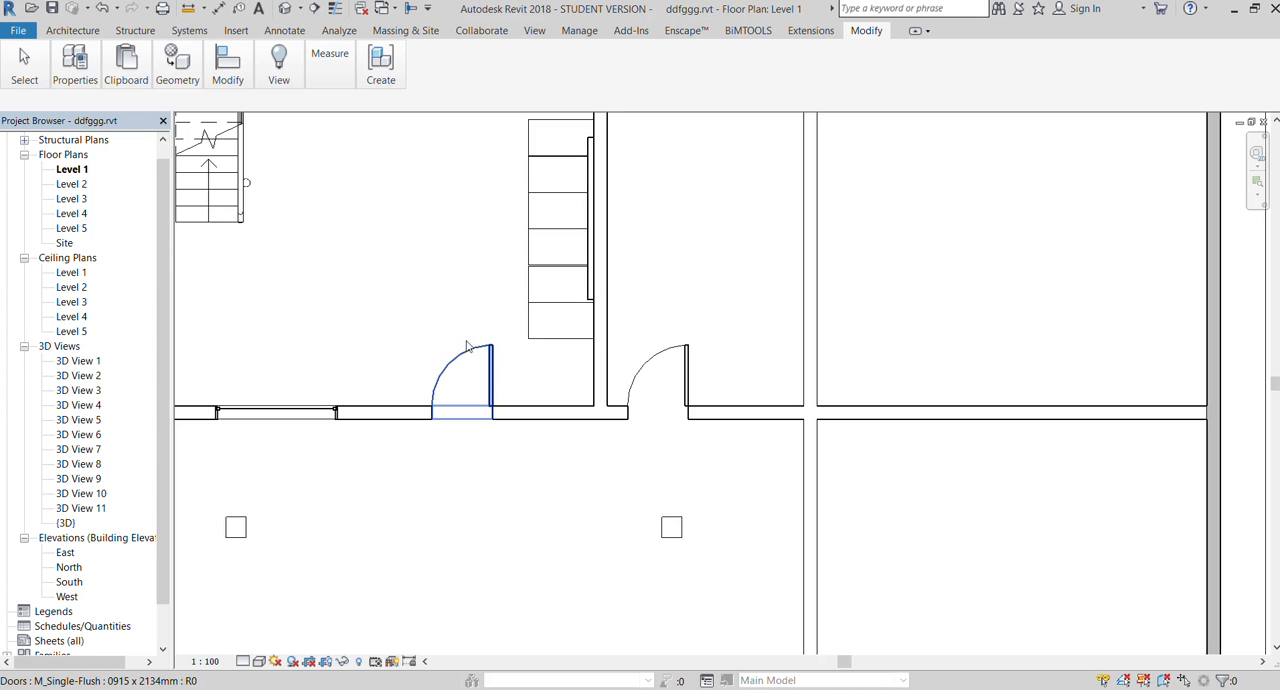
click(540, 30)
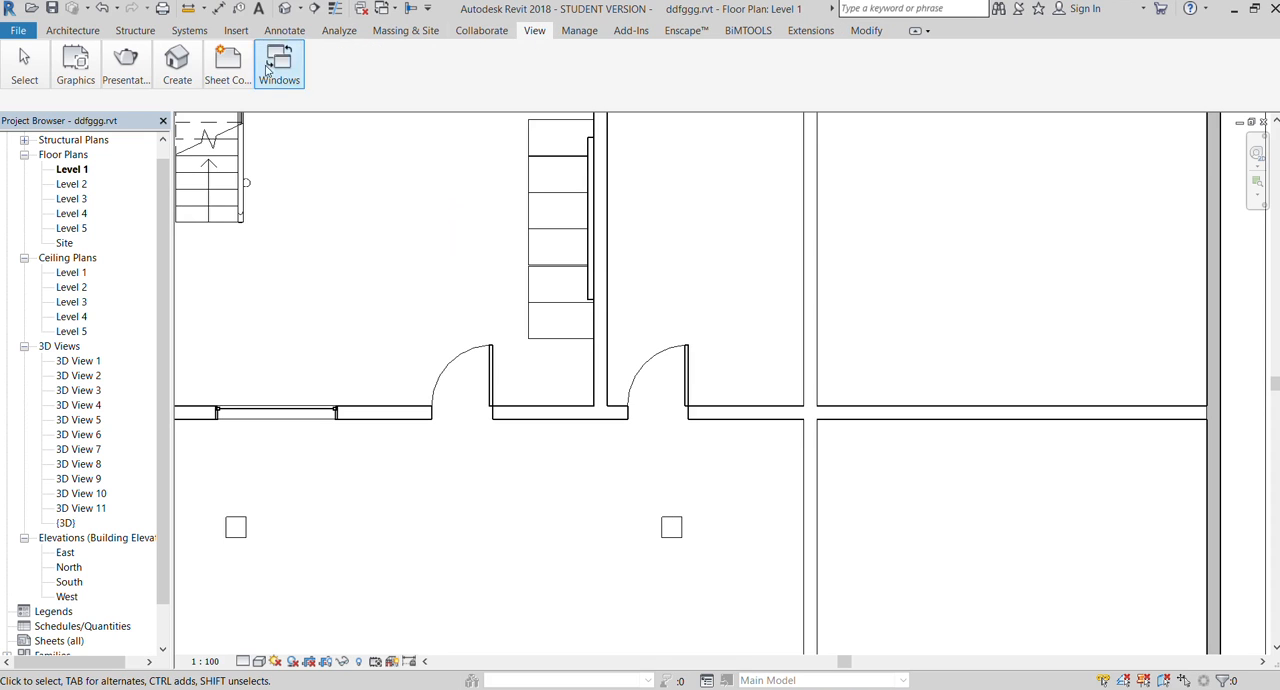
click(155, 80)
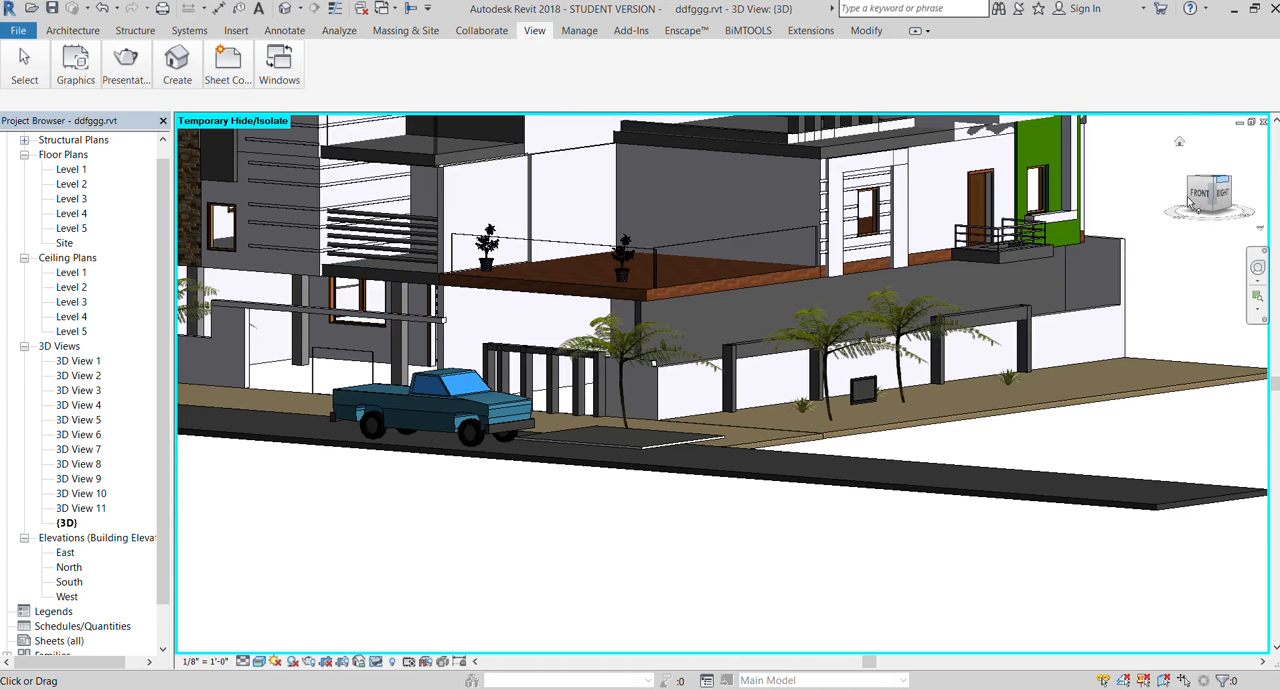
Examine the ground-floor doors from the front of the building to check their opened panels
click(1203, 195)
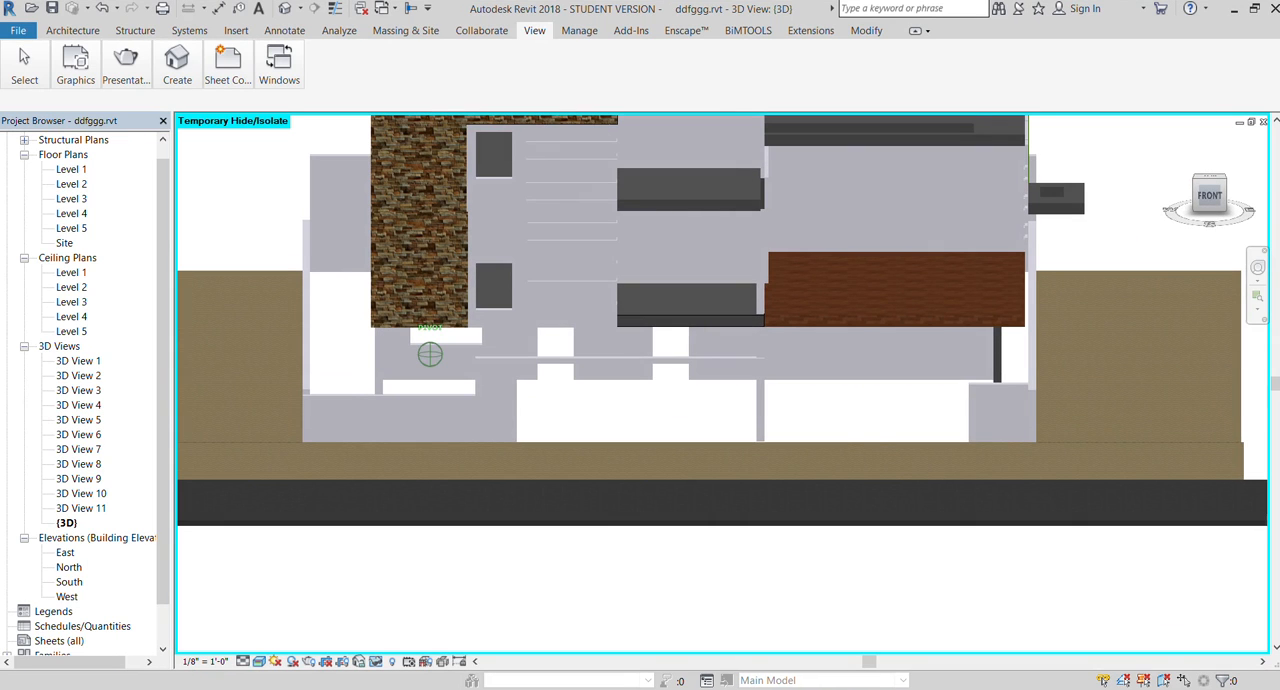
mouse_move(1208, 197)
mouse_down()
mouse_move(1161, 201)
mouse_move(1206, 198)
mouse_up()
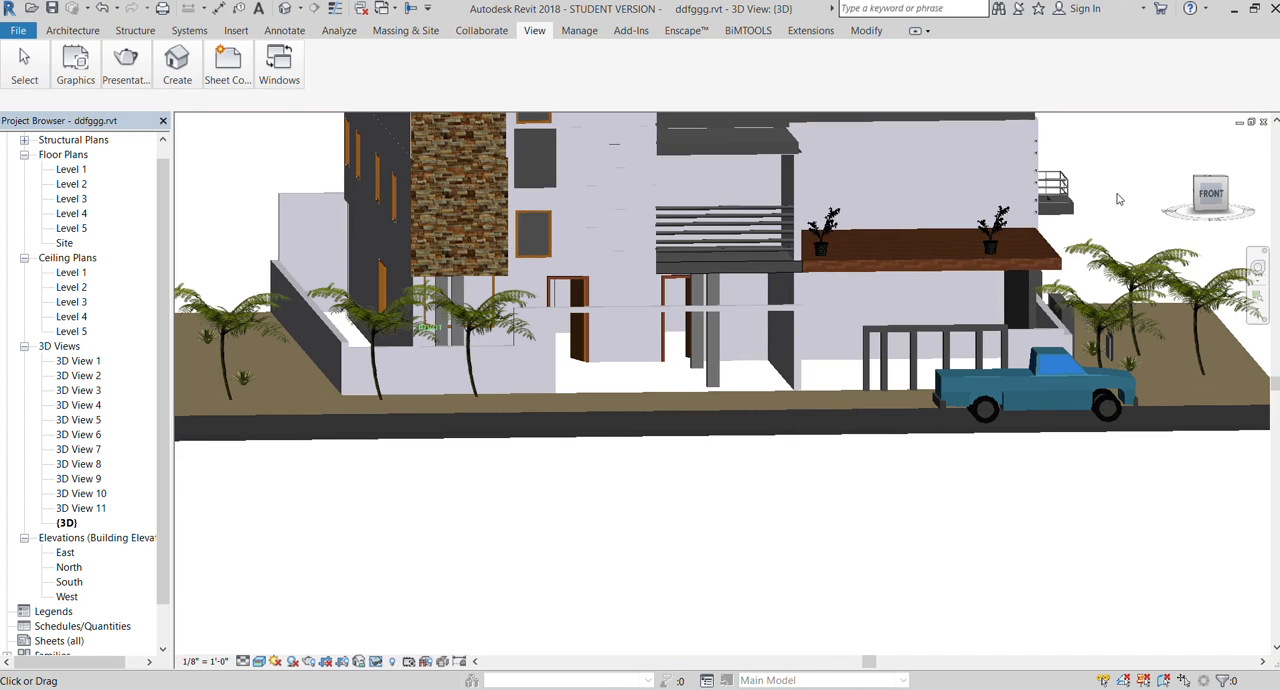
scroll(1085, 200, up, 1)
scroll(600, 322, up, 3)
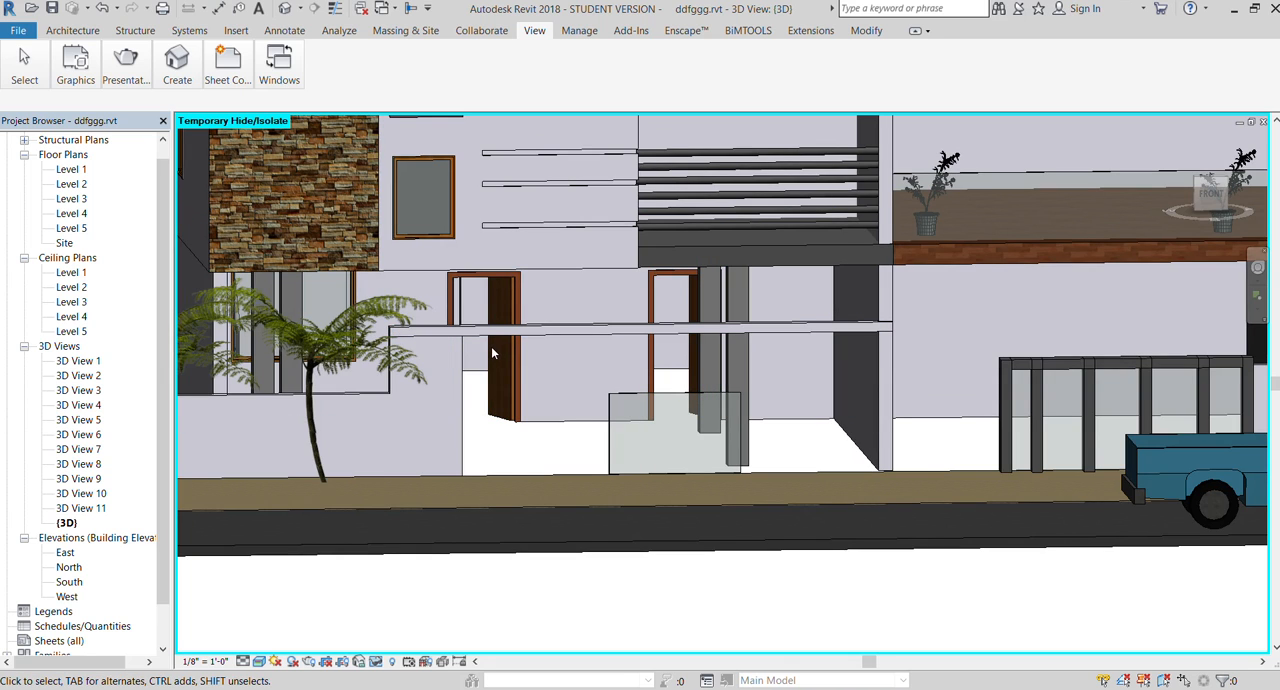
scroll(491, 352, up, 2)
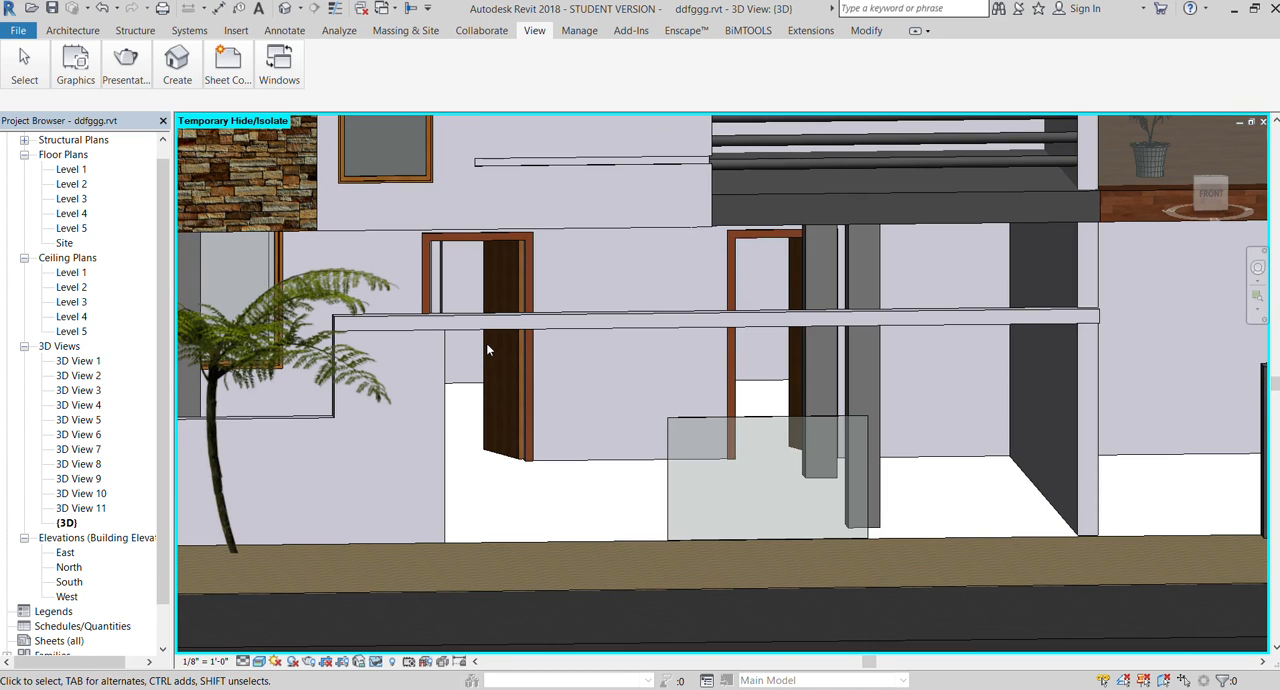
In the Level 2 floor plan, place one door in the wall behind the middle front balcony and another in the wall behind the planted terrace
scroll(480, 349, down, 3)
scroll(492, 378, down, 1)
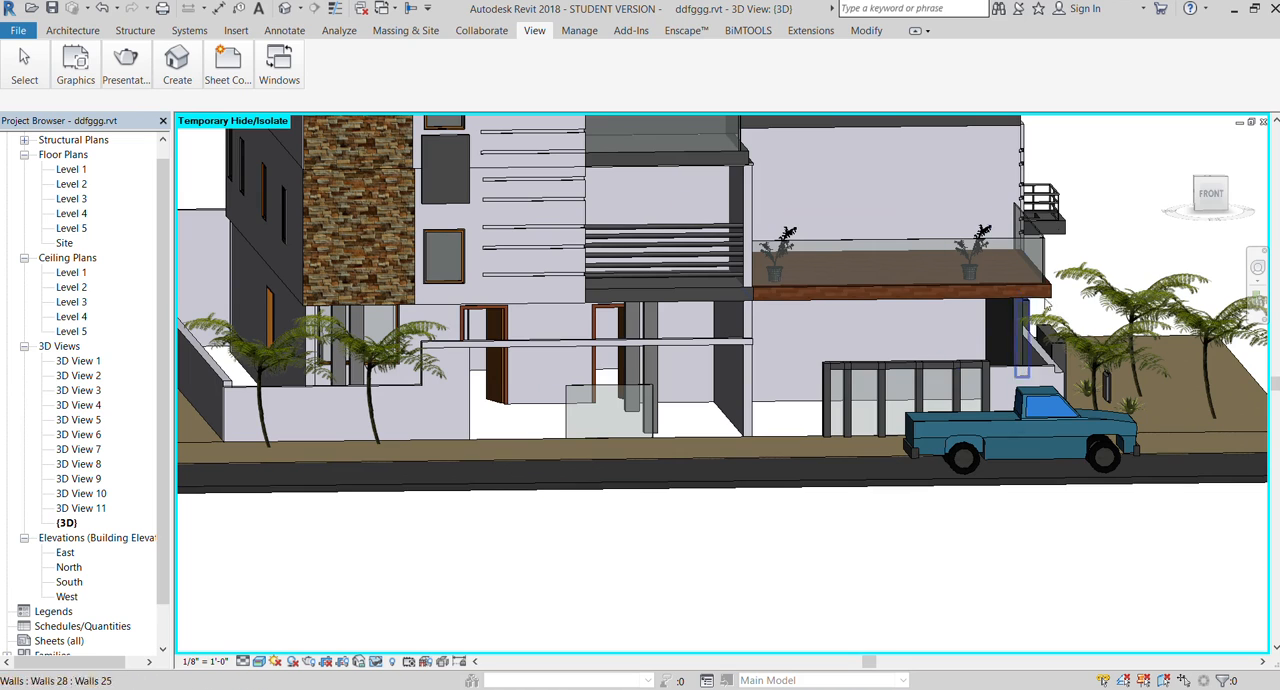
click(1206, 204)
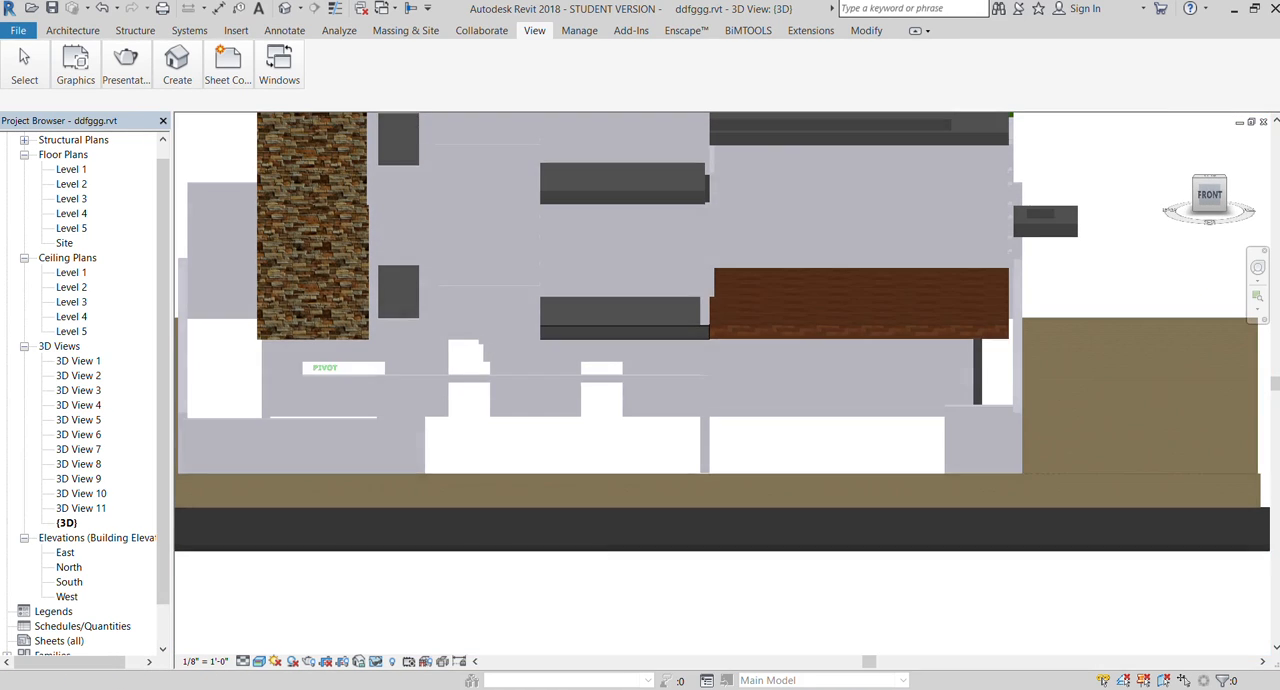
double_click(71, 184)
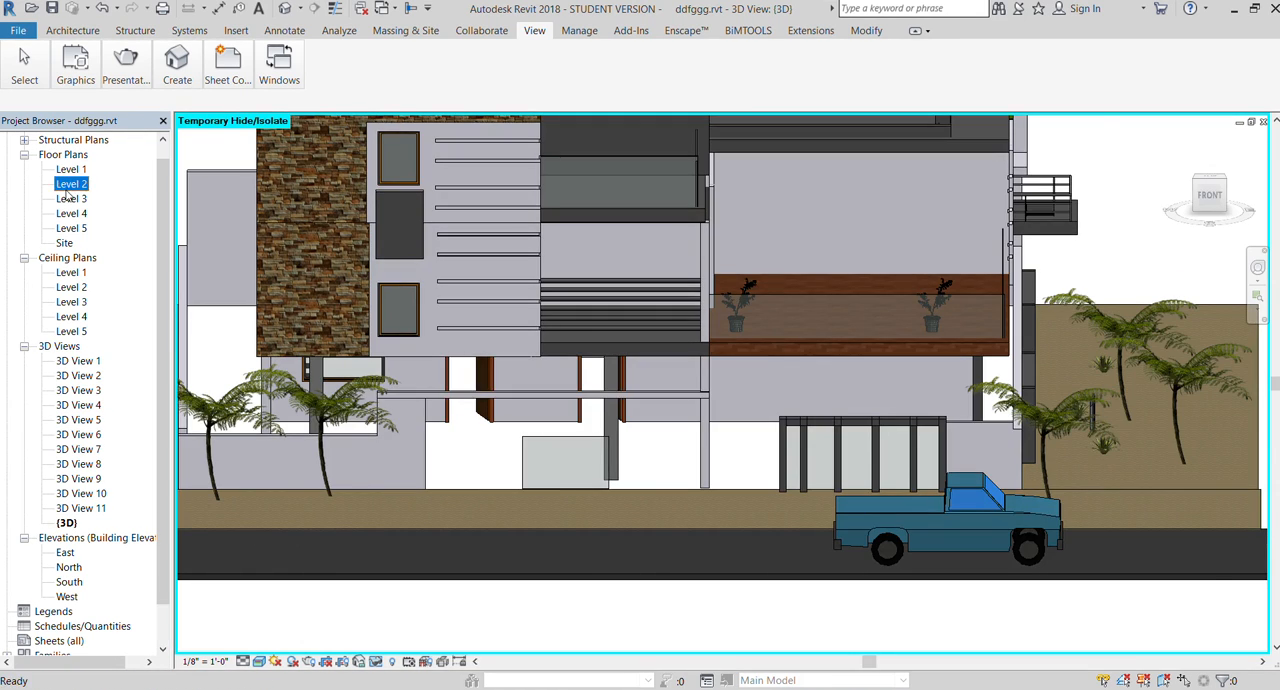
click(100, 29)
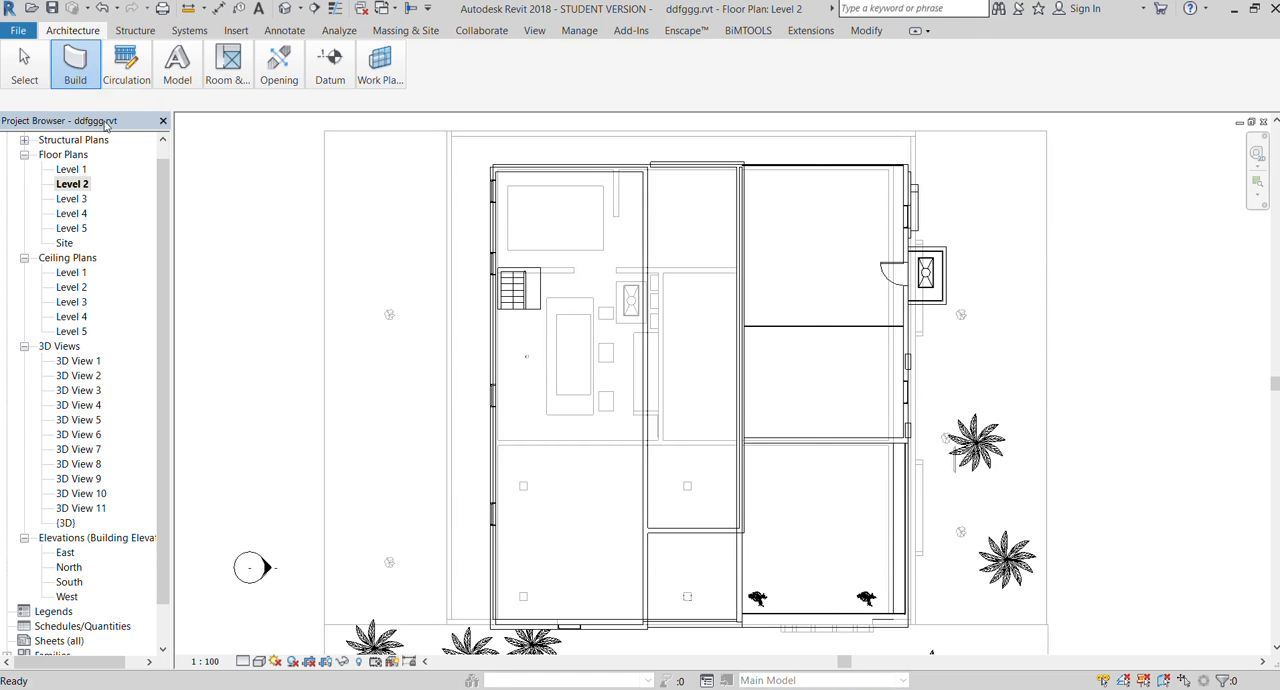
key(d)
key(r)
click(697, 533)
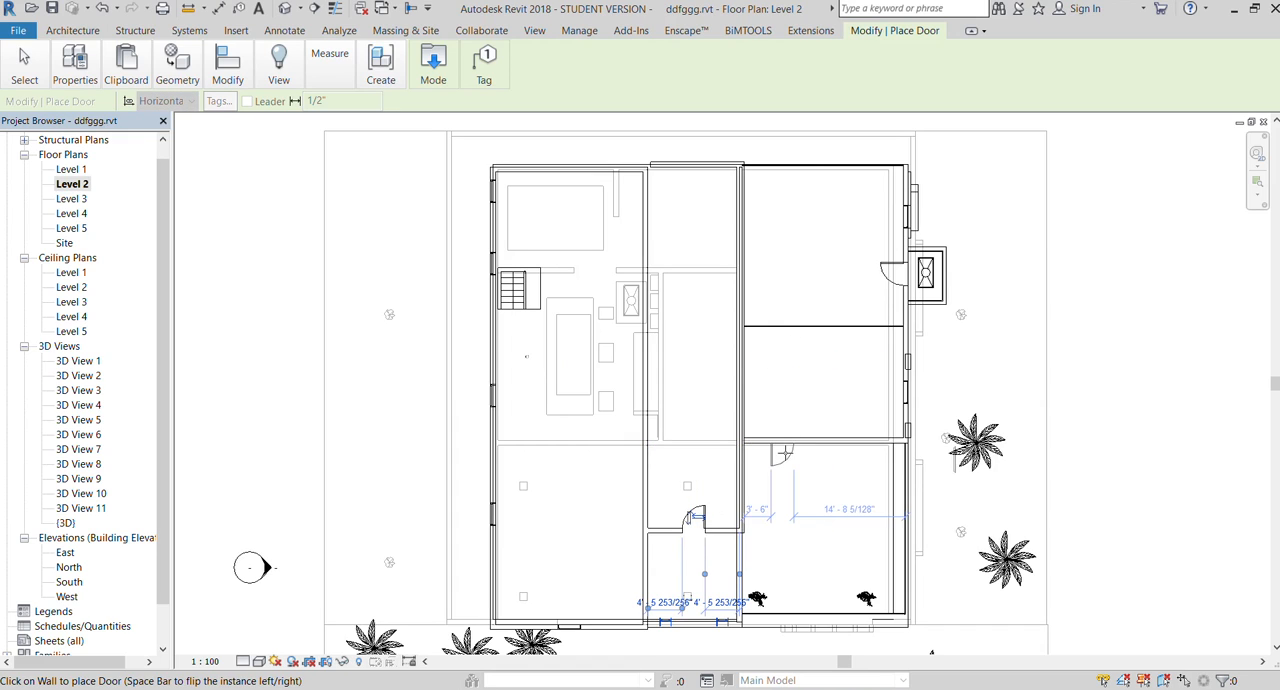
click(777, 438)
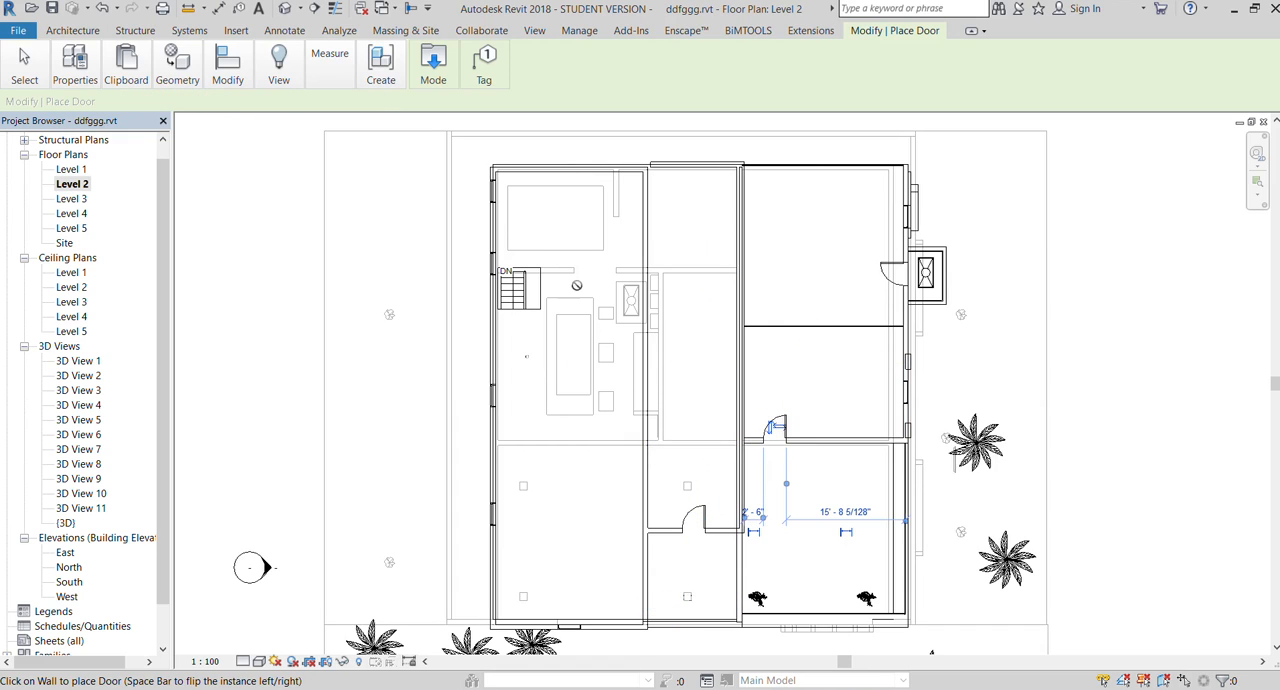
Examine the Level 2 doors in the default 3D view from the front and from the house corner
click(532, 32)
click(181, 81)
click(173, 103)
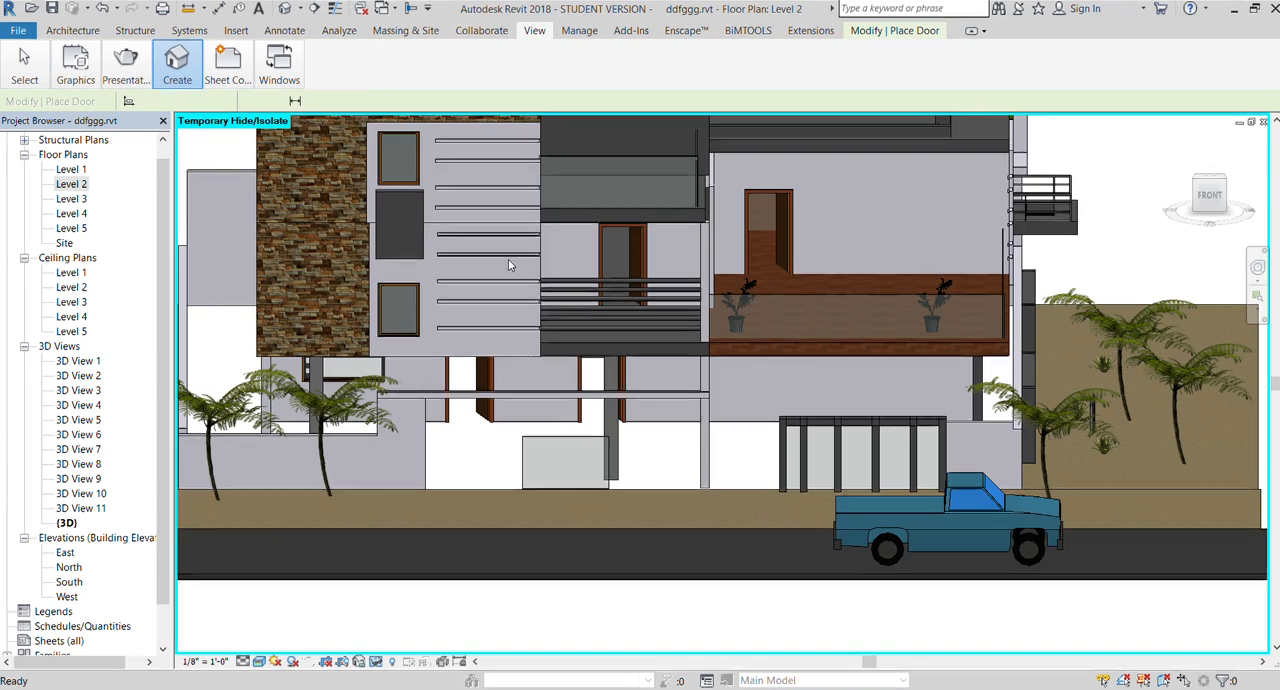
scroll(575, 370, down, 1)
key(Escape)
click(1215, 200)
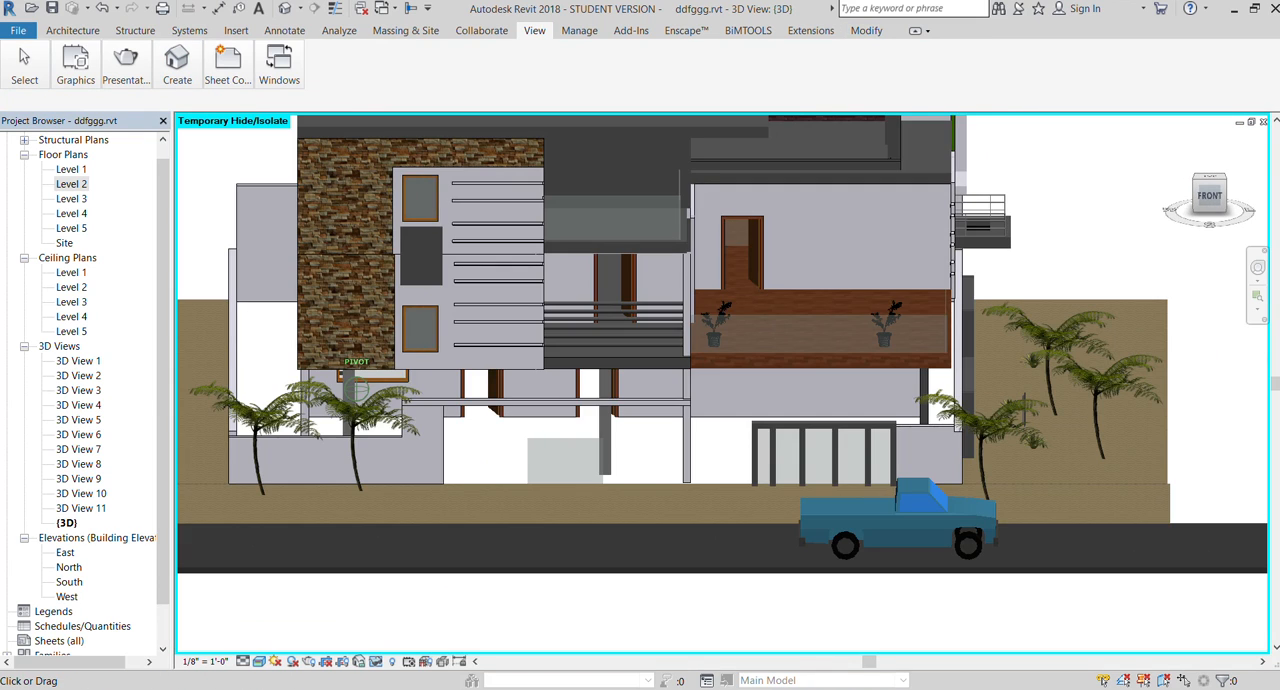
scroll(702, 326, down, 2)
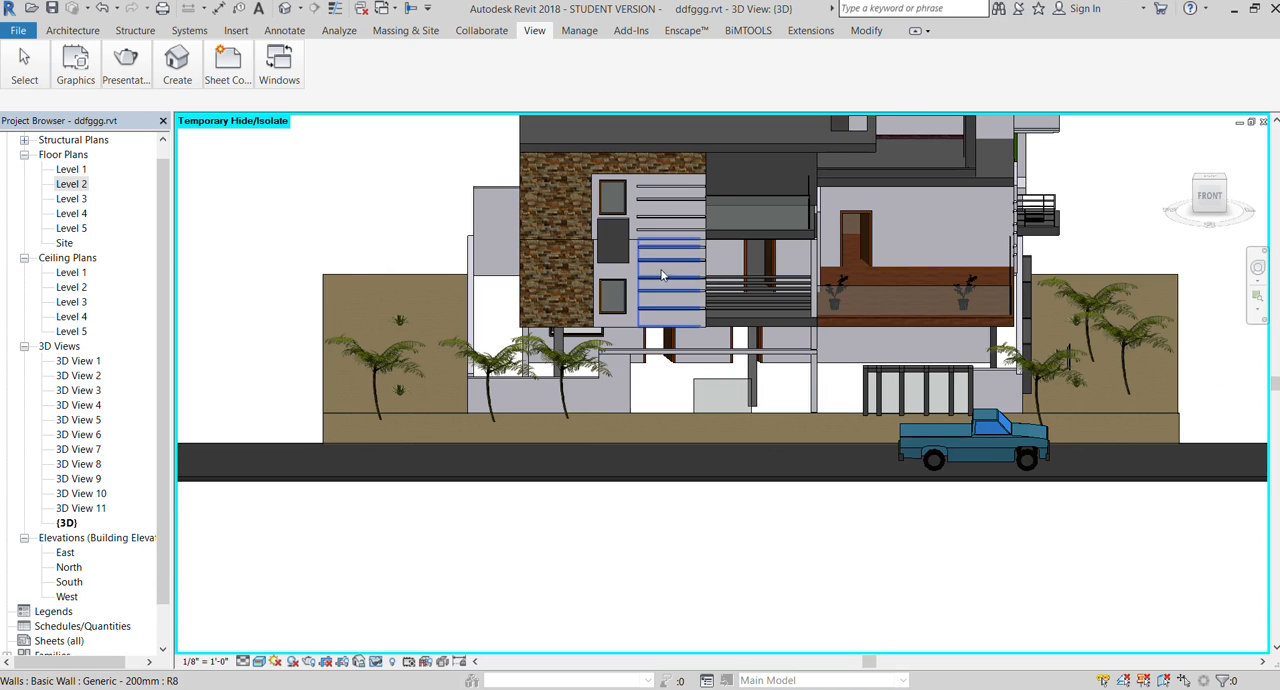
scroll(600, 340, down, 1)
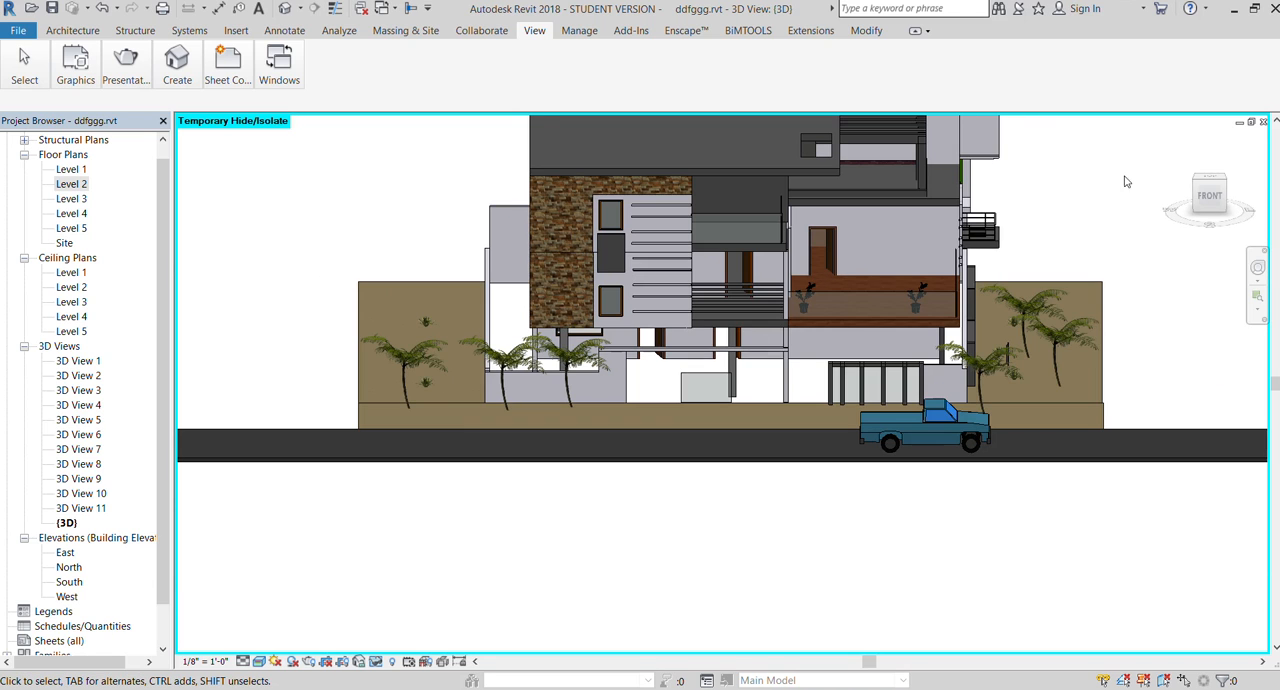
mouse_move(1200, 205)
mouse_down()
mouse_move(1158, 206)
mouse_move(1205, 208)
mouse_up()
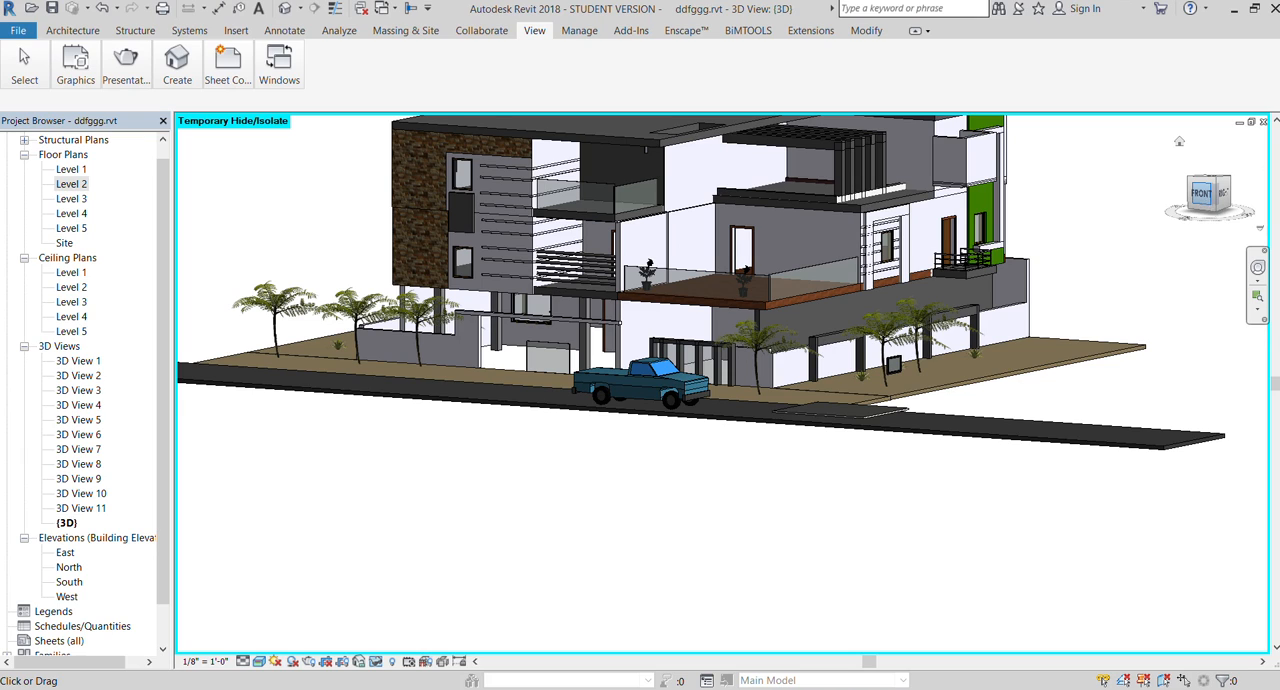
Start a perspective walkthrough in the Level 1 floor plan, offset 5' 6" from Level 1, with its path running along the road toward the house
double_click(88, 170)
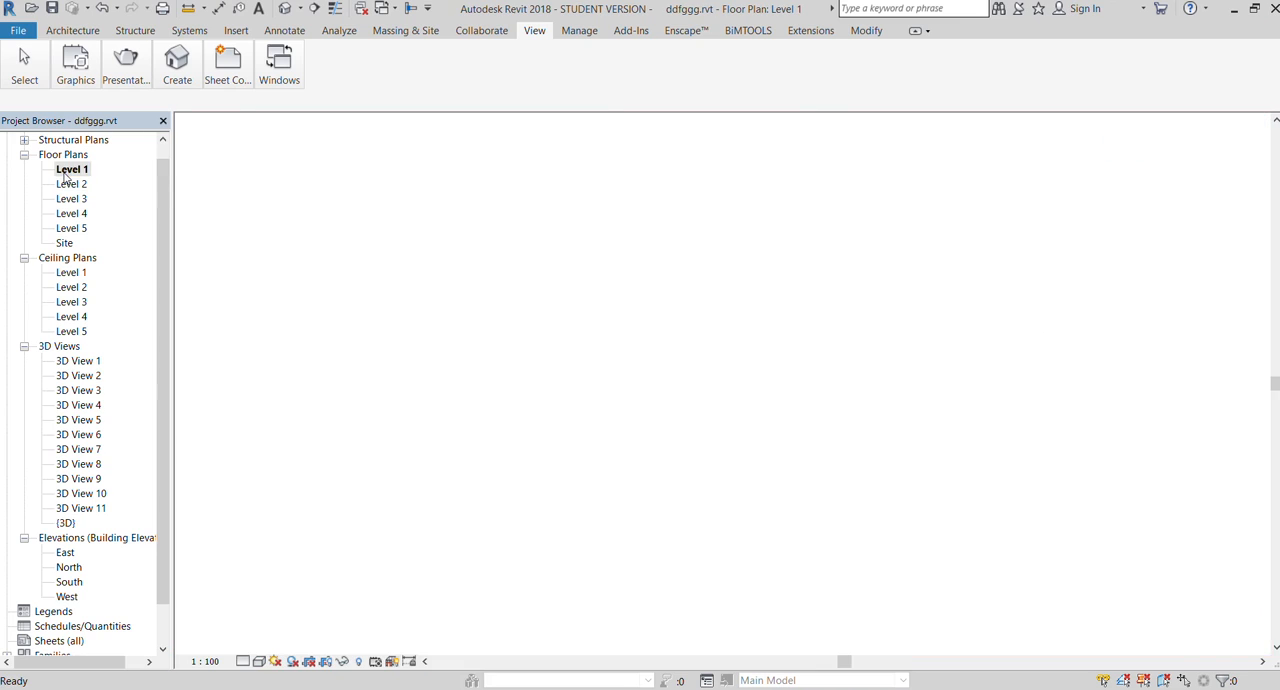
scroll(606, 352, down, 4)
scroll(606, 352, down, 3)
scroll(616, 352, up, 2)
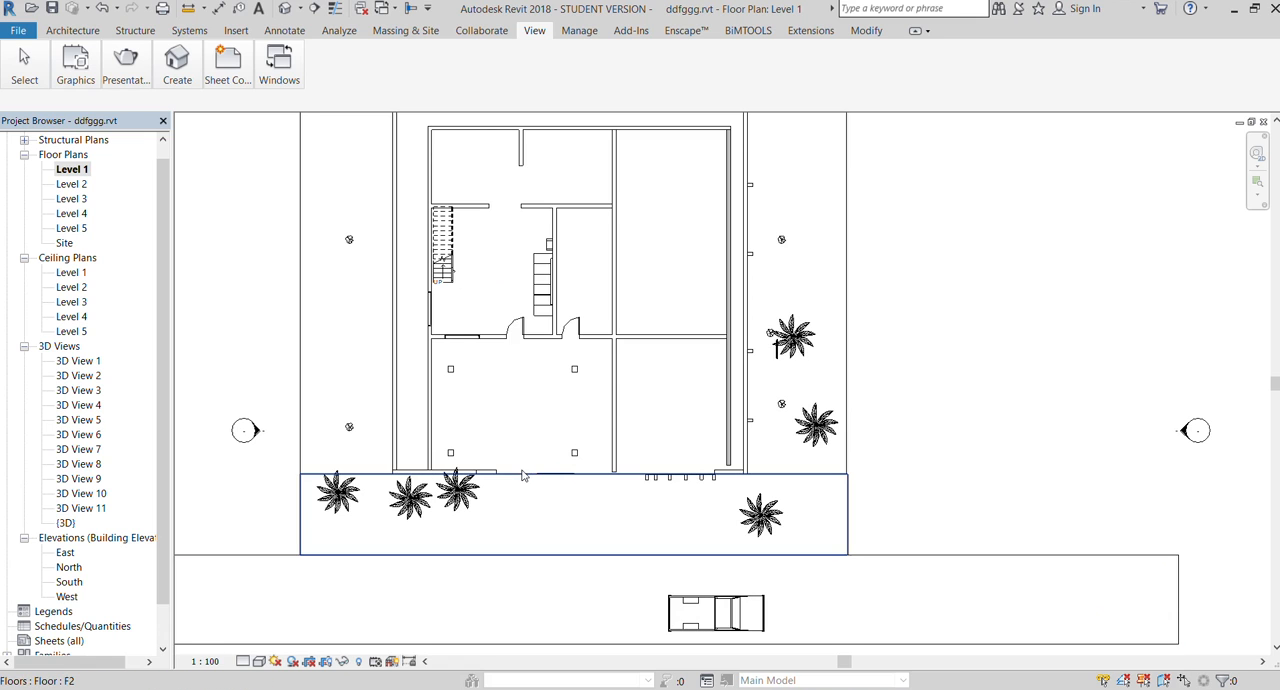
scroll(520, 478, up, 2)
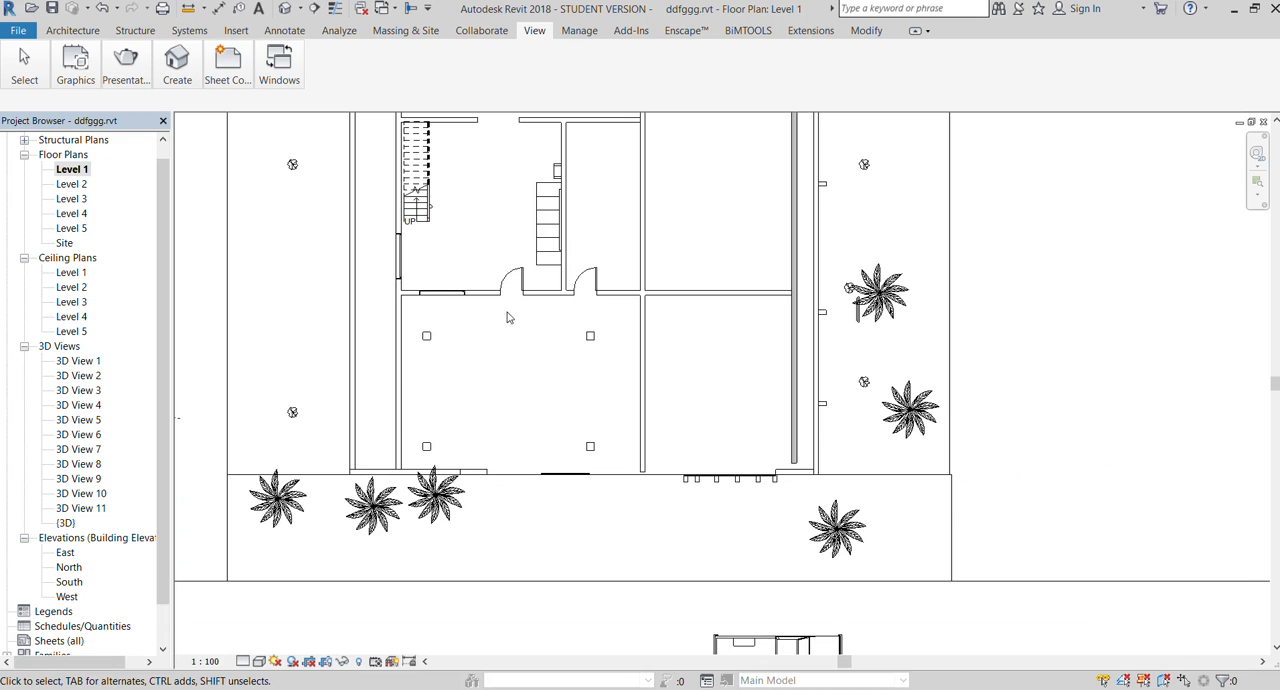
scroll(510, 310, down, 2)
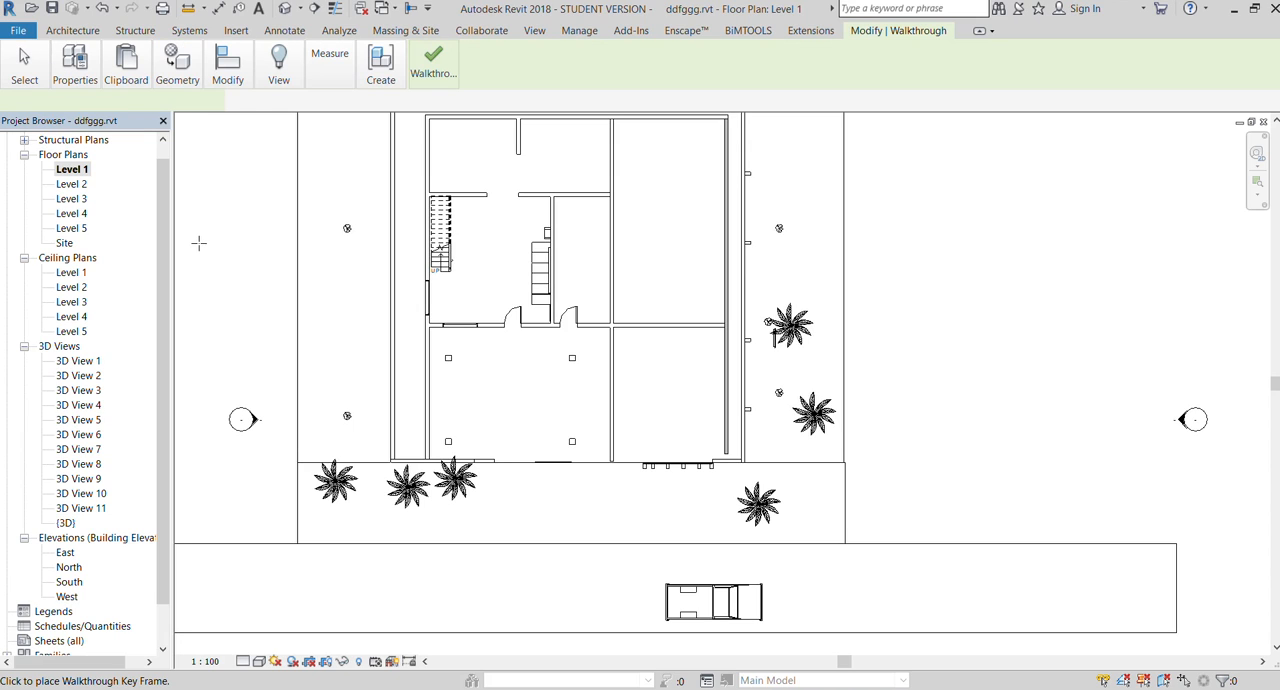
scroll(237, 248, down, 1)
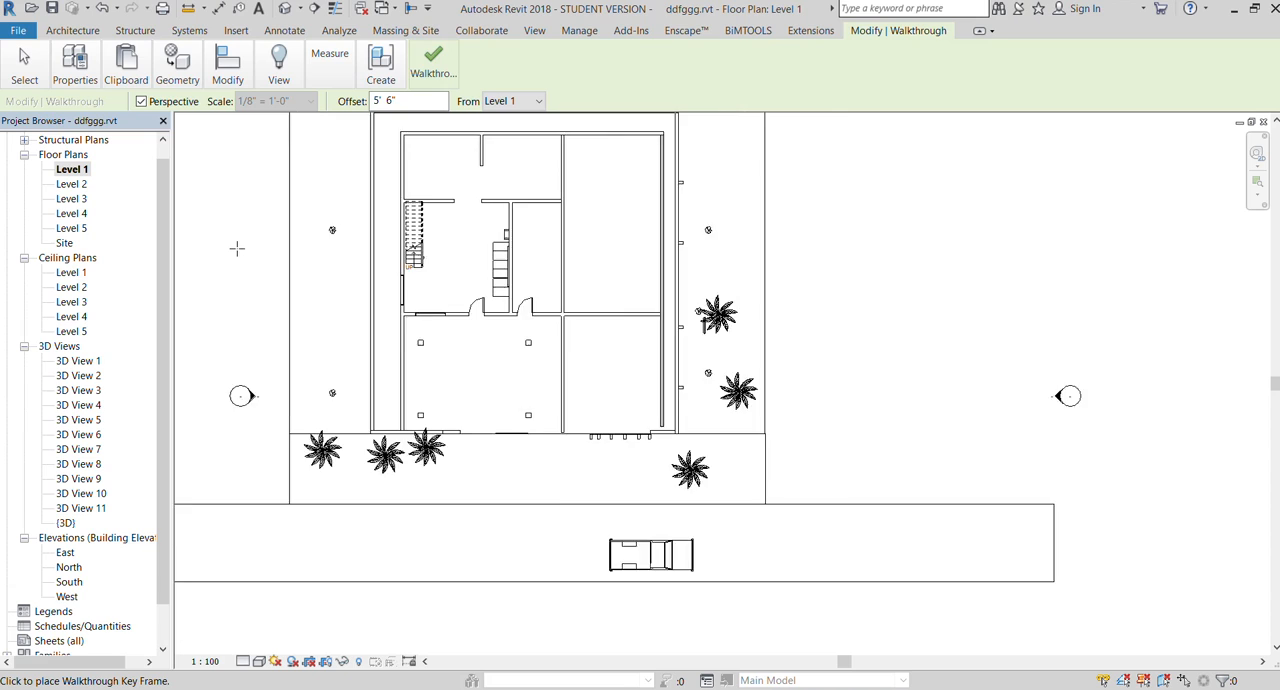
scroll(297, 298, down, 1)
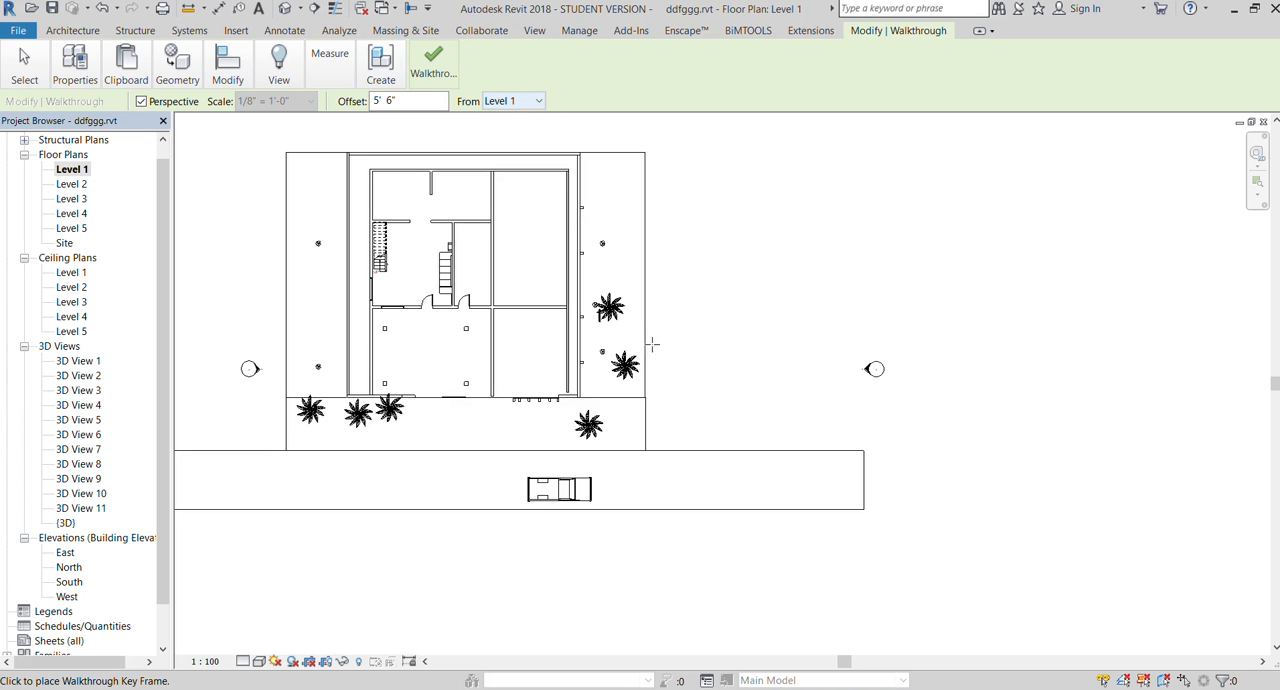
click(946, 486)
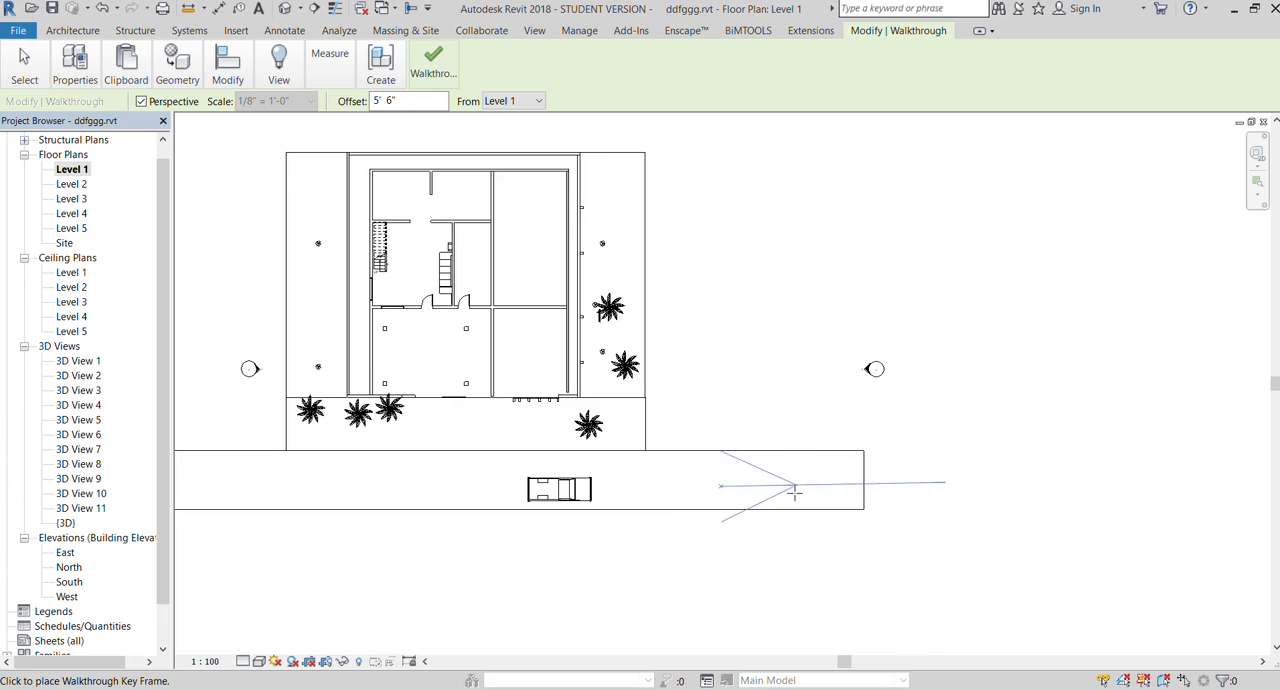
click(725, 480)
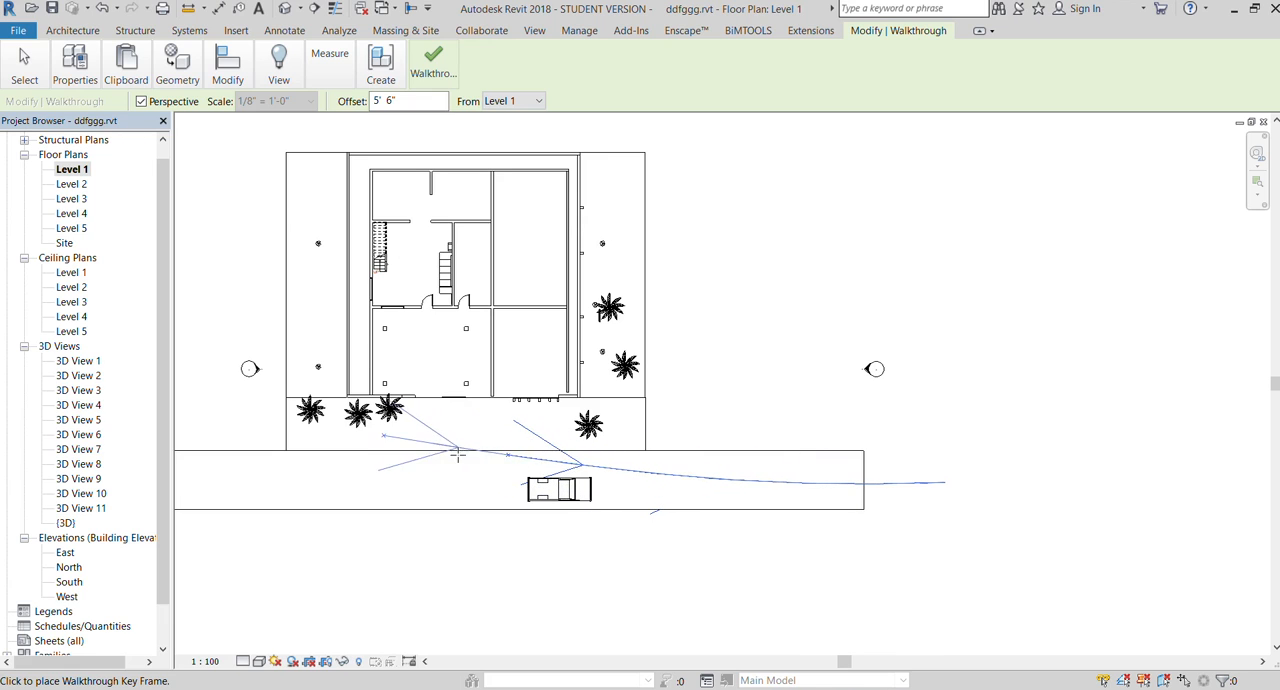
Continue the walkthrough path through the front opening and the house door, past the stairs into the back room, and end it there
click(428, 398)
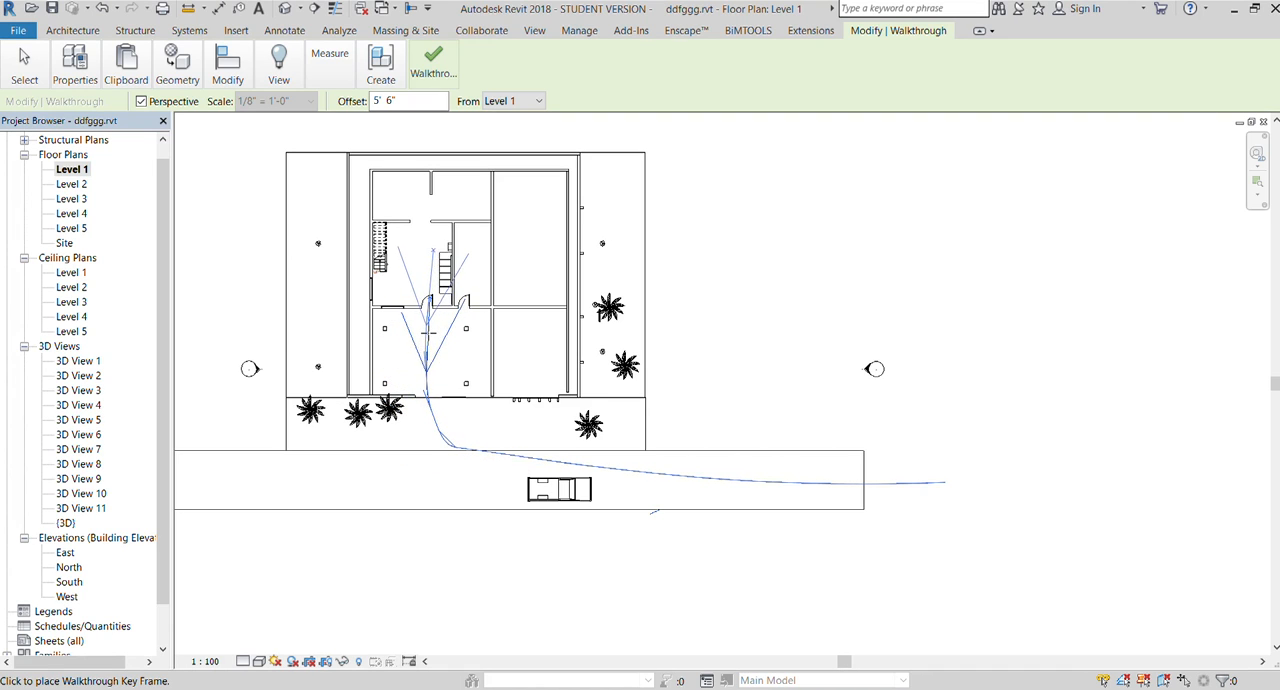
scroll(428, 333, up, 2)
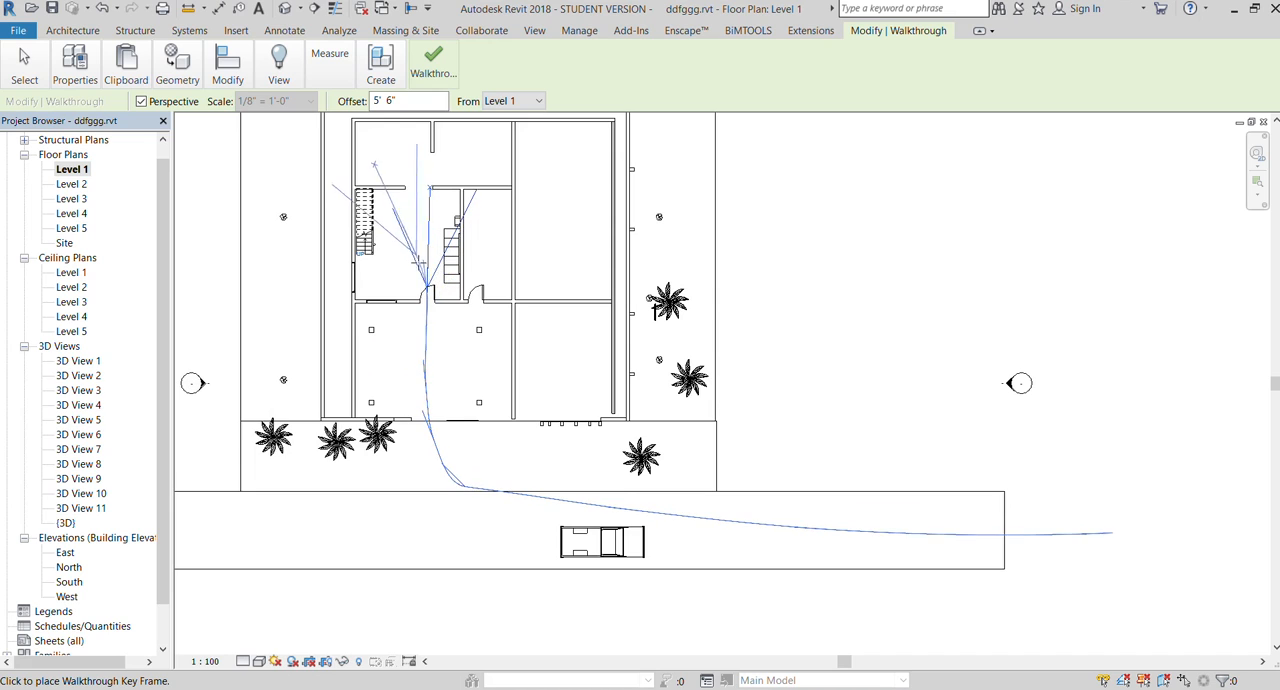
click(395, 222)
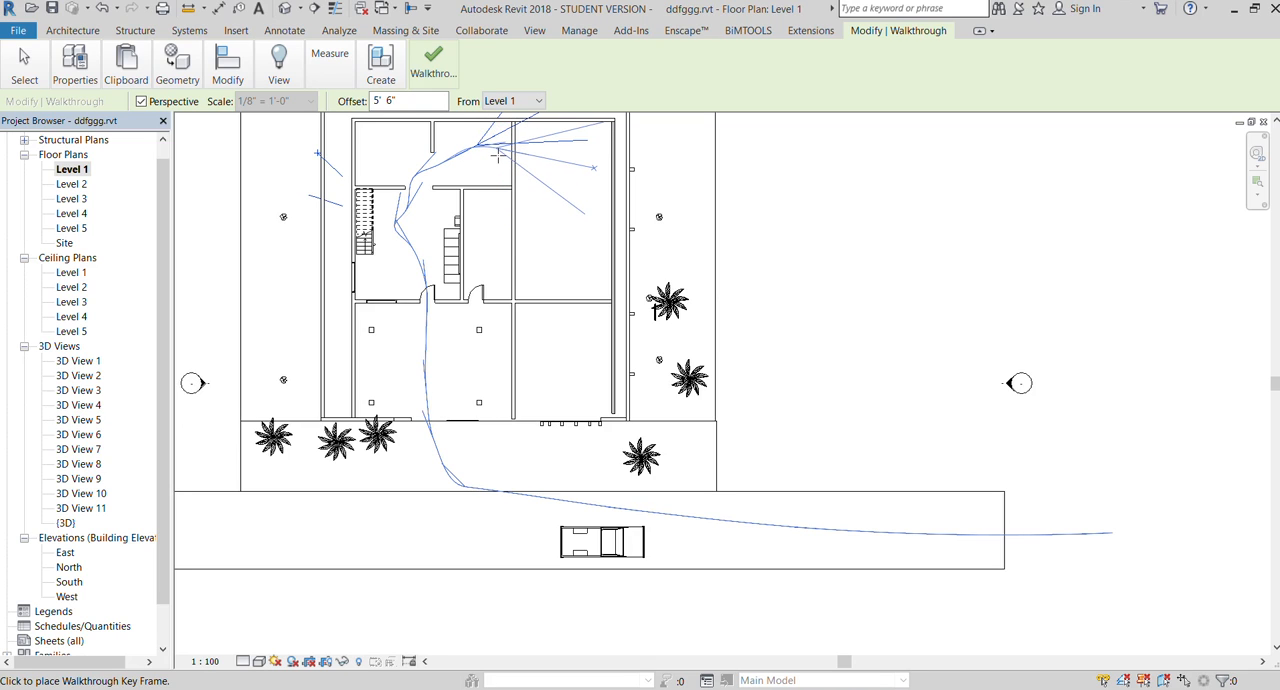
key(Escape)
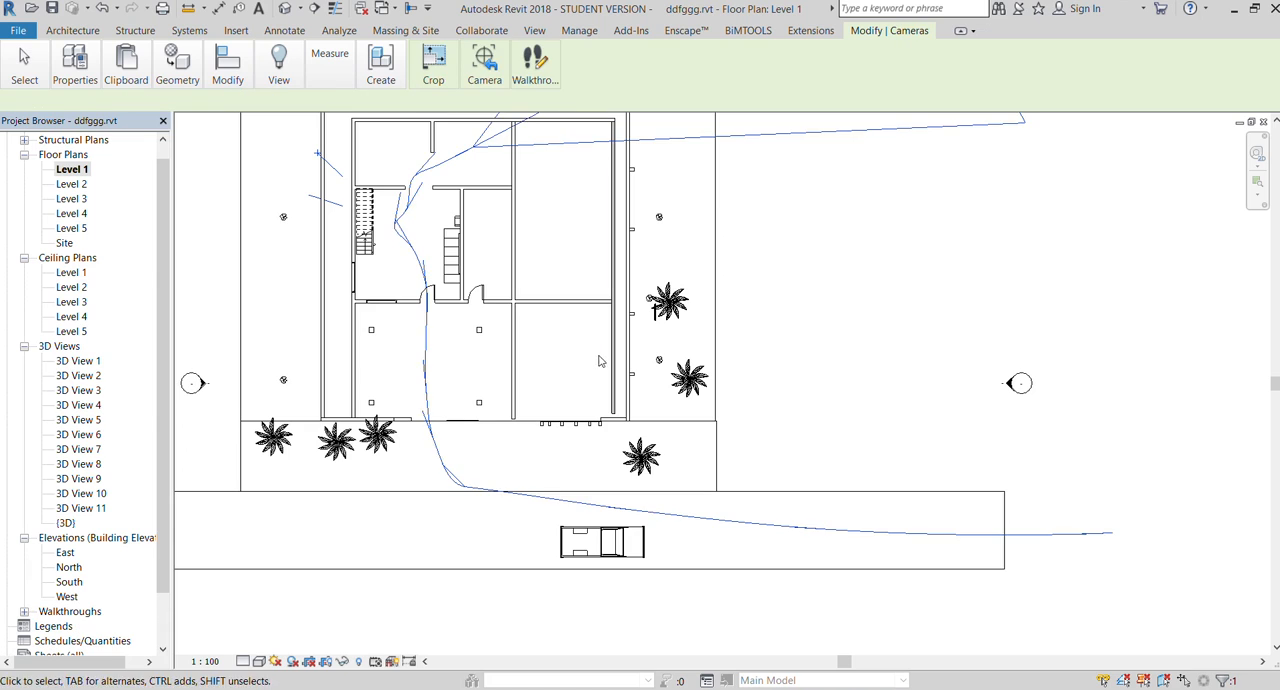
scroll(899, 576, down, 1)
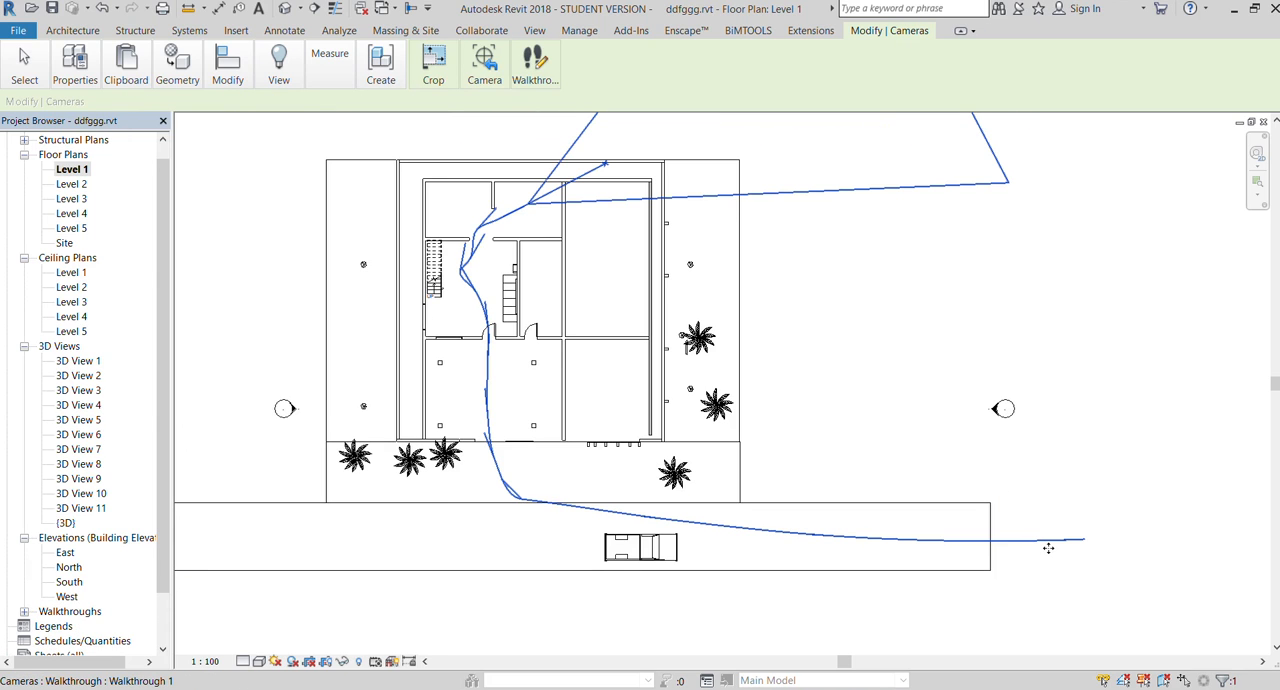
key(Escape)
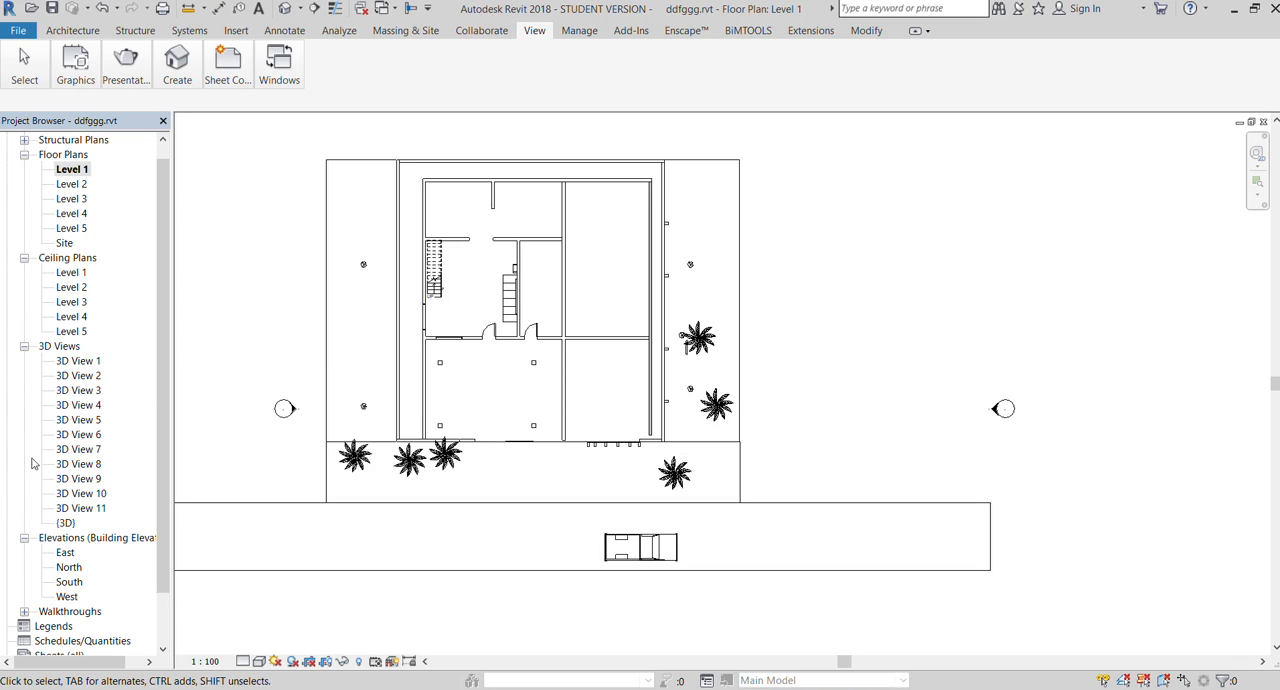
Open the Walkthrough 1 view, select its camera frame and display the model in shaded colours
scroll(40, 568, down, 1)
click(24, 567)
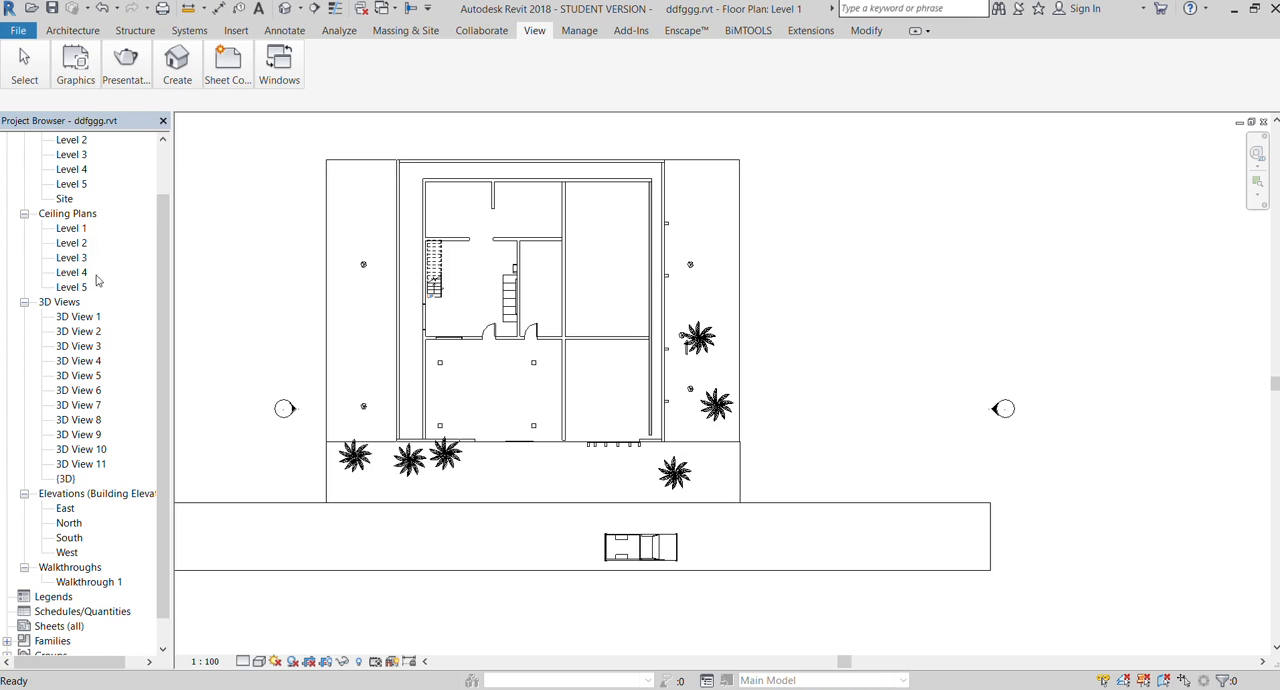
scroll(295, 267, up, 1)
scroll(85, 283, down, 1)
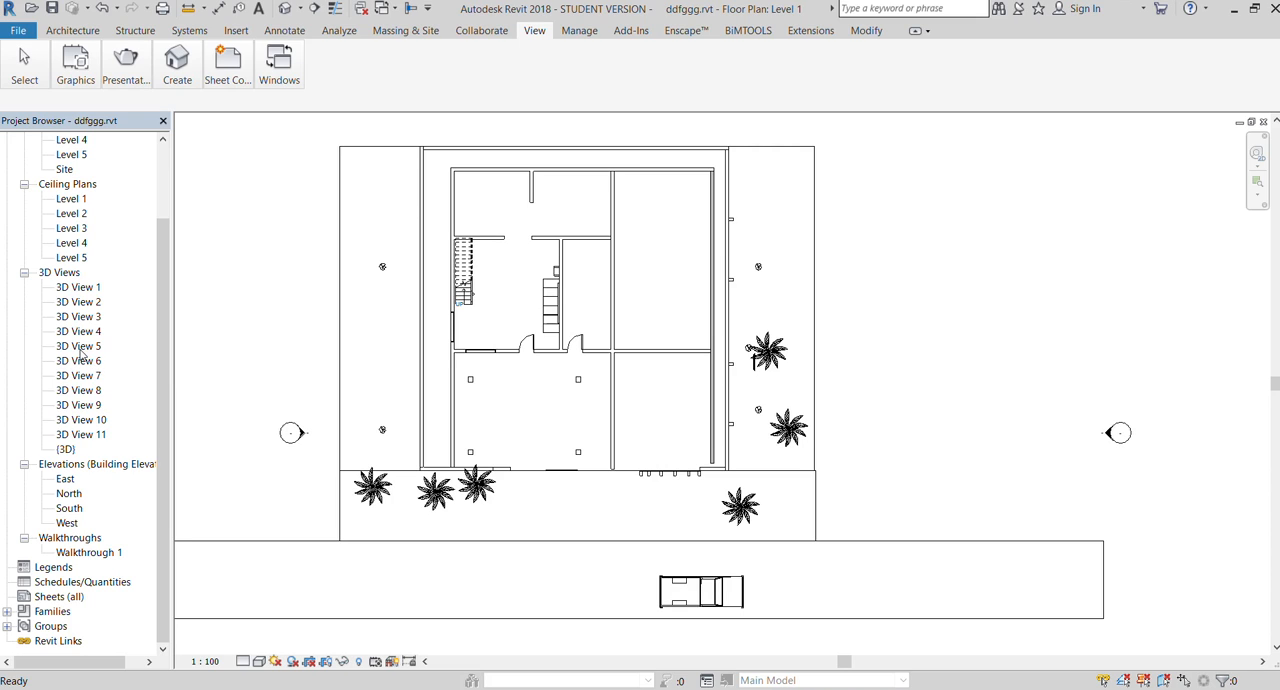
double_click(78, 553)
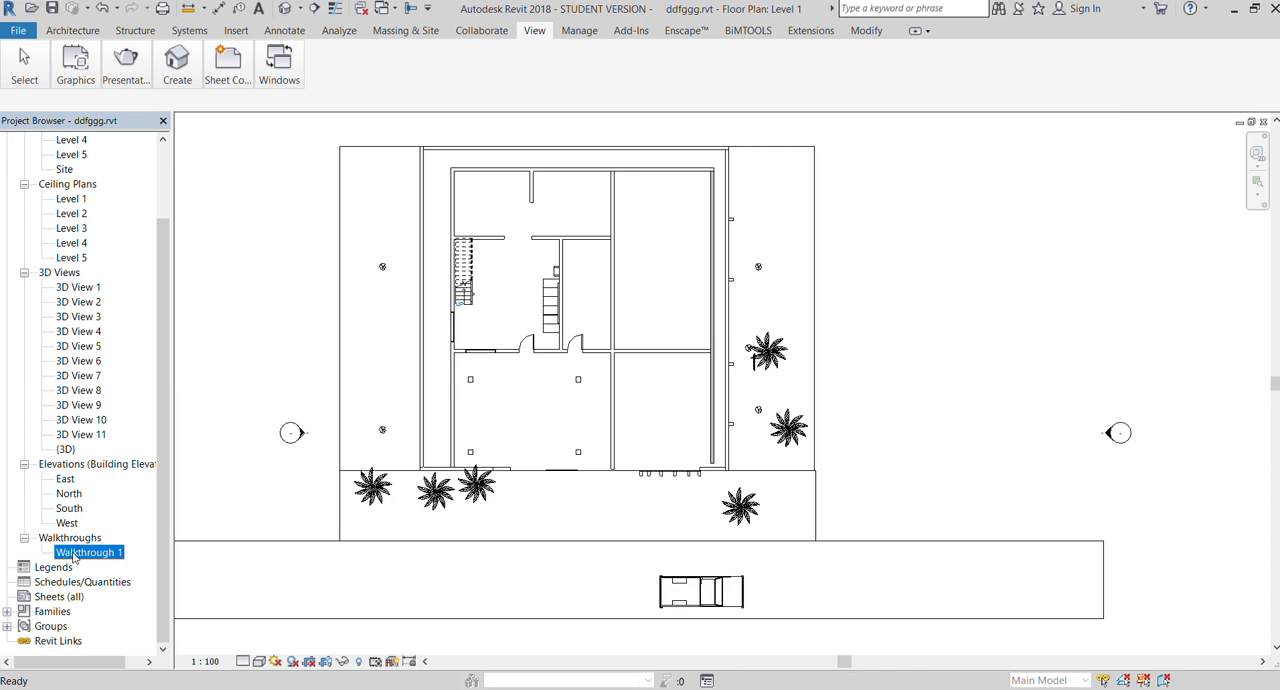
click(388, 322)
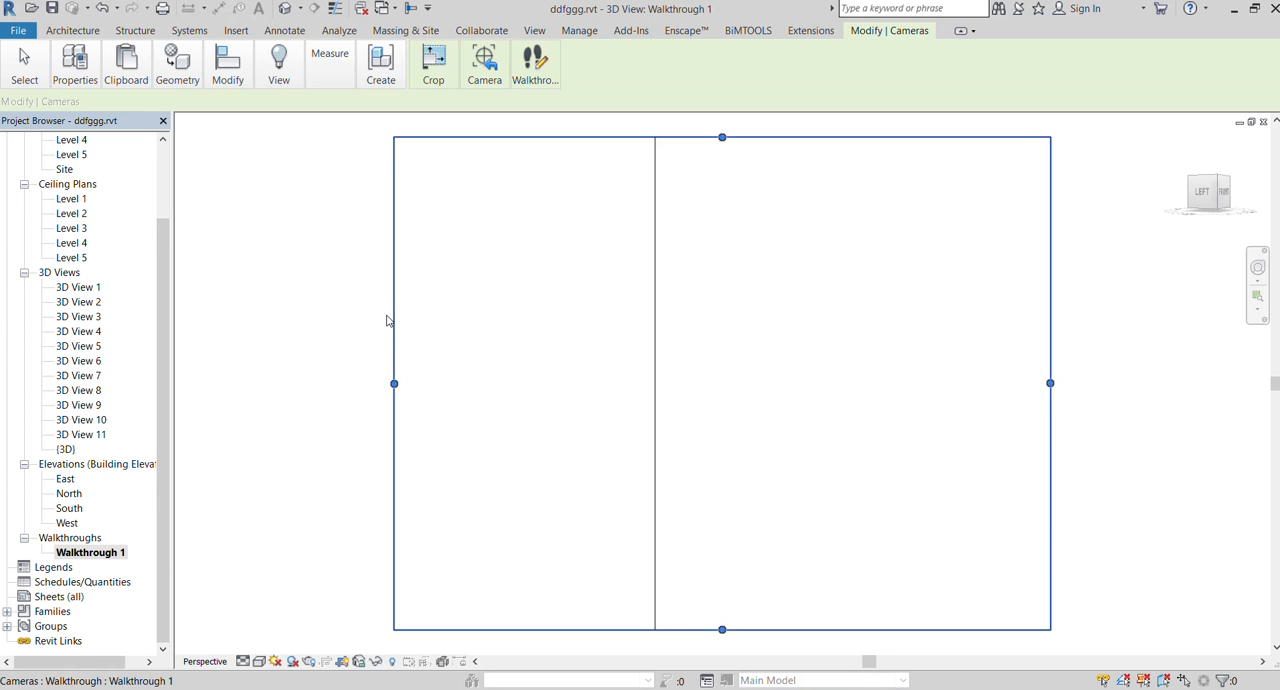
scroll(329, 429, down, 1)
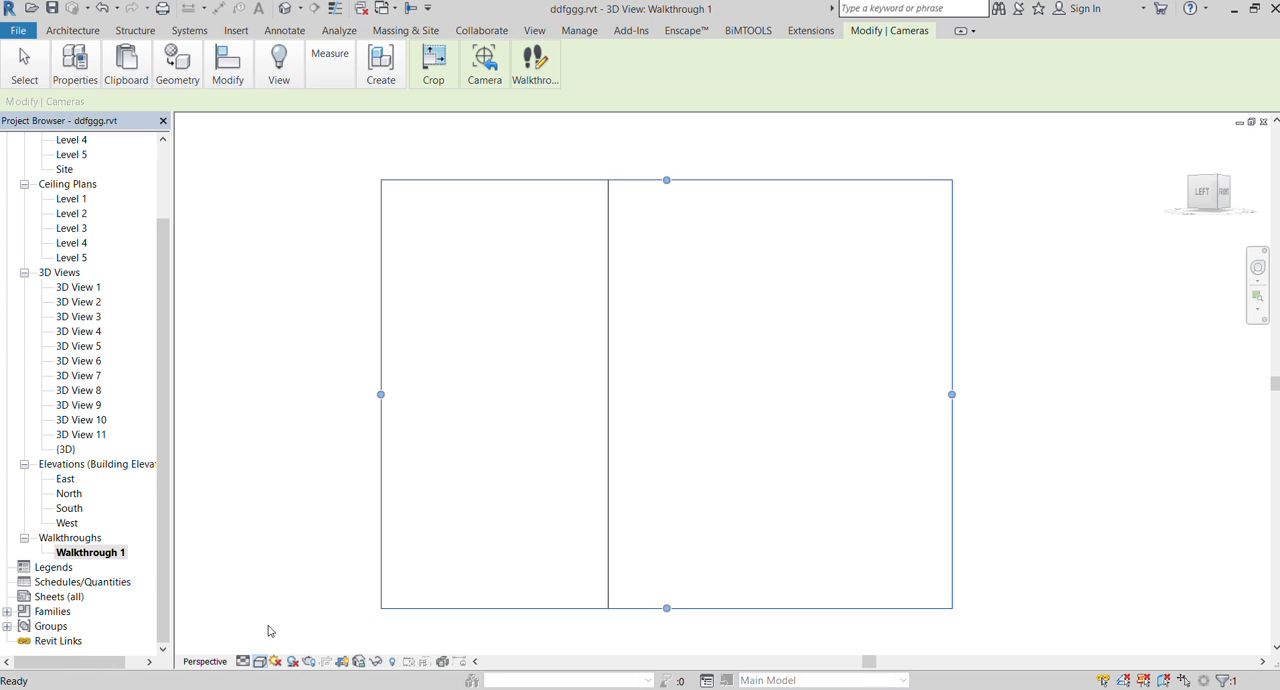
scroll(400, 380, down, 2)
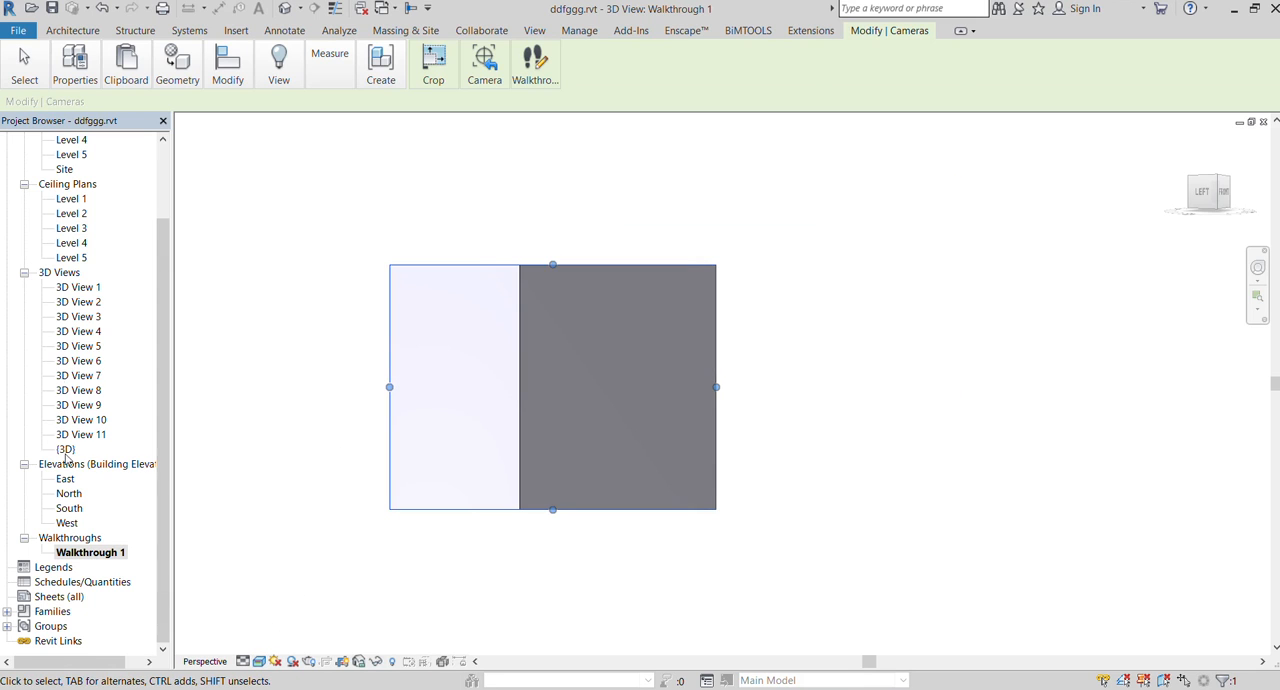
Edit the walkthrough in the Level 1 plan with Active Camera control, moving the camera back along the path to the key frame beside the truck
scroll(66, 168, up, 2)
double_click(70, 155)
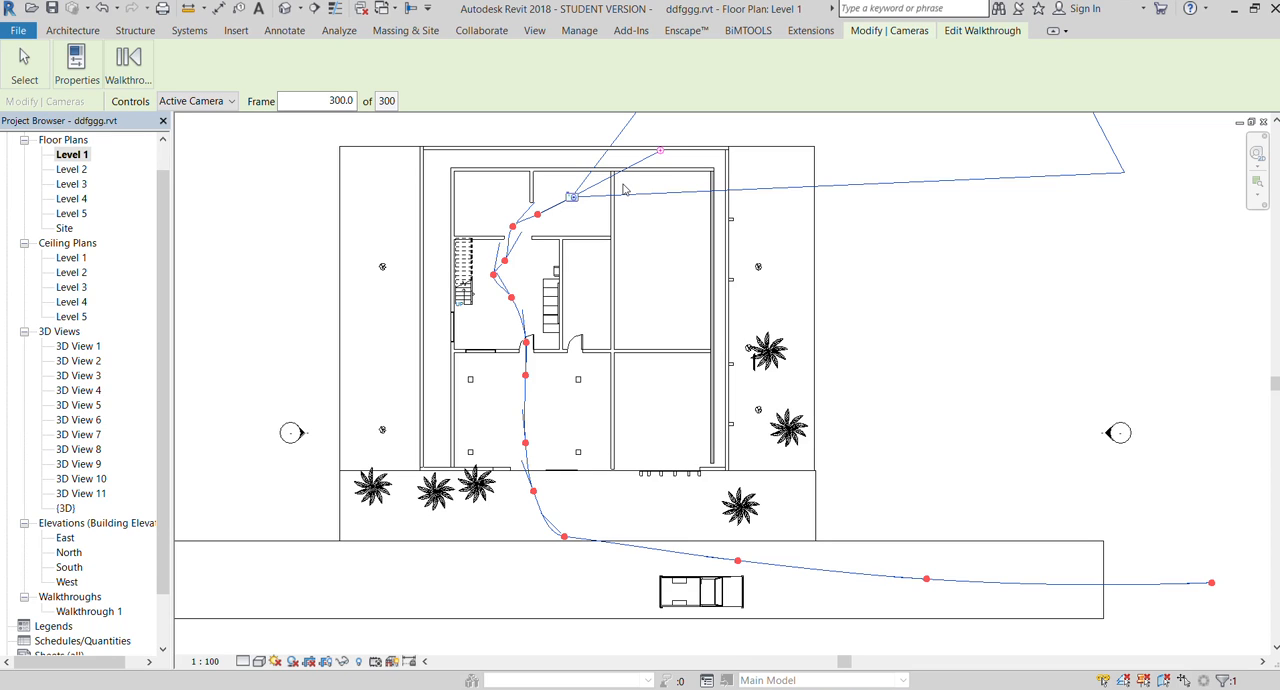
click(177, 100)
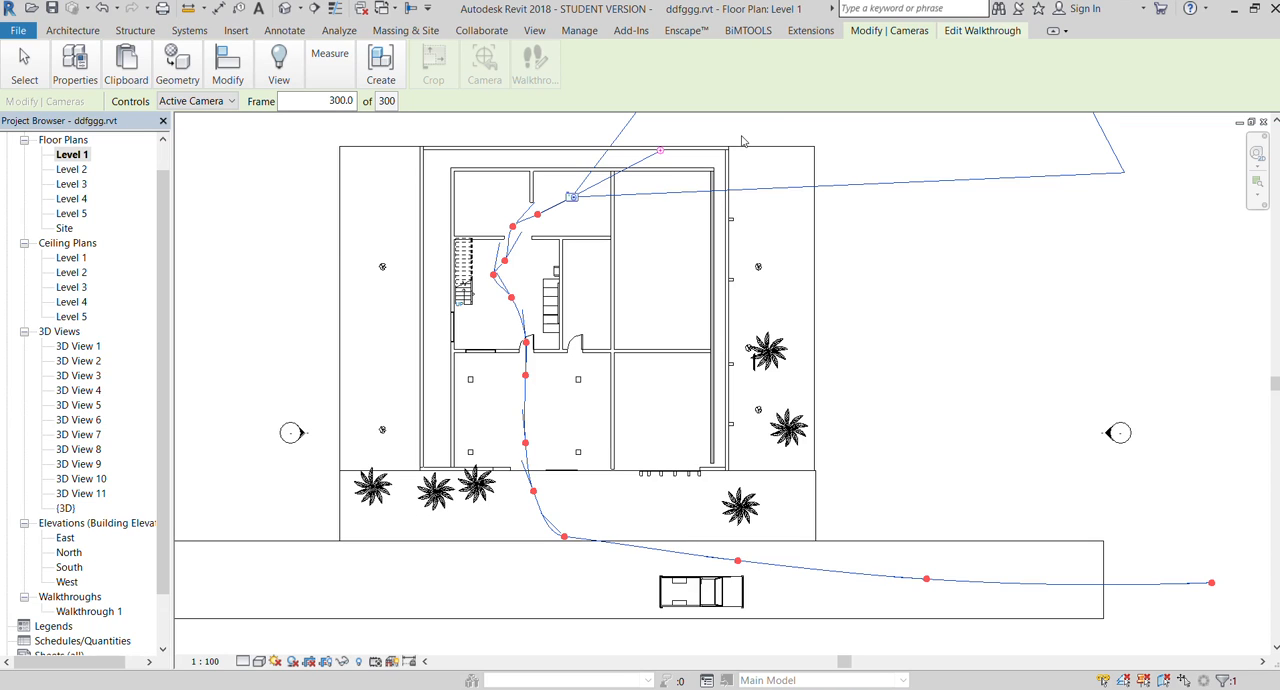
click(571, 198)
drag(571, 198, 525, 441)
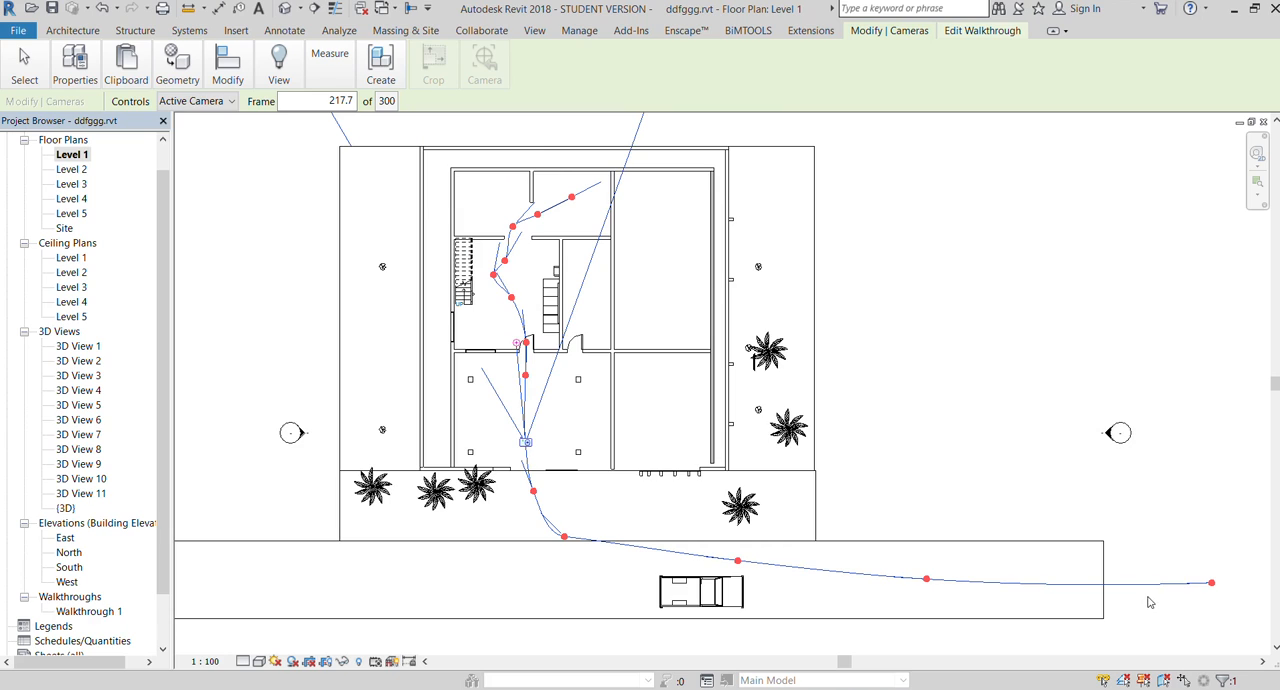
drag(520, 450, 740, 575)
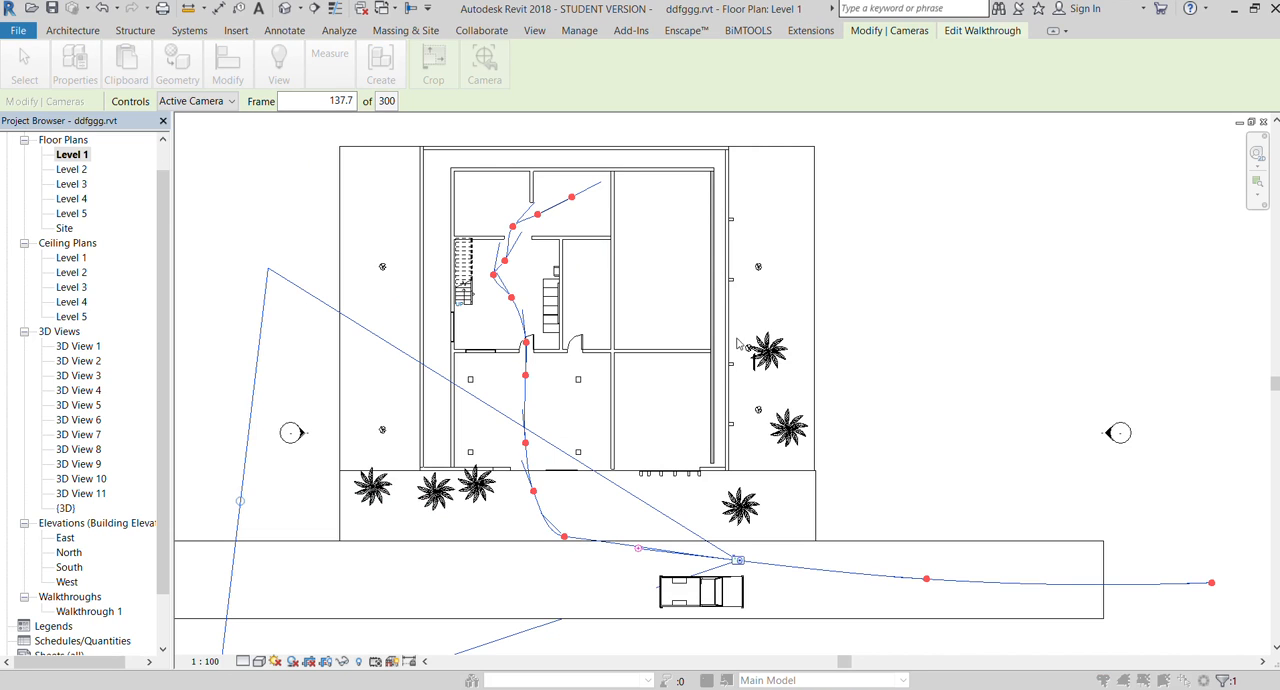
Move the walkthrough's active camera back along the path to its first key frame at the end of the road, and finish editing
drag(738, 560, 1221, 573)
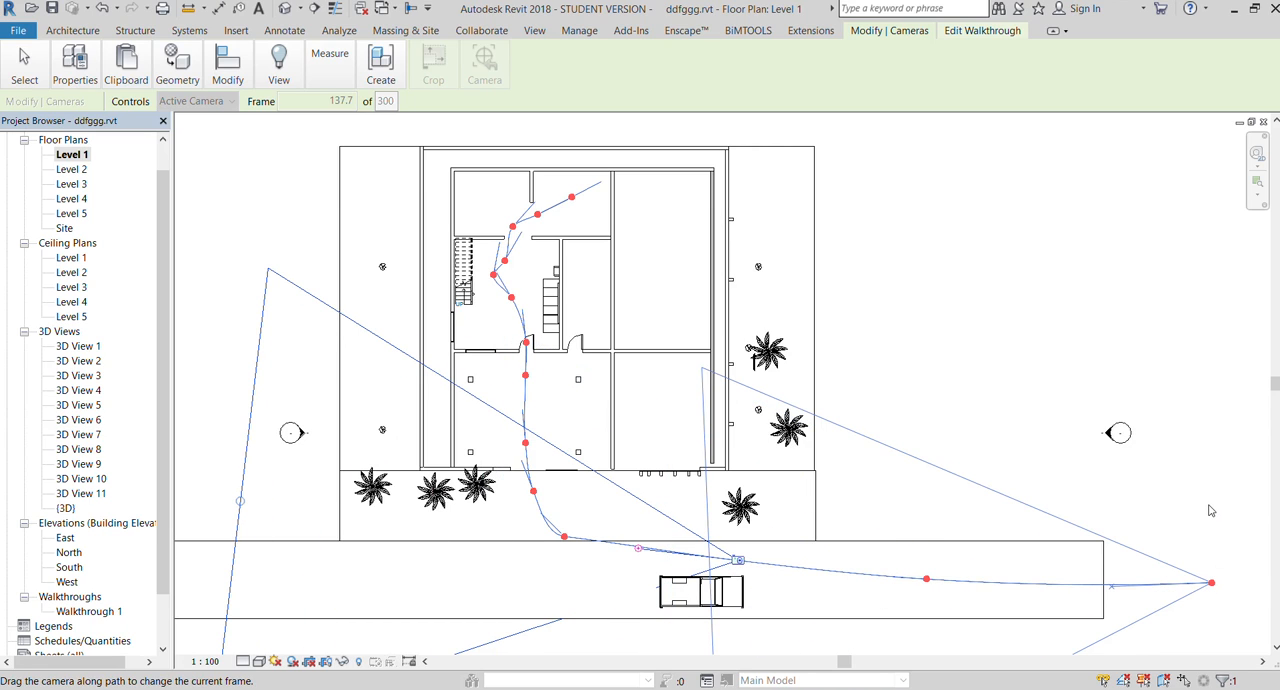
drag(868, 515, 1215, 531)
drag(738, 561, 945, 527)
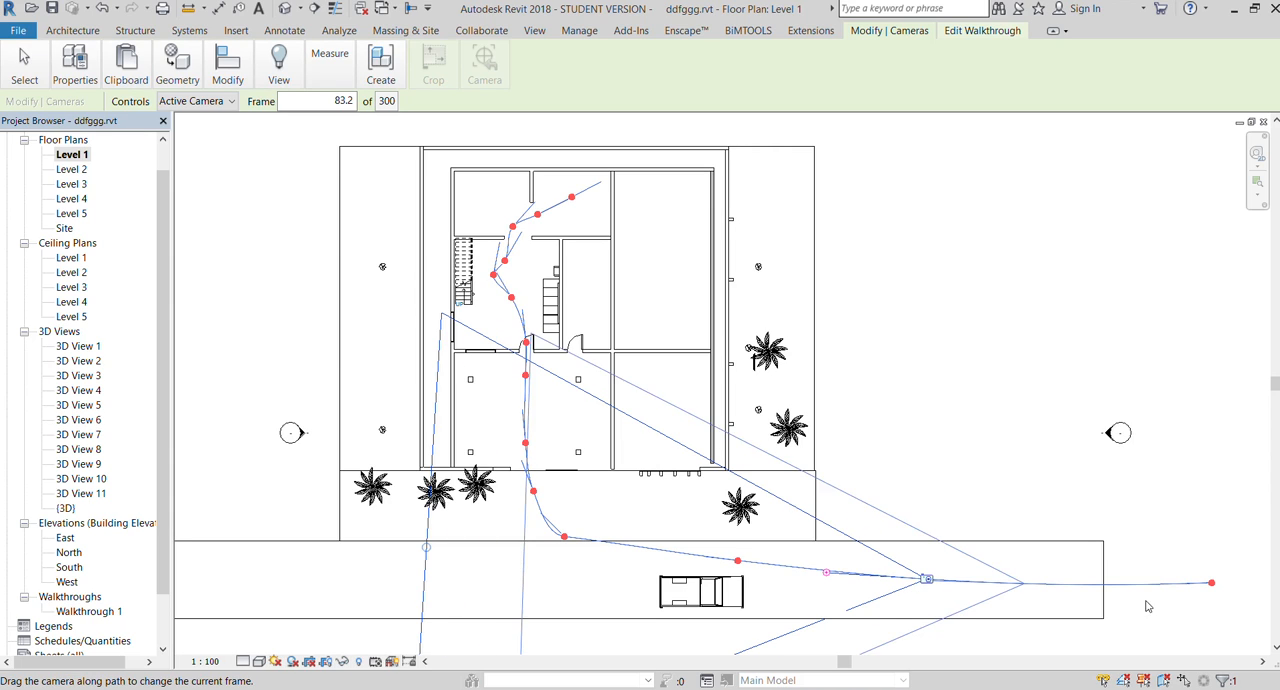
click(1218, 582)
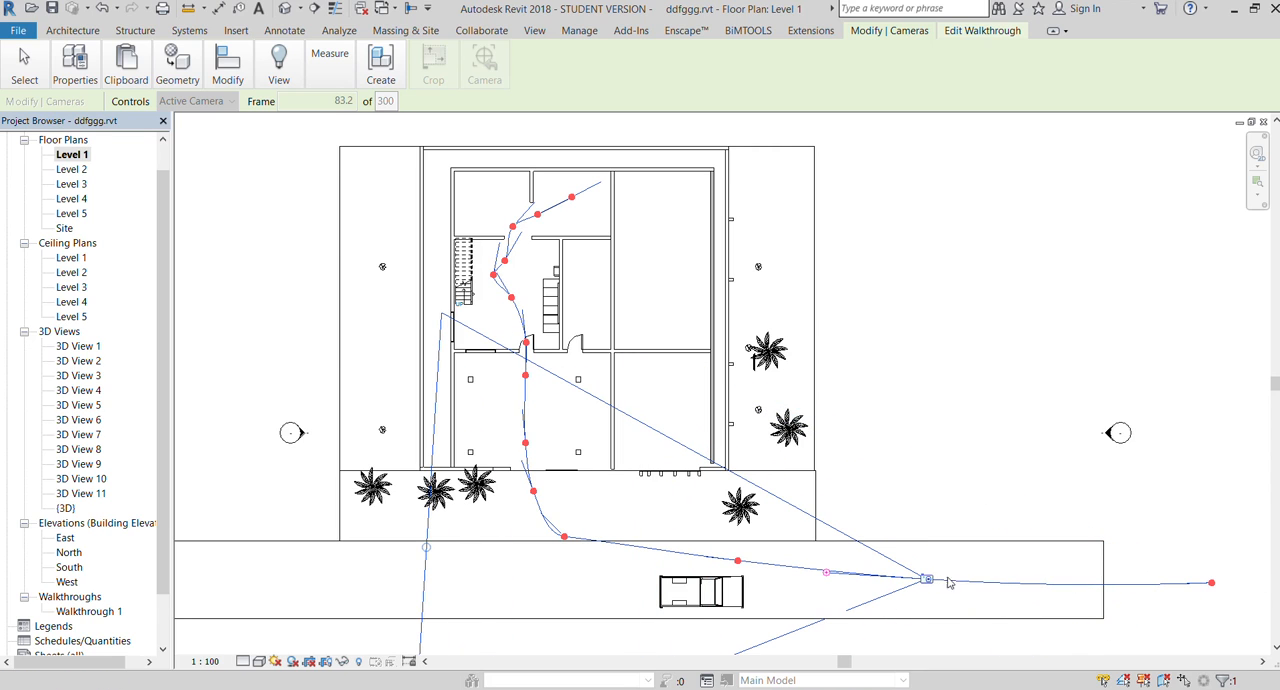
click(1148, 513)
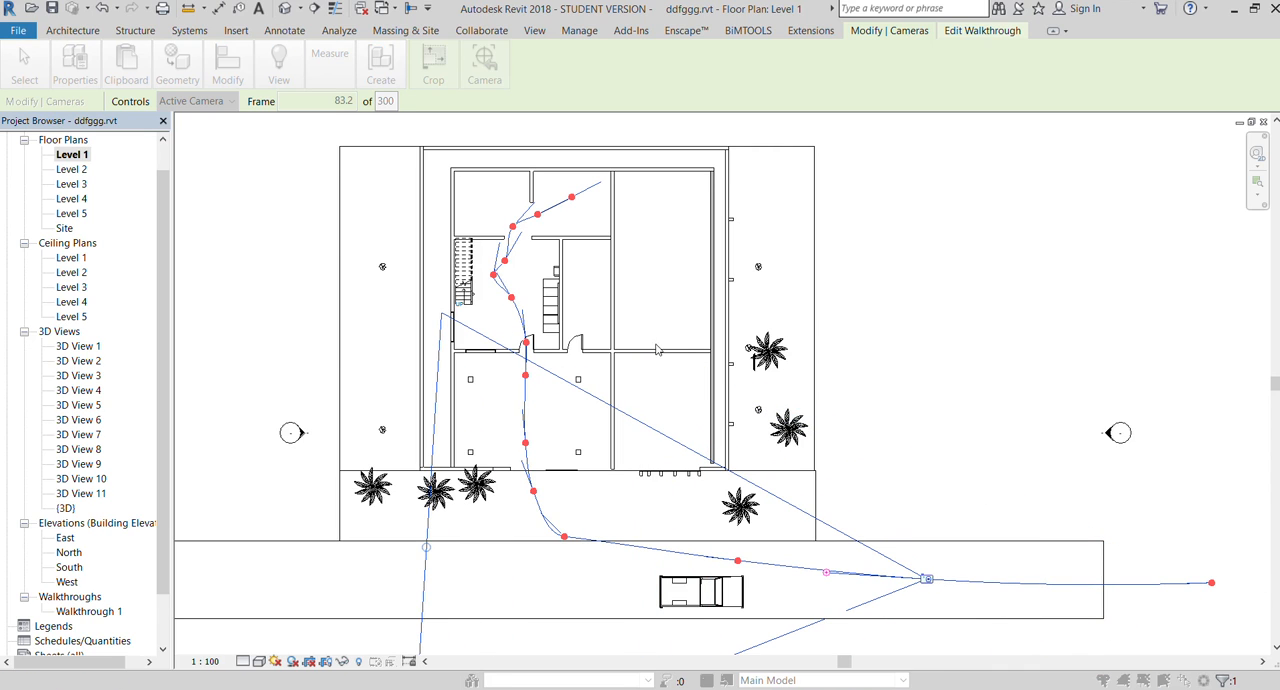
click(735, 403)
drag(928, 580, 1204, 585)
click(1227, 611)
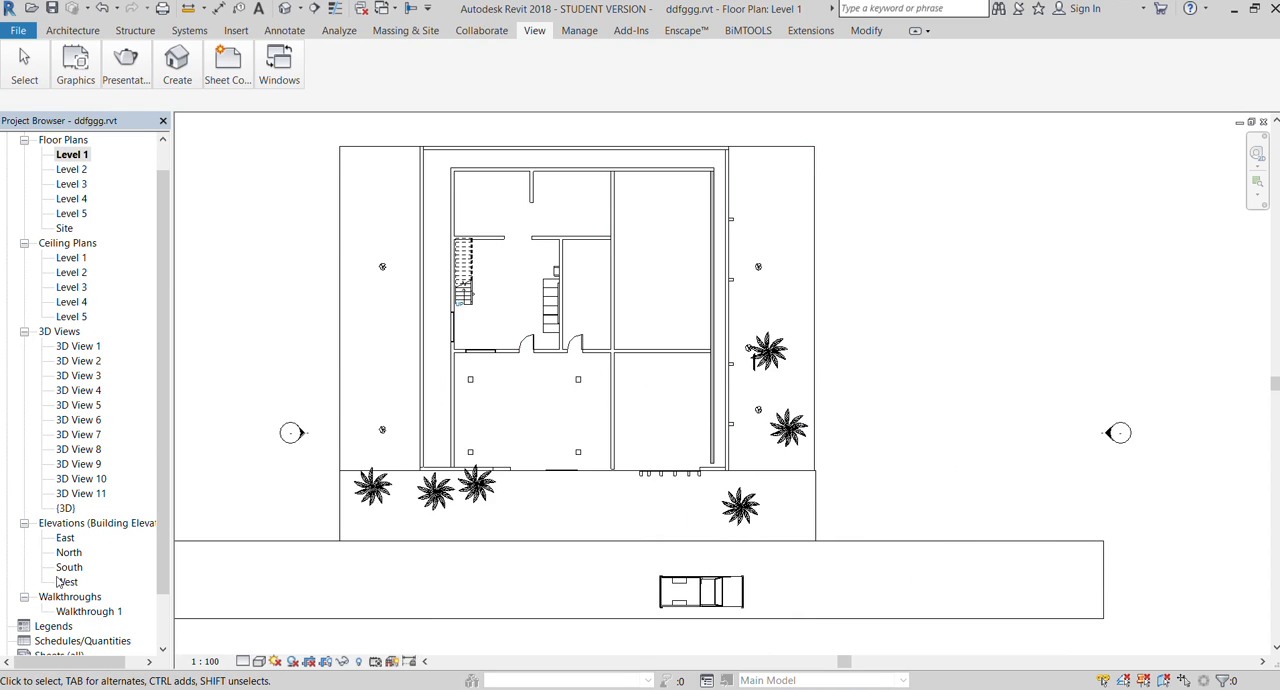
Open the Walkthrough 1 view and widen its camera frame to take in the road and the whole house
double_click(89, 611)
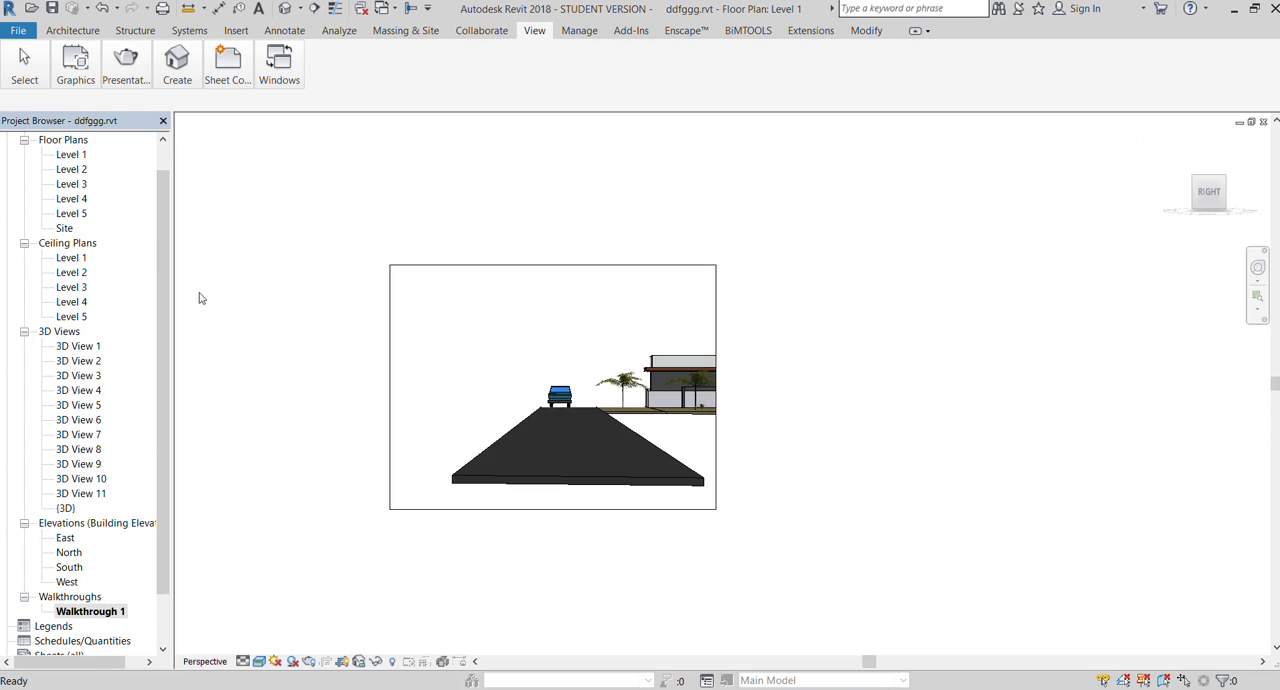
double_click(69, 157)
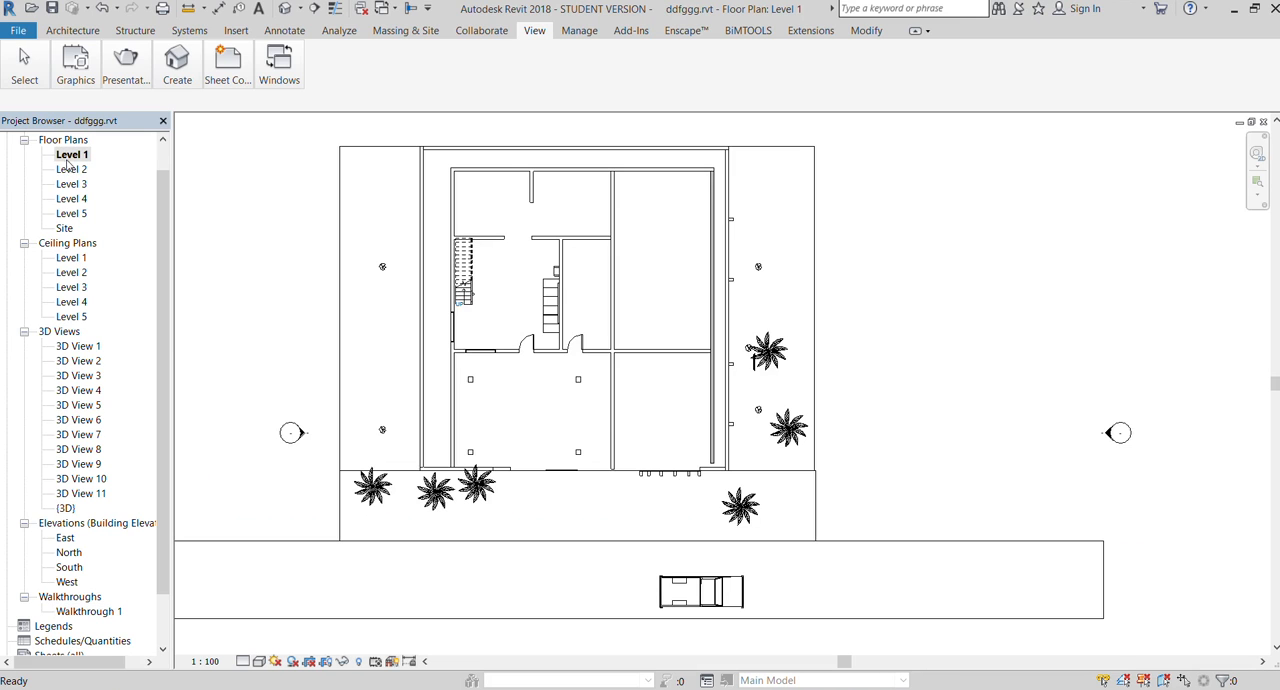
double_click(60, 612)
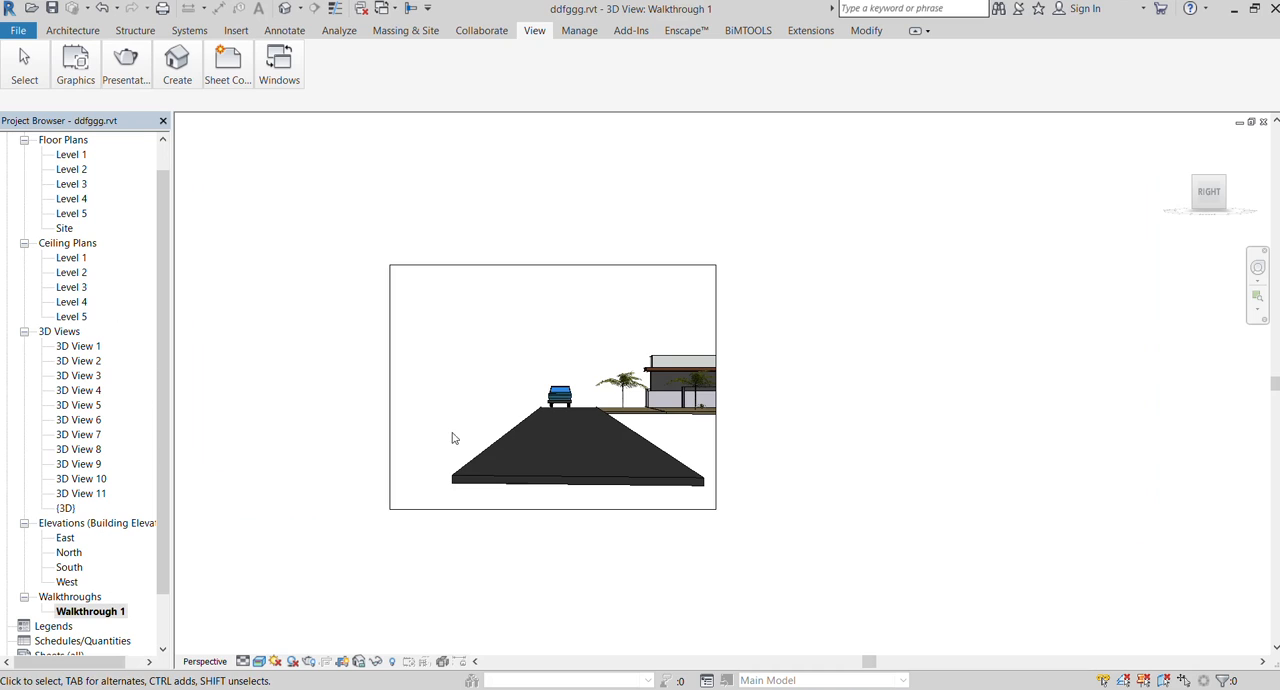
scroll(646, 554, up, 1)
click(576, 505)
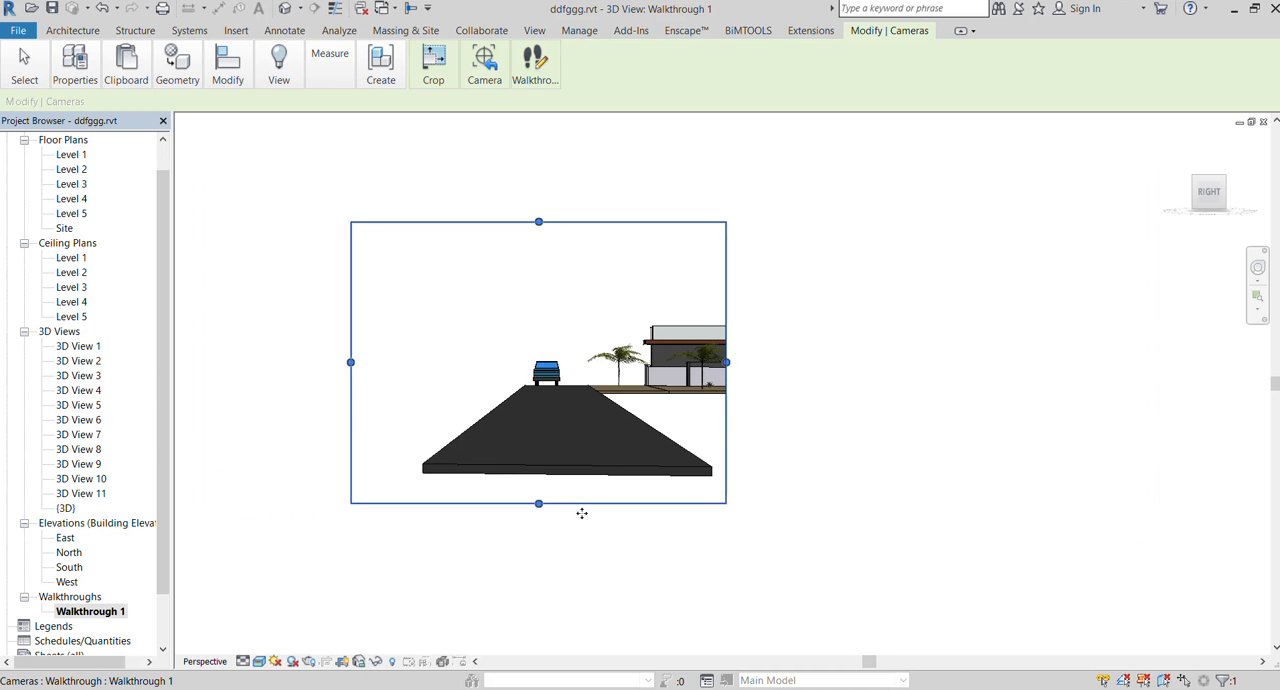
drag(726, 364, 885, 363)
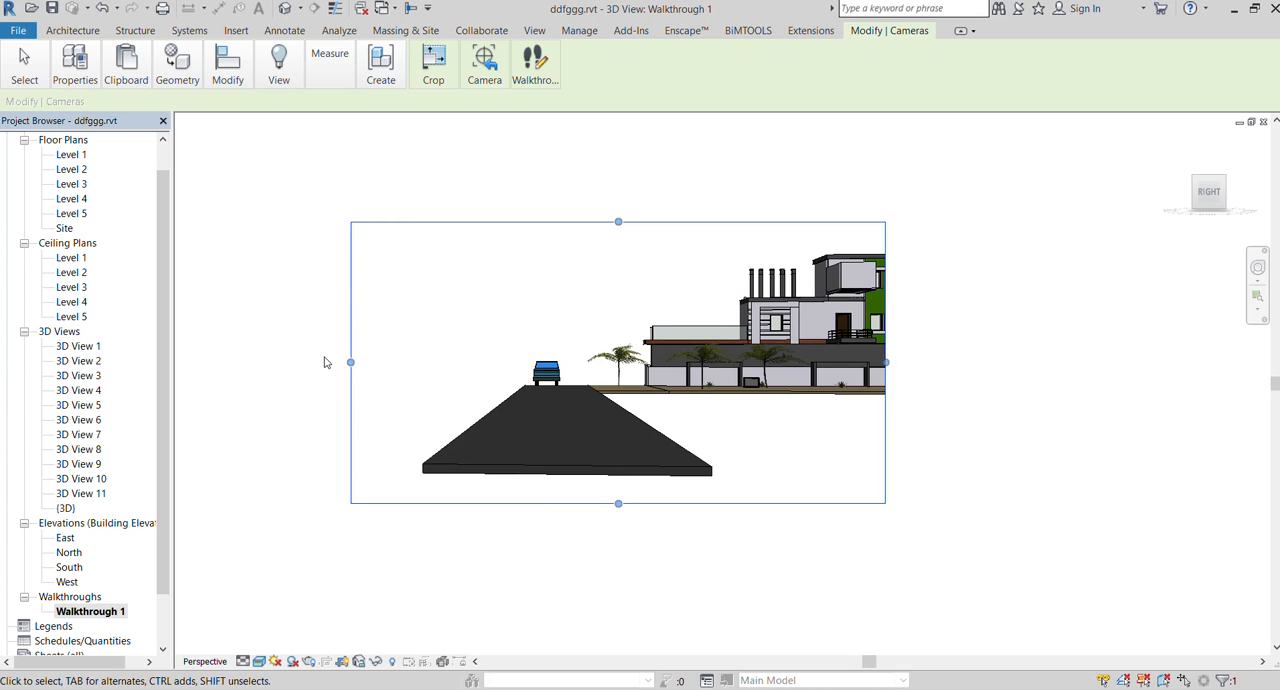
drag(350, 362, 392, 362)
drag(885, 362, 984, 363)
scroll(640, 286, up, 4)
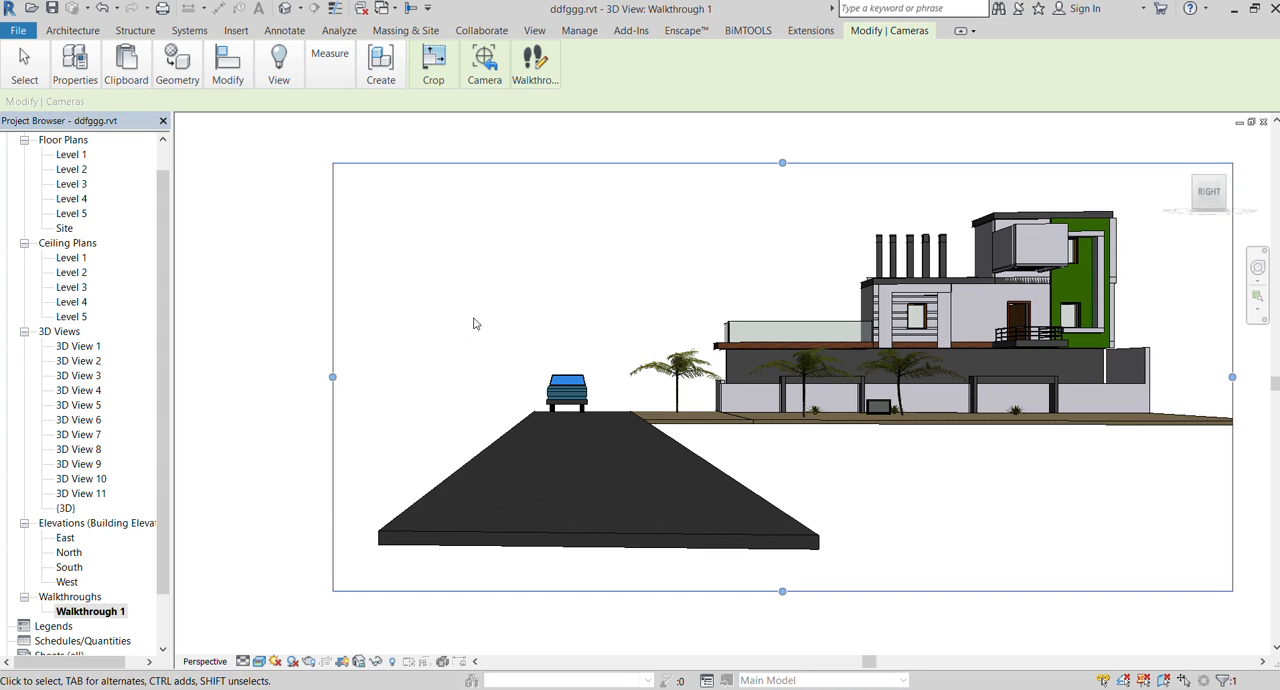
Put the walkthrough into edit mode in its camera view and bring up its playback controls
click(527, 61)
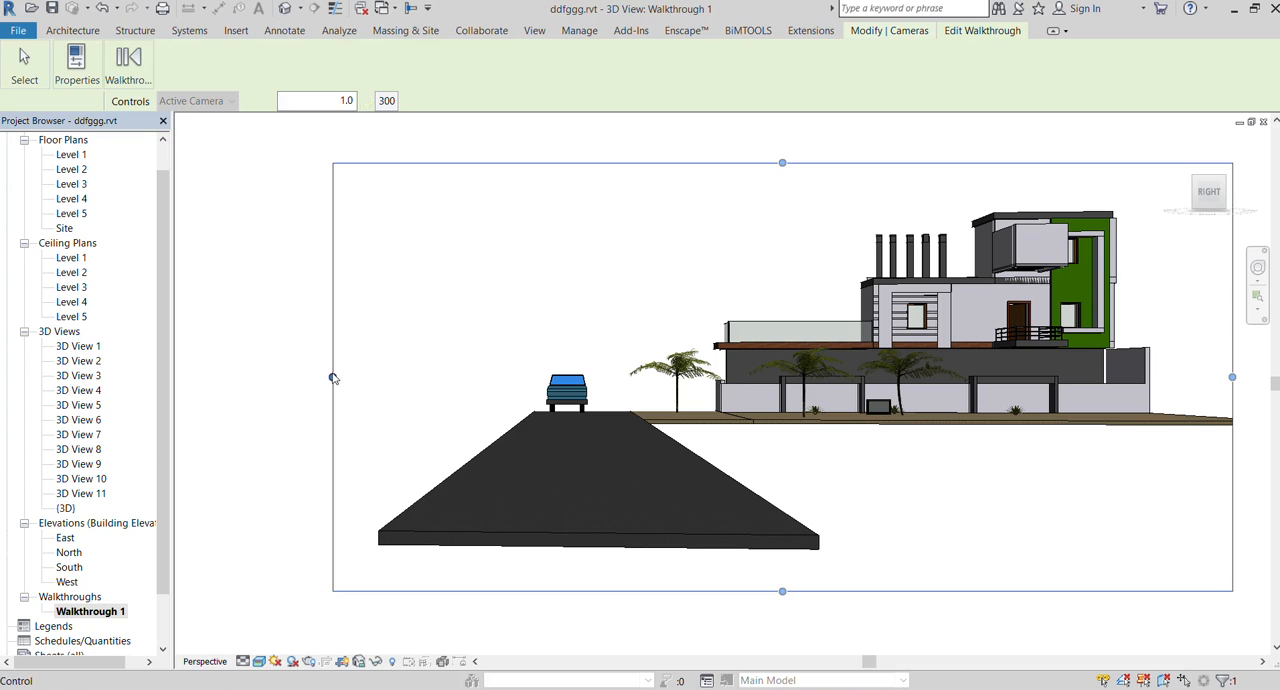
click(137, 57)
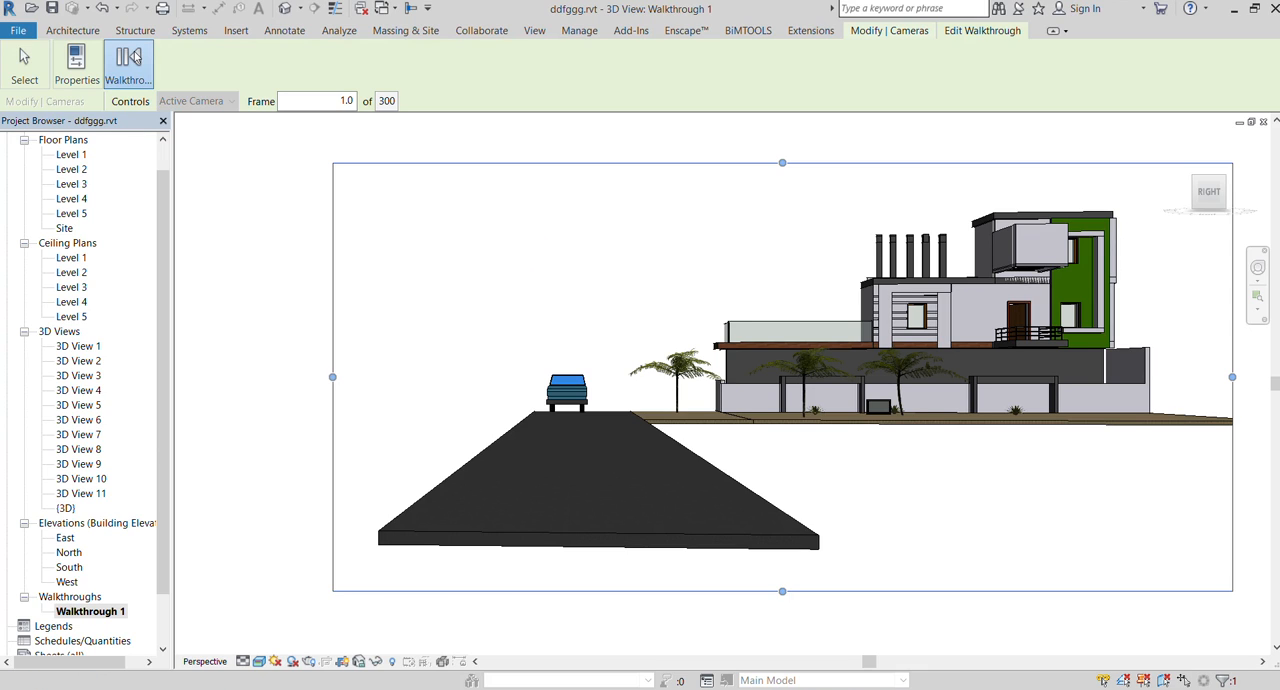
click(299, 111)
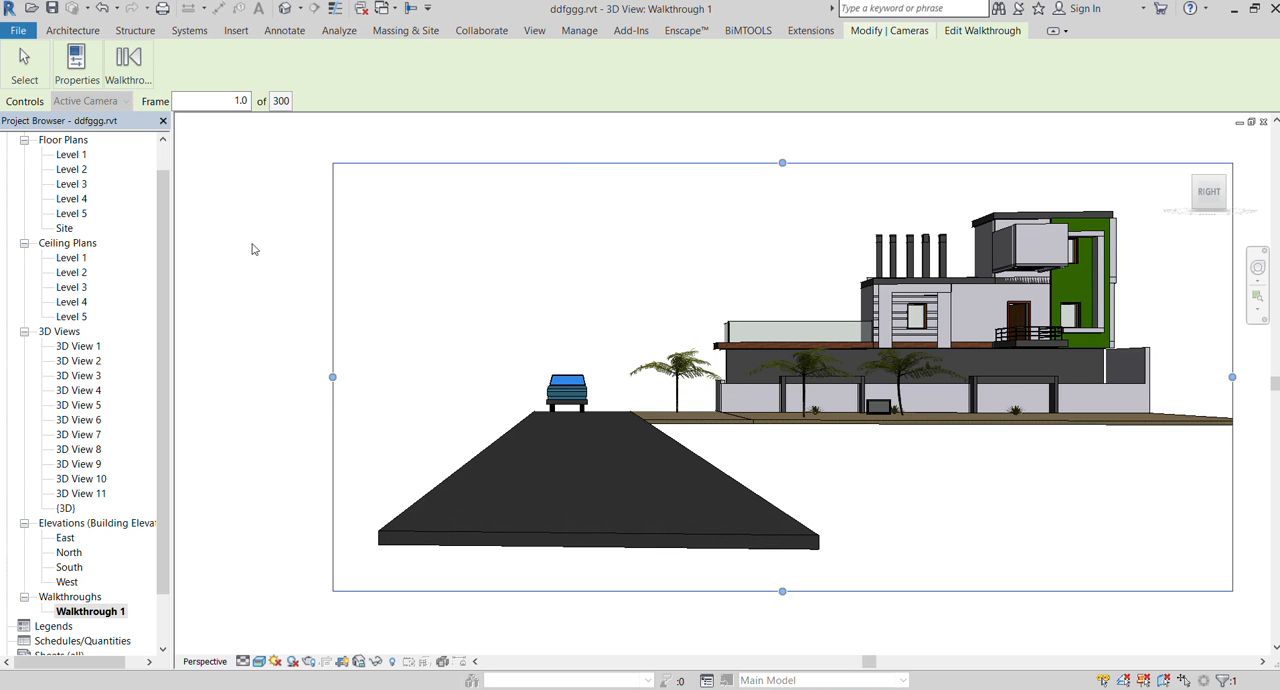
Delete the old walkthrough in the Level 1 floor plan and start a new perspective walkthrough offset 5' 6" from Level 1
scroll(60, 290, up, 2)
double_click(70, 184)
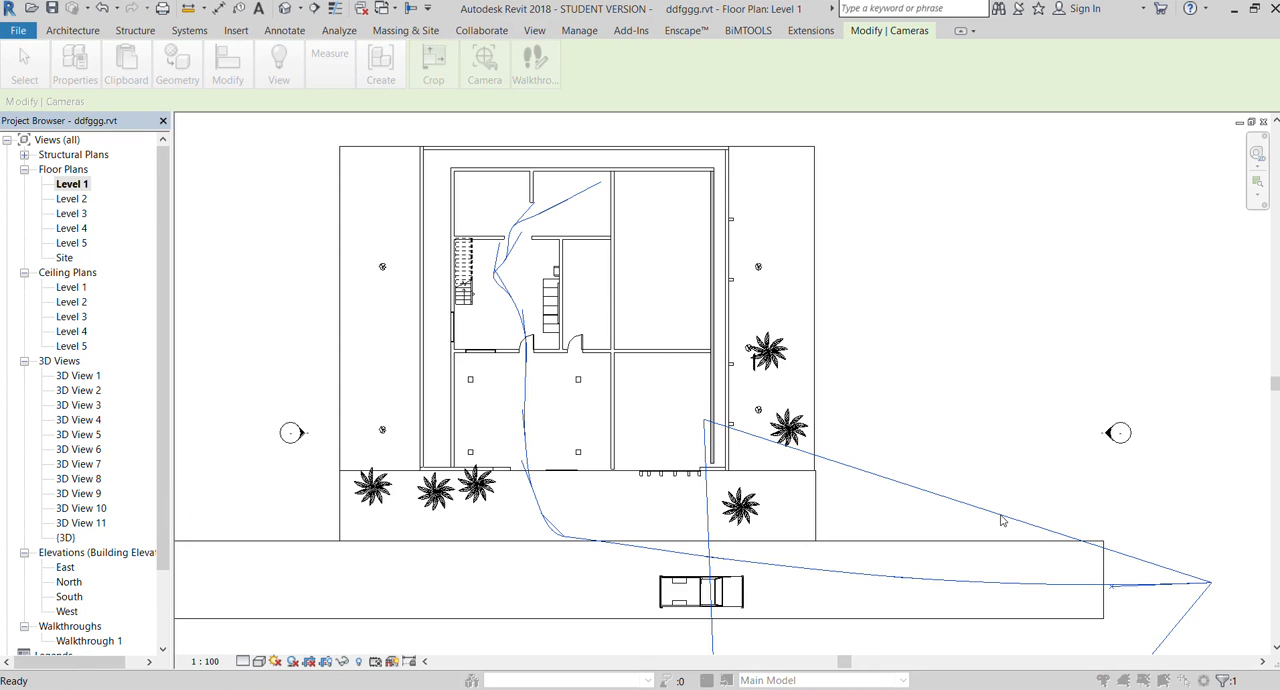
click(693, 397)
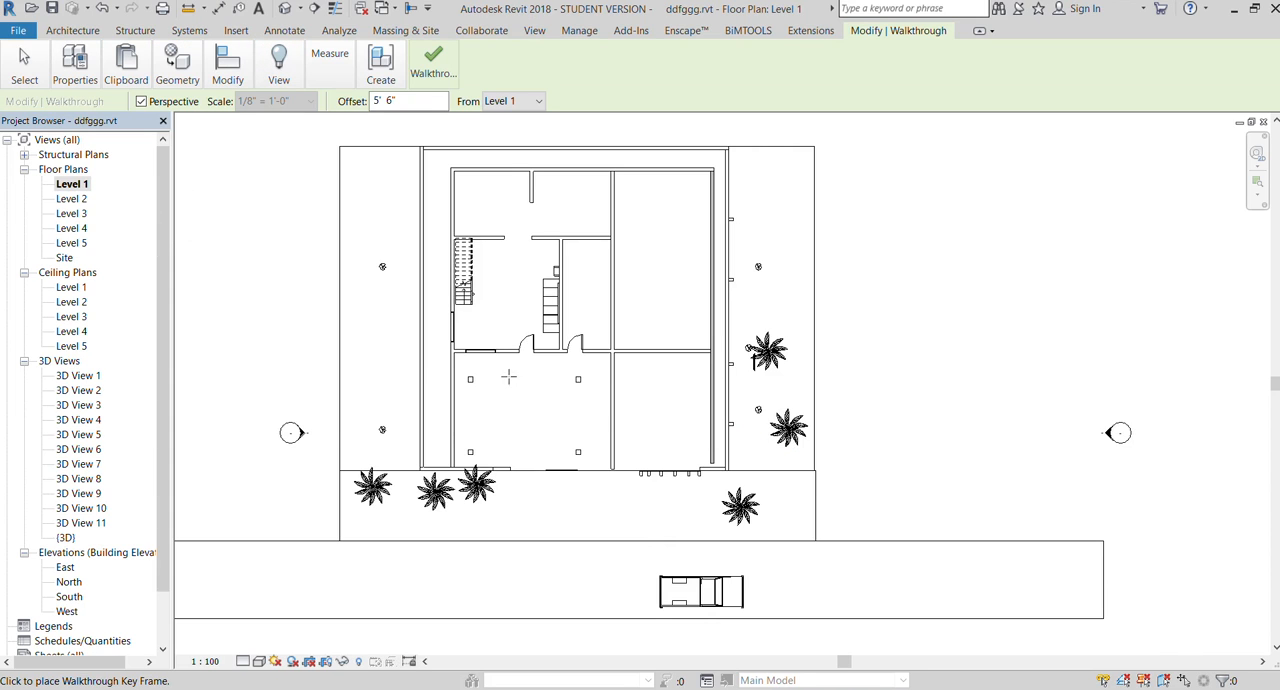
Draw the walkthrough path along the road past the truck, through the front opening and house door, past the stairs into the back room
click(1220, 550)
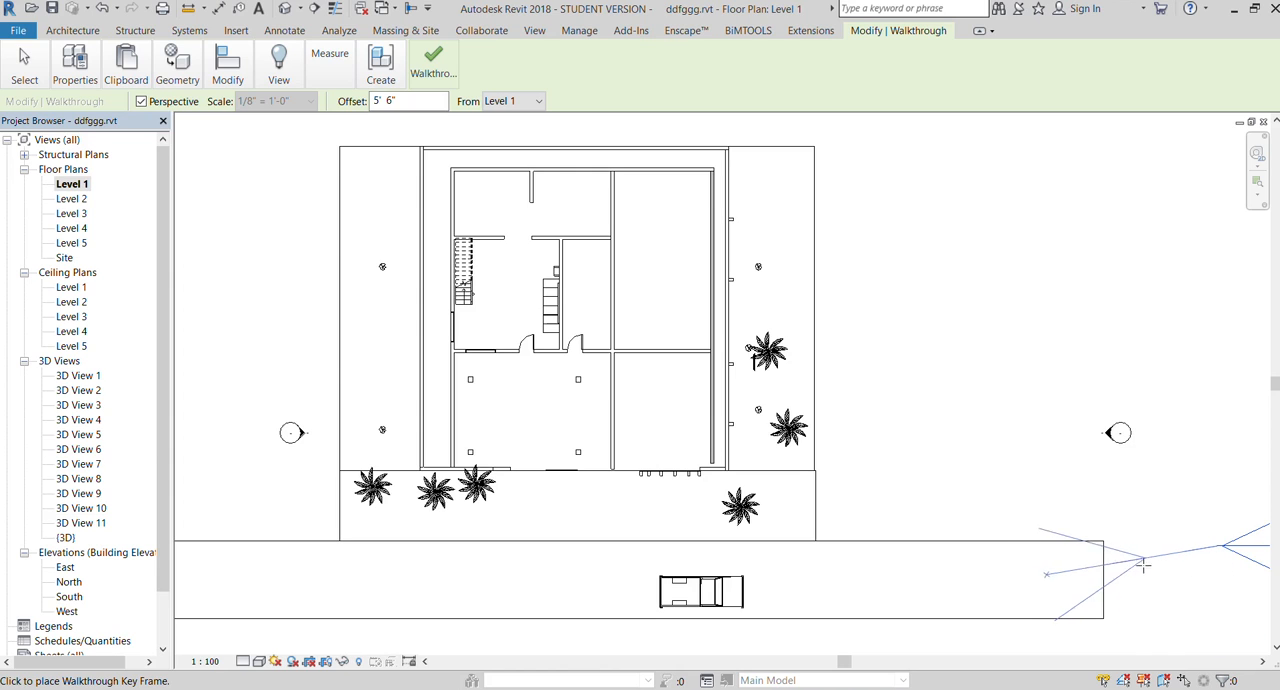
click(957, 566)
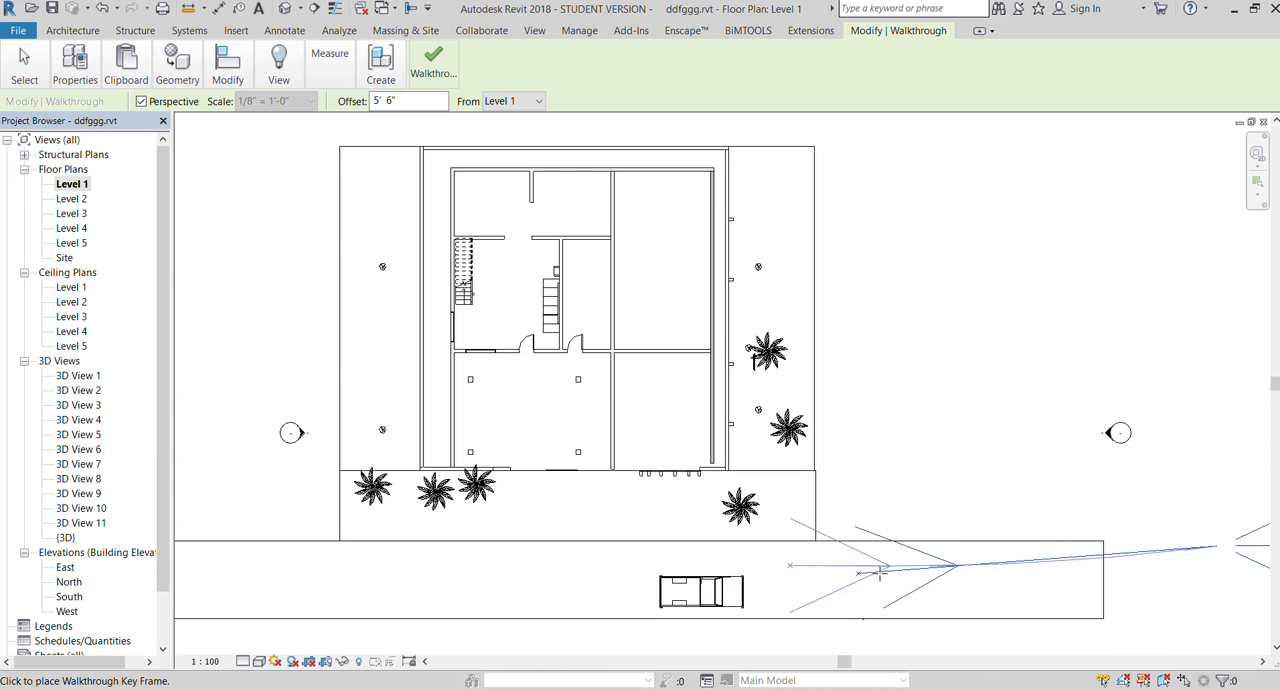
click(640, 556)
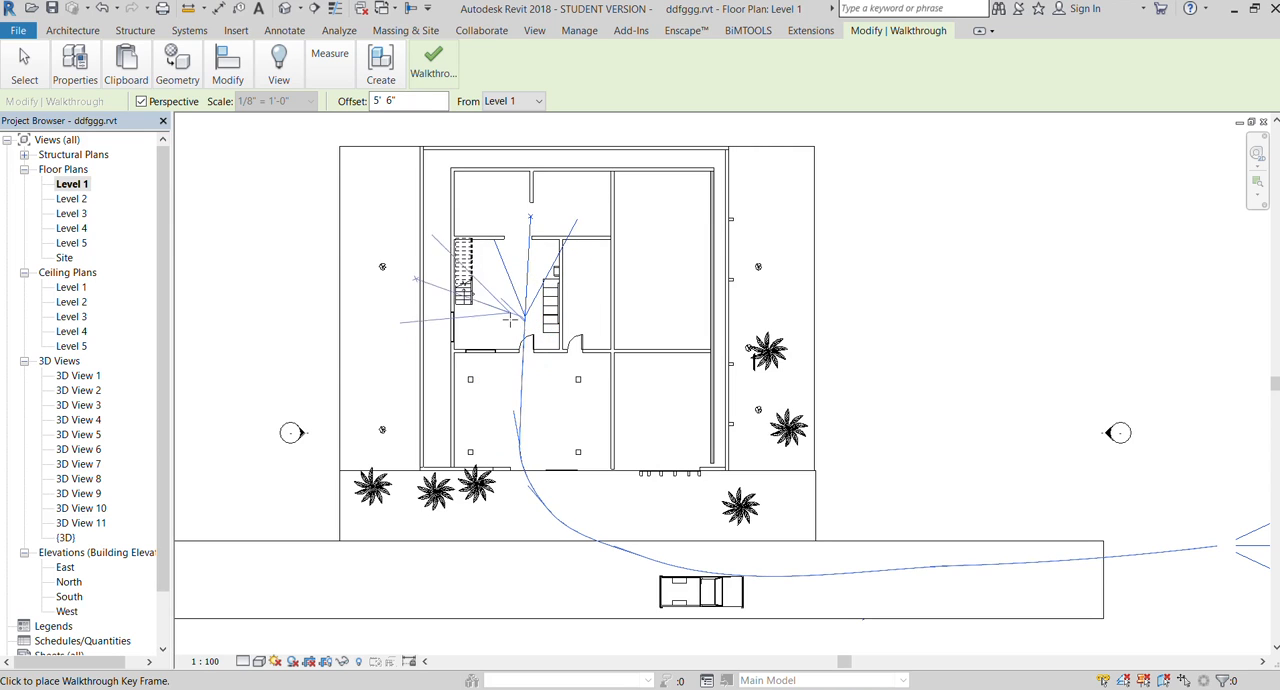
click(483, 283)
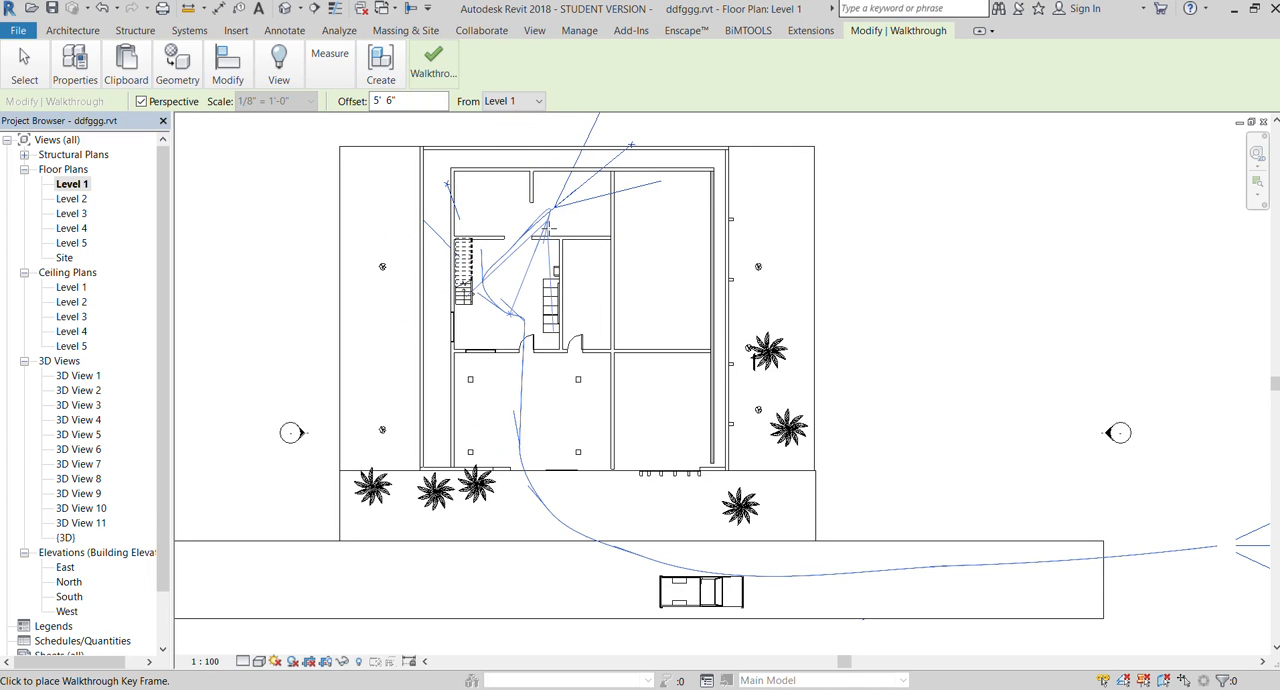
click(552, 208)
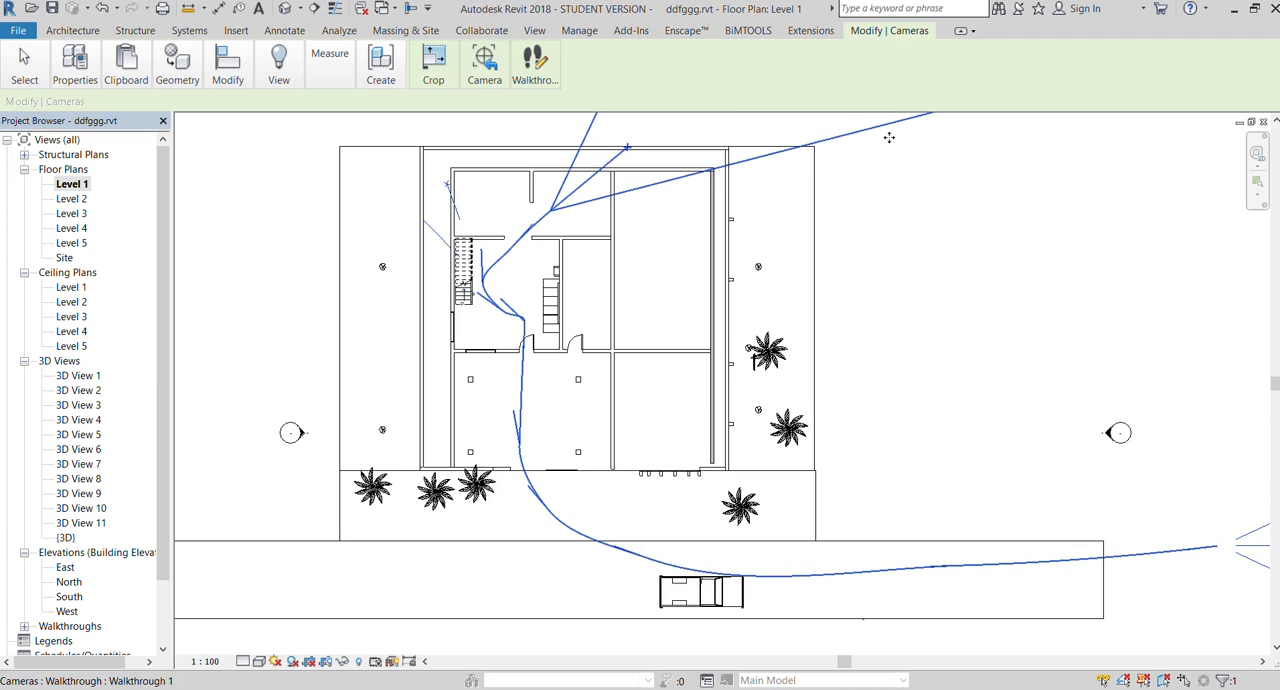
click(965, 237)
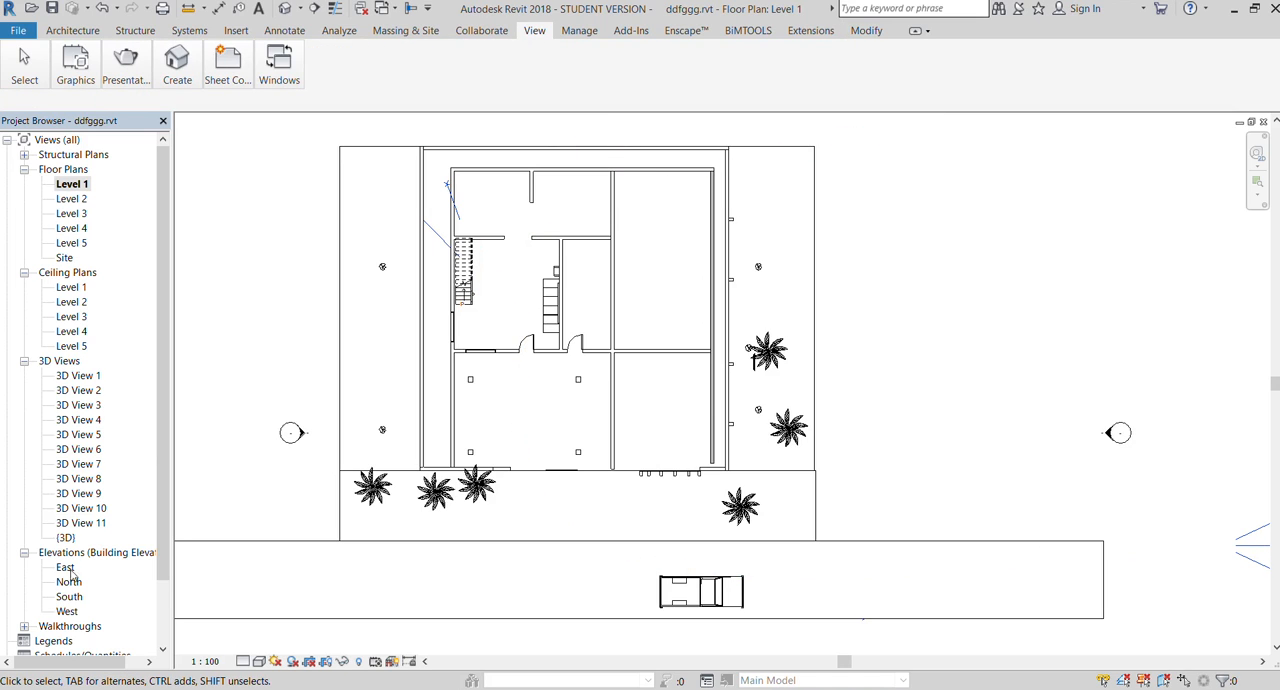
Open the redrawn walkthrough's camera view and select its frame
click(25, 626)
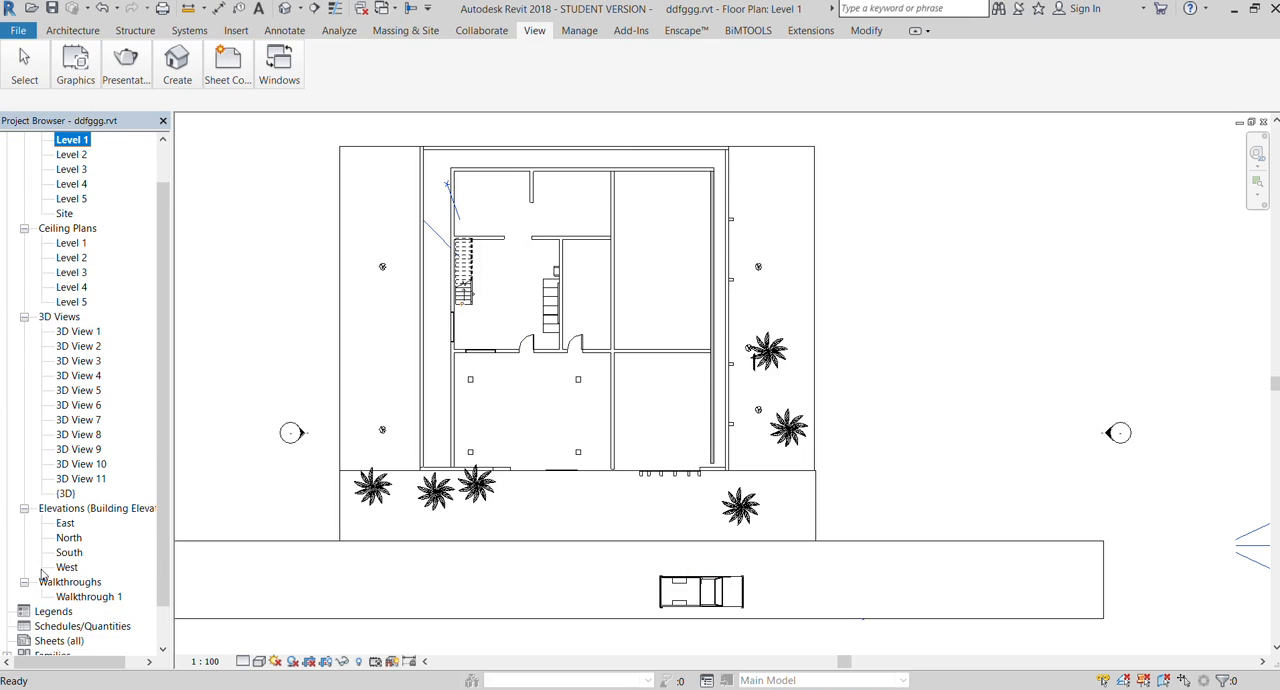
click(89, 597)
double_click(89, 597)
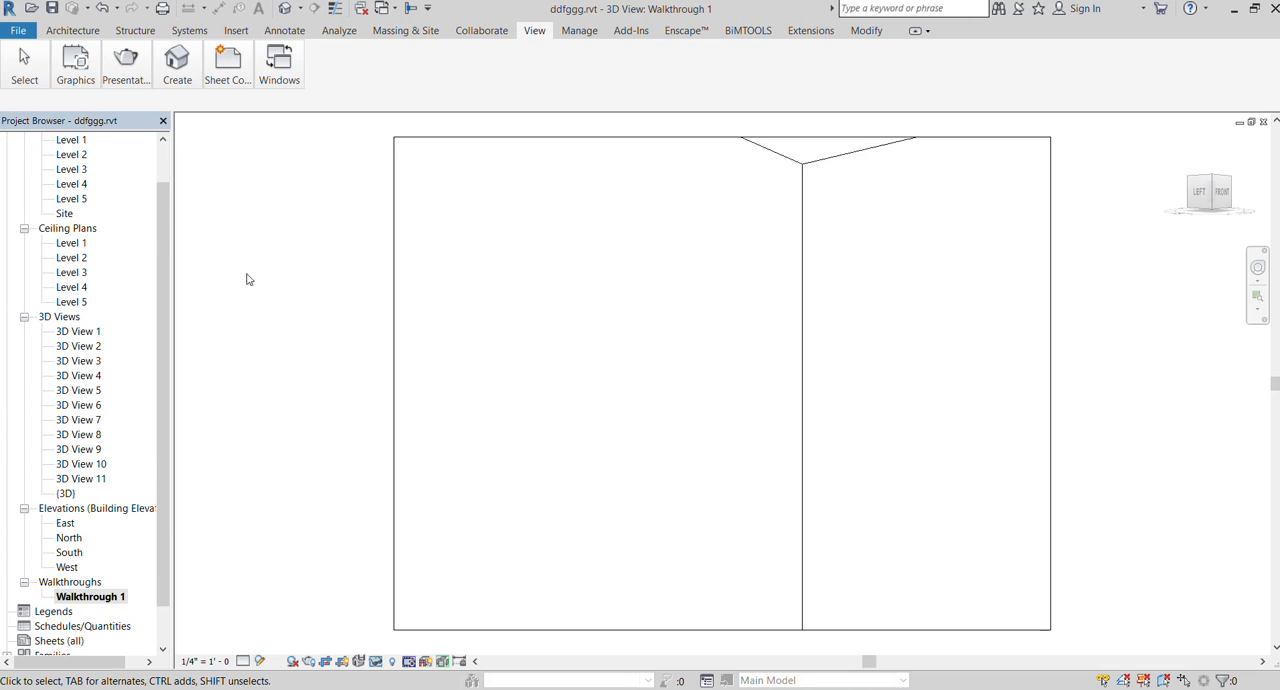
click(394, 277)
Nudge the selected walkthrough path slightly in the Level 1 floor plan and deselect it
double_click(73, 141)
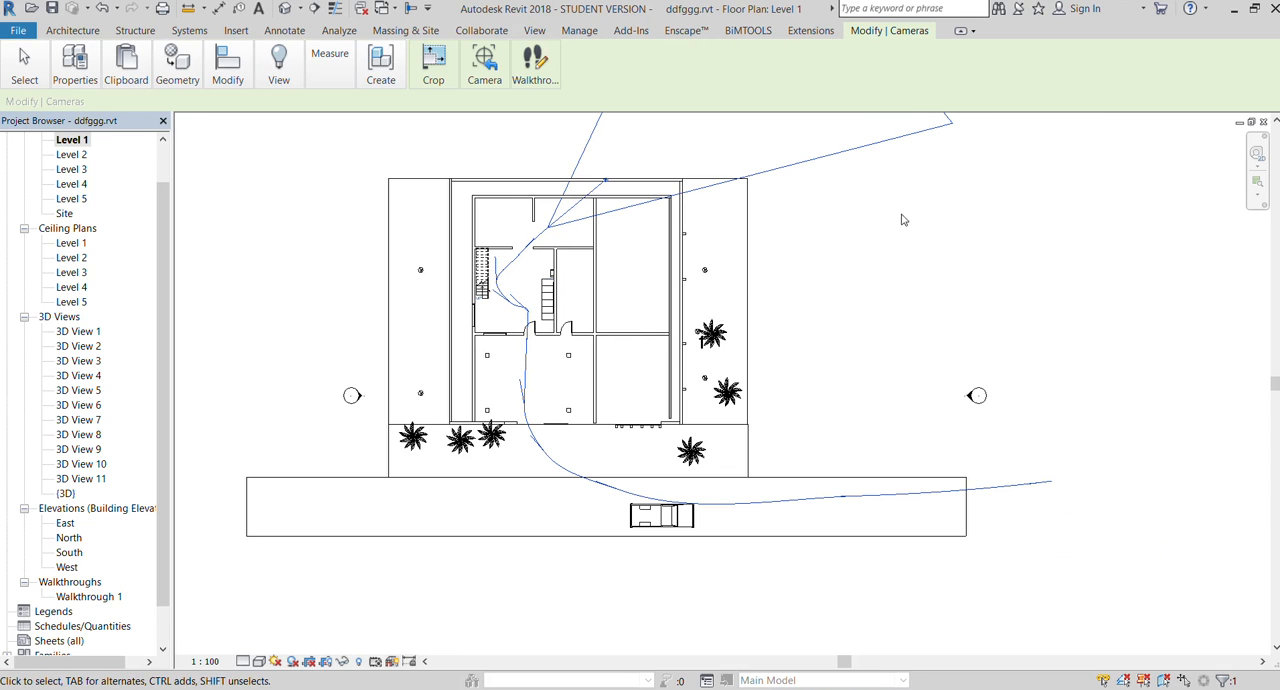
mouse_move(553, 234)
mouse_down()
mouse_move(495, 272)
mouse_move(554, 214)
mouse_move(553, 231)
mouse_up()
click(938, 236)
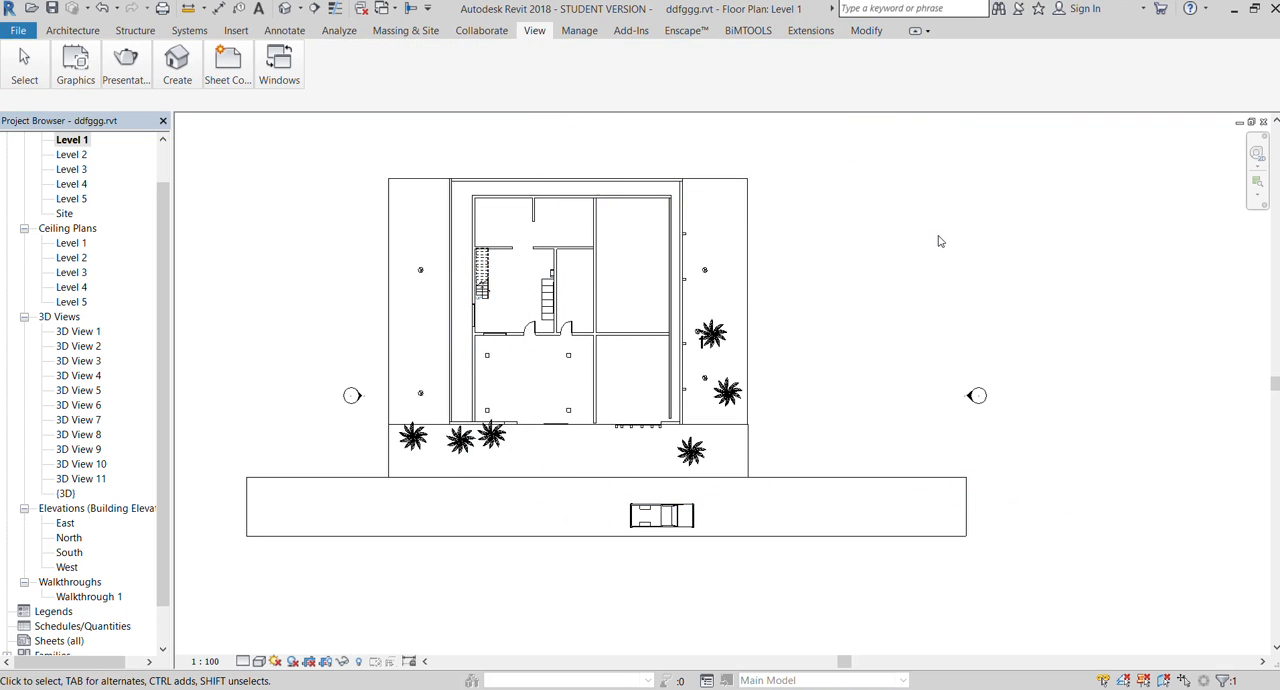
Check the Walkthrough 1 view again with its frame selected, and readjust the path's position slightly in the Level 1 plan
double_click(78, 597)
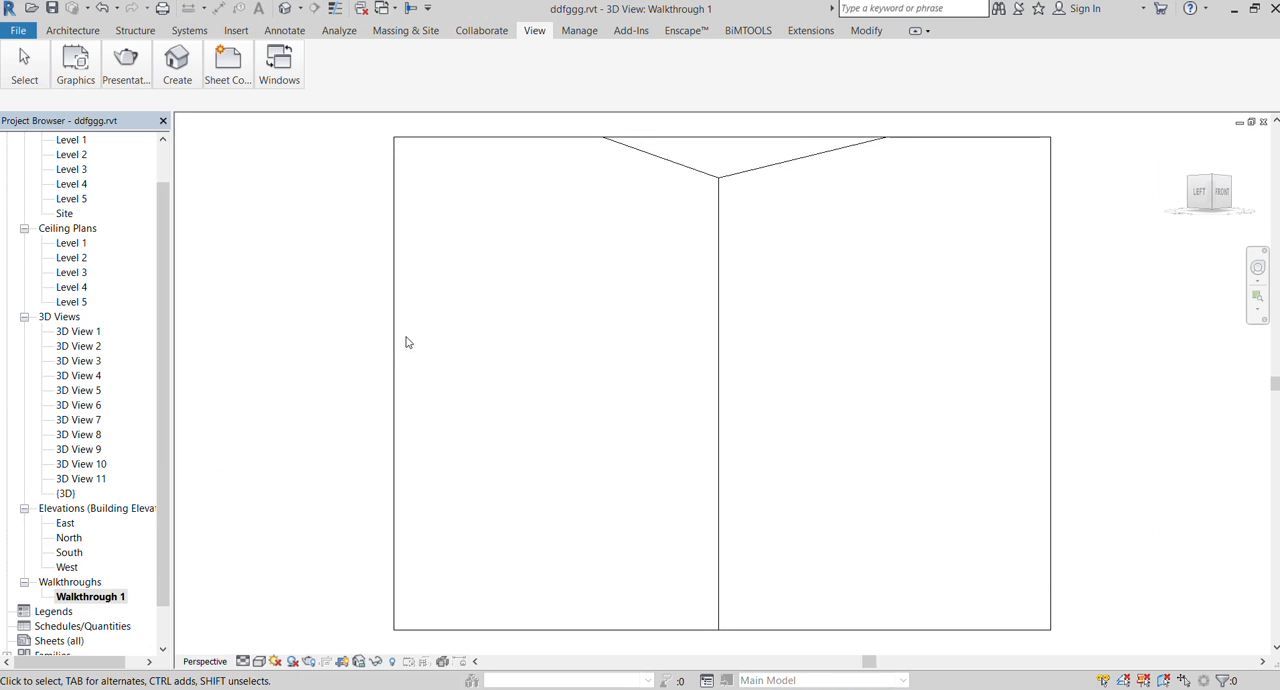
click(394, 343)
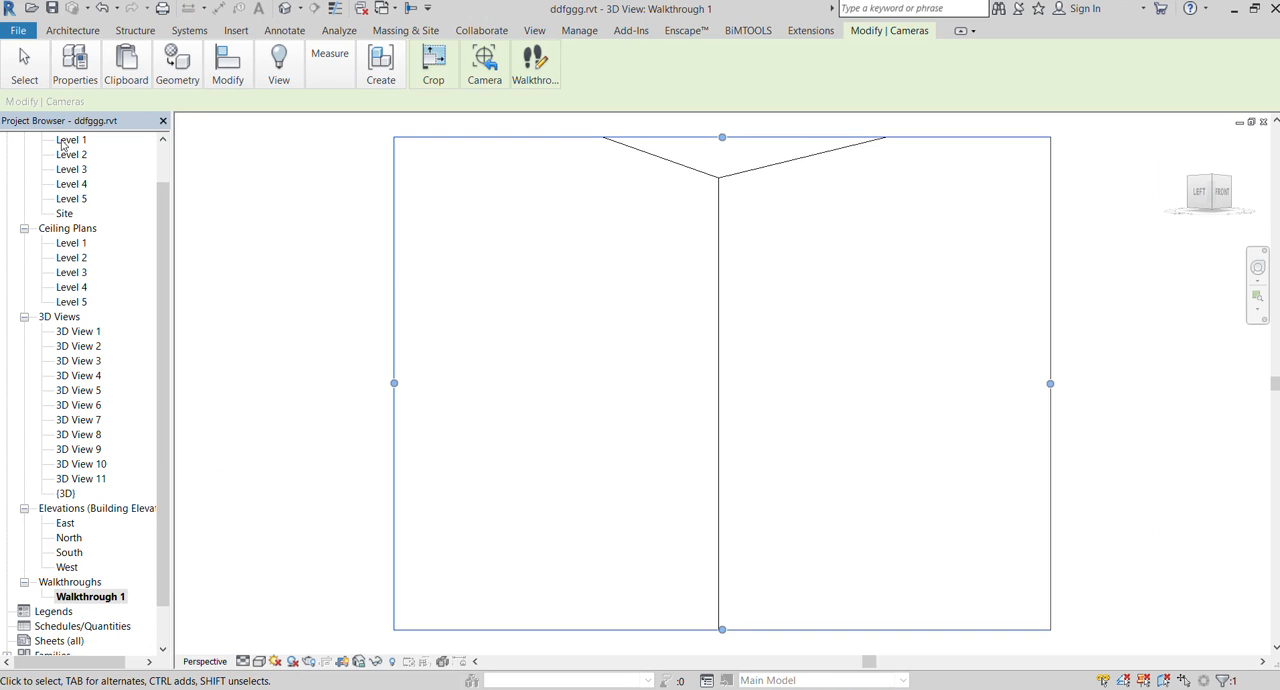
double_click(64, 141)
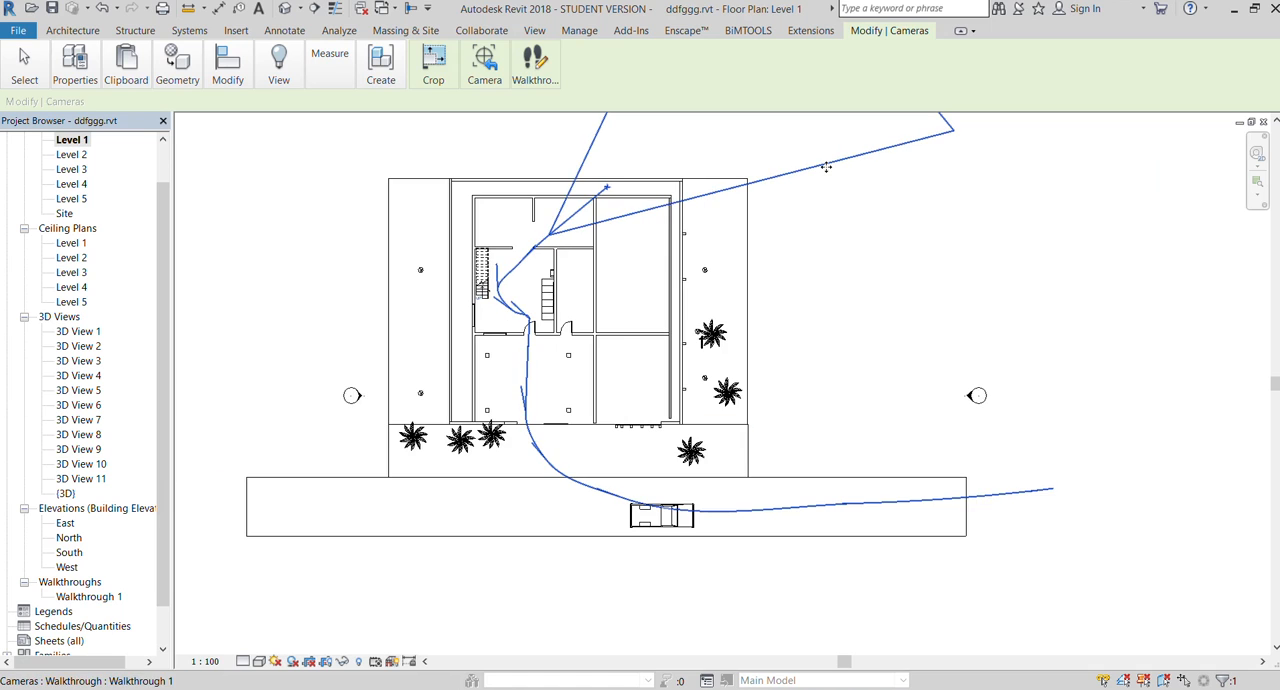
drag(552, 240, 554, 232)
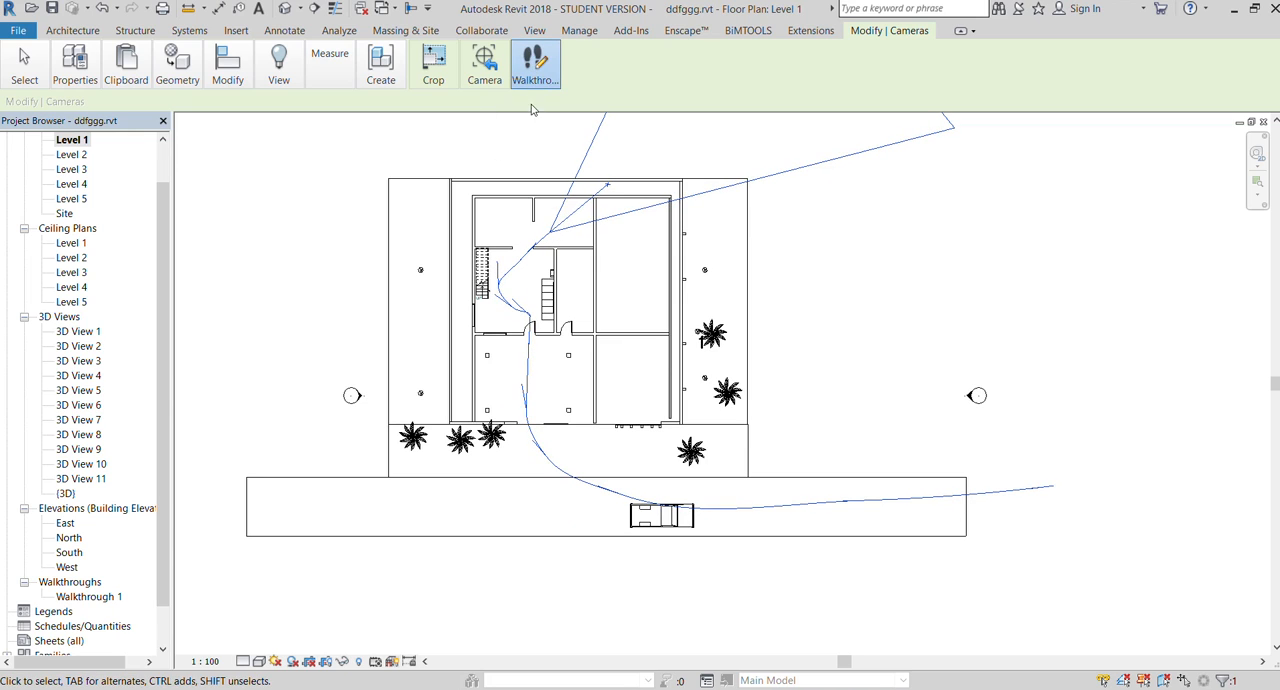
Start editing the walkthrough and move its camera back along the path to the key frame just inside the front opening
click(535, 65)
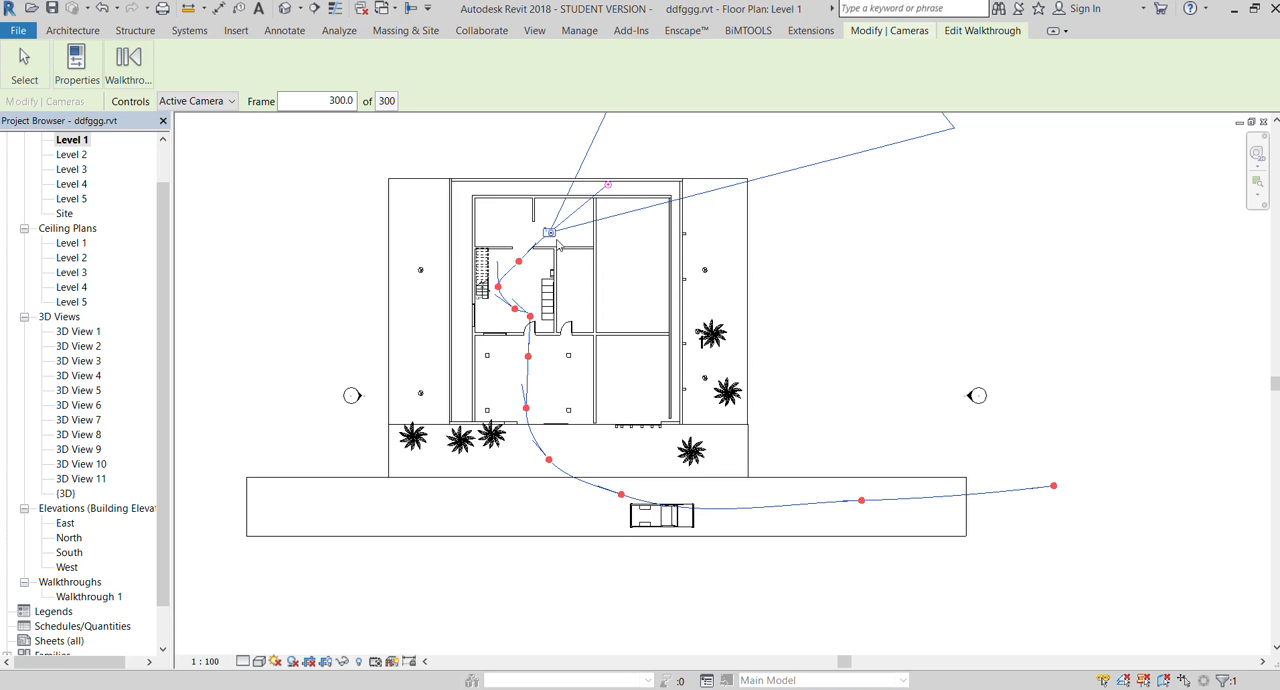
mouse_move(550, 243)
mouse_down()
mouse_move(495, 293)
mouse_move(535, 355)
mouse_move(543, 407)
mouse_up()
drag(553, 453, 1043, 497)
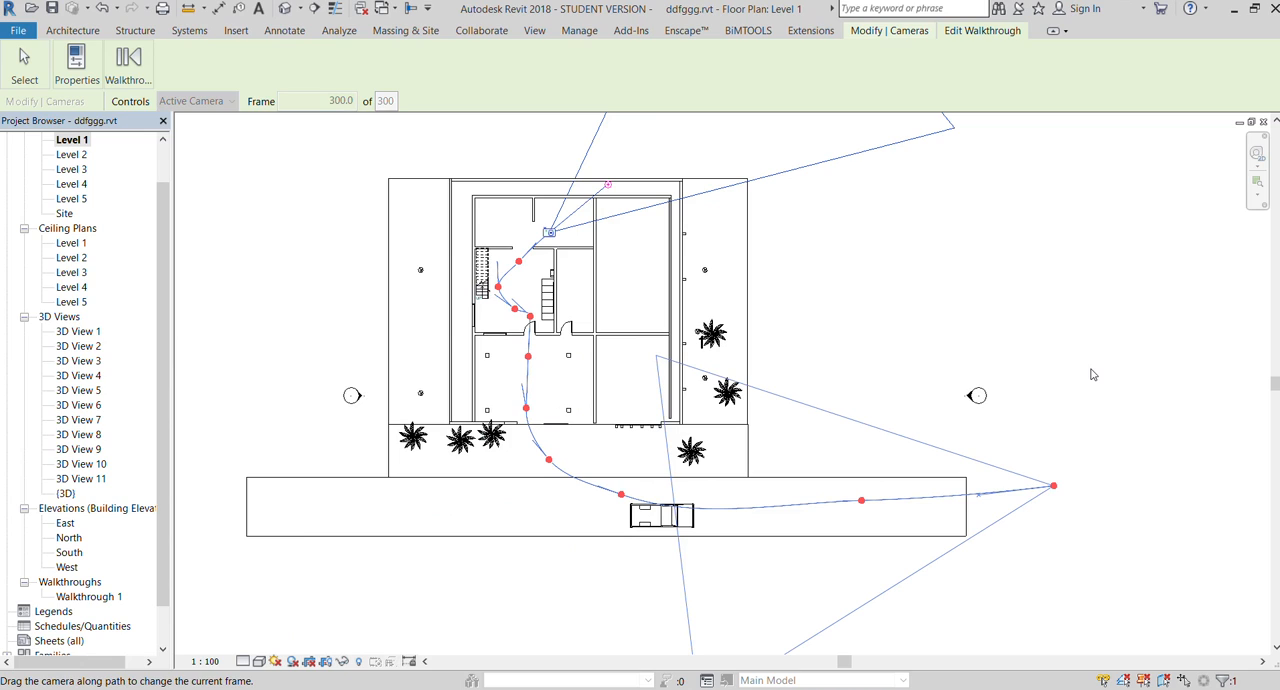
drag(1079, 421, 731, 402)
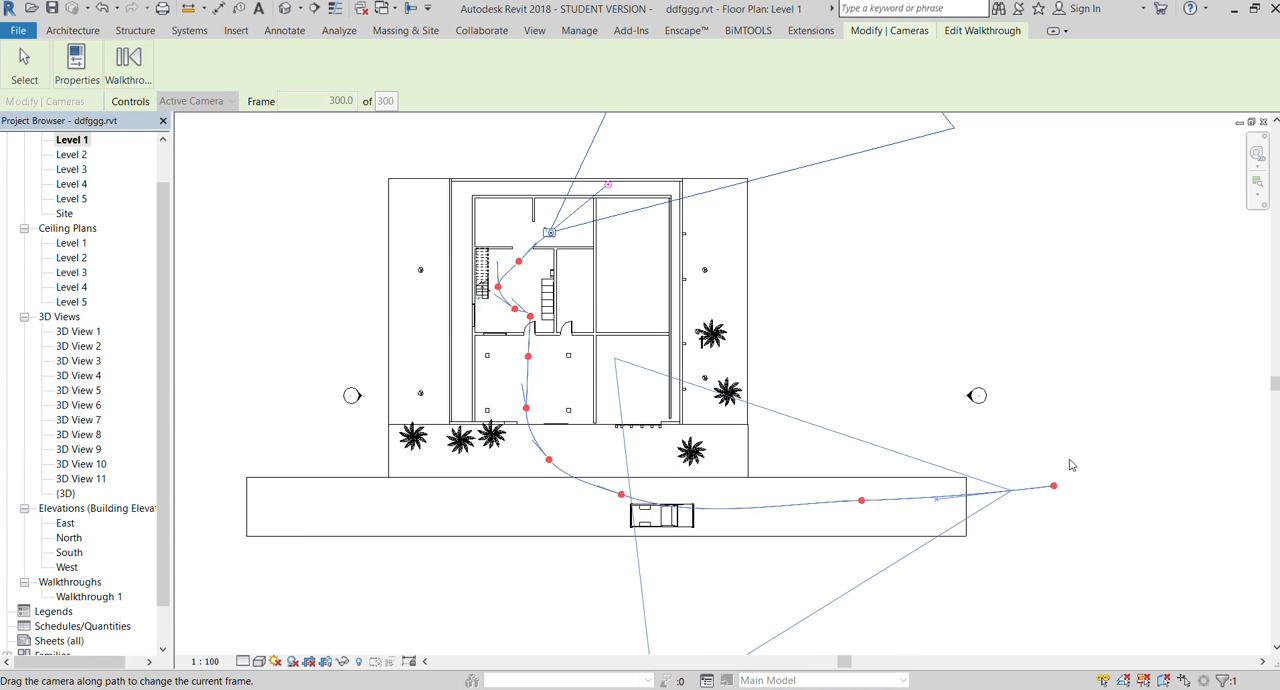
drag(1012, 491, 1062, 489)
drag(559, 225, 545, 229)
drag(498, 274, 524, 412)
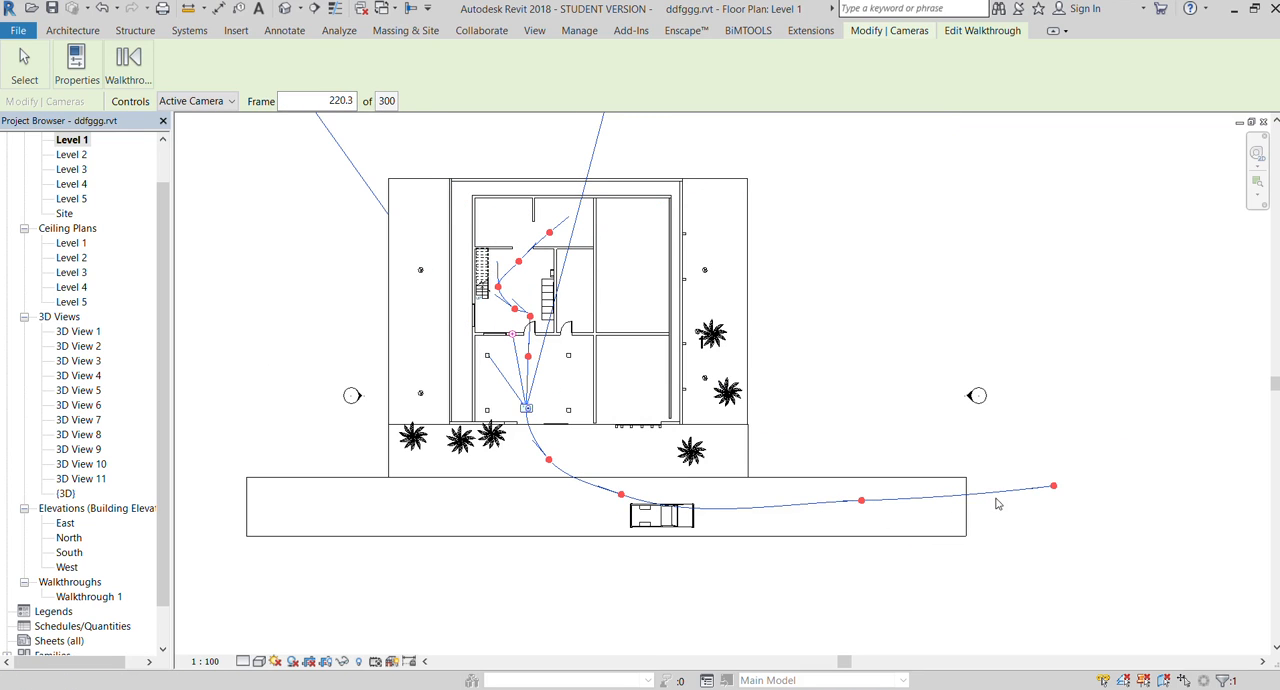
Move the walkthrough camera along the road past the truck to the path's starting point at frame 1
drag(526, 408, 613, 509)
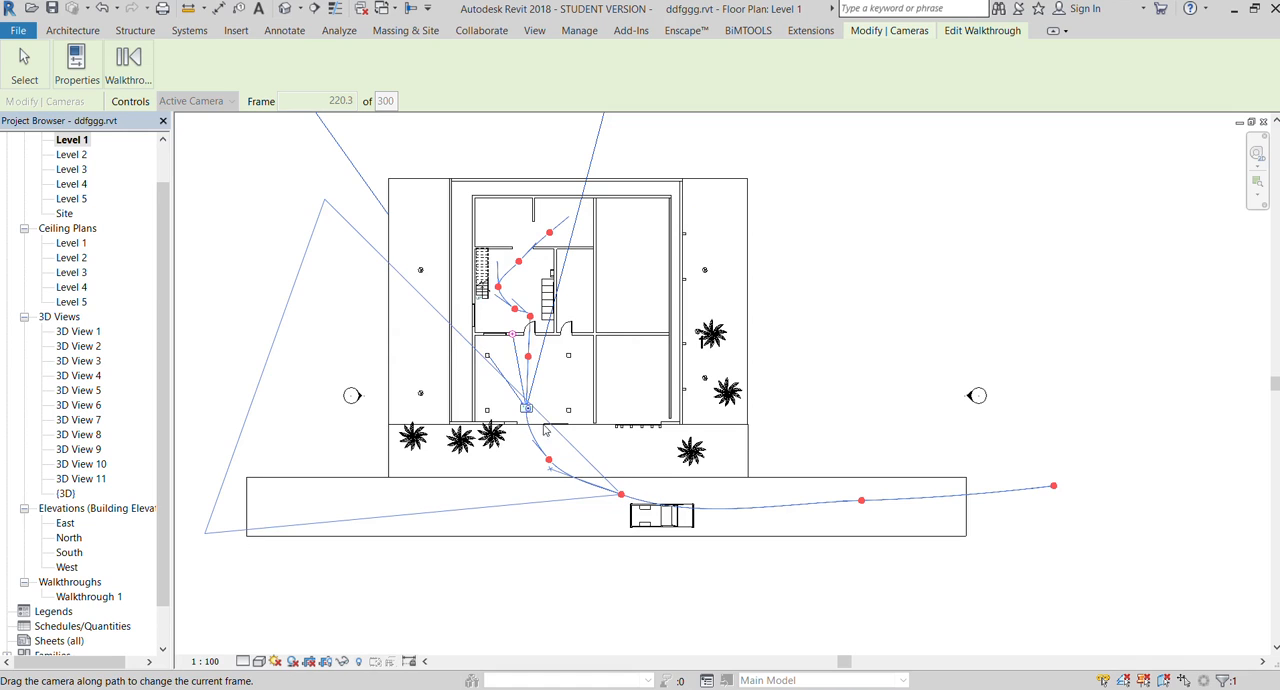
drag(526, 410, 946, 503)
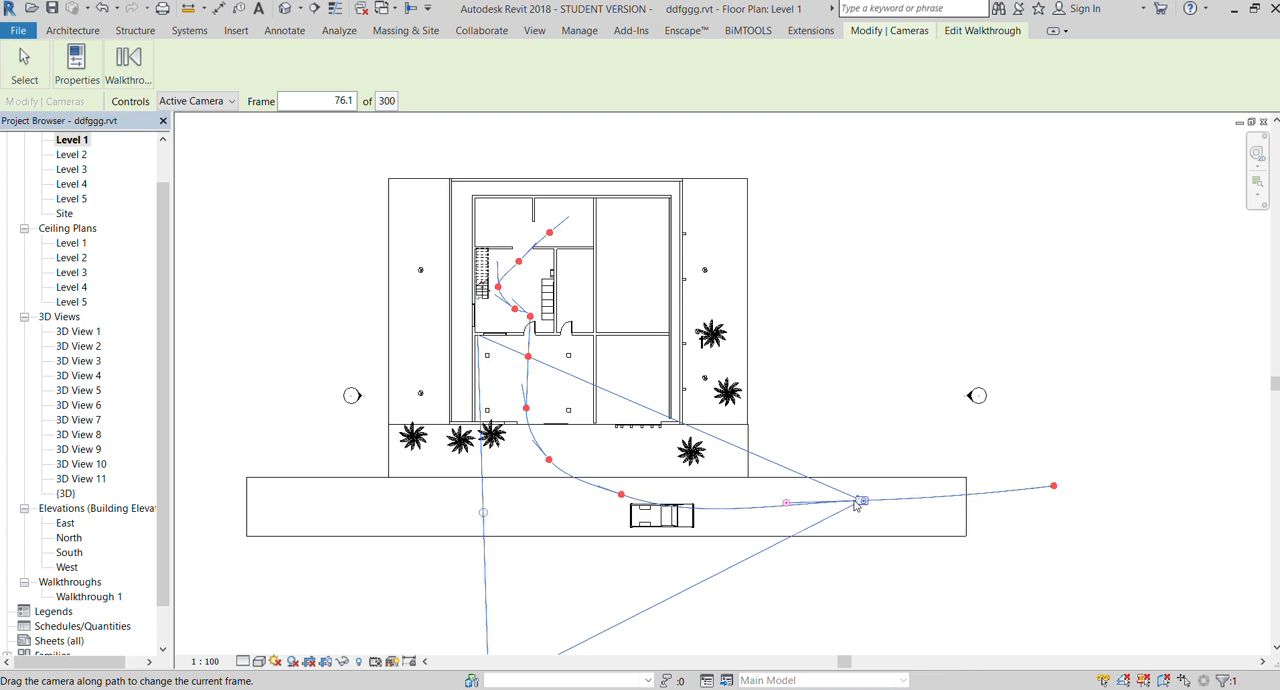
drag(1067, 497, 1150, 538)
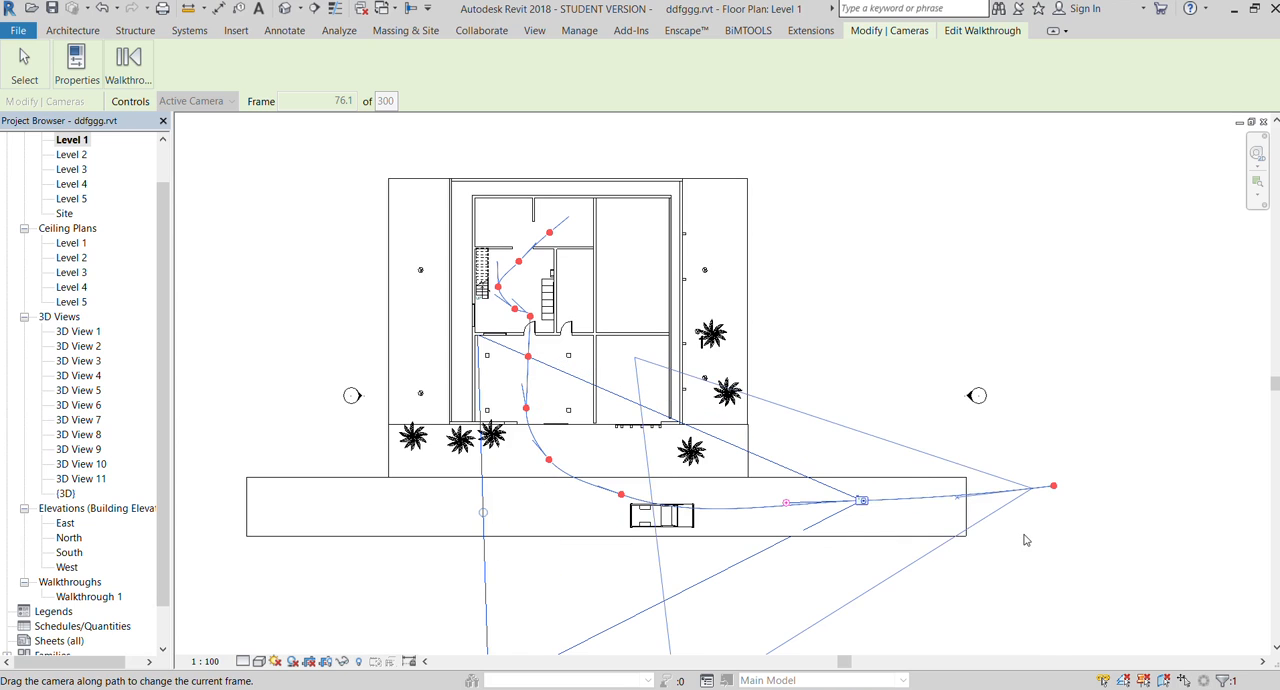
scroll(970, 434, down, 2)
scroll(1010, 495, up, 3)
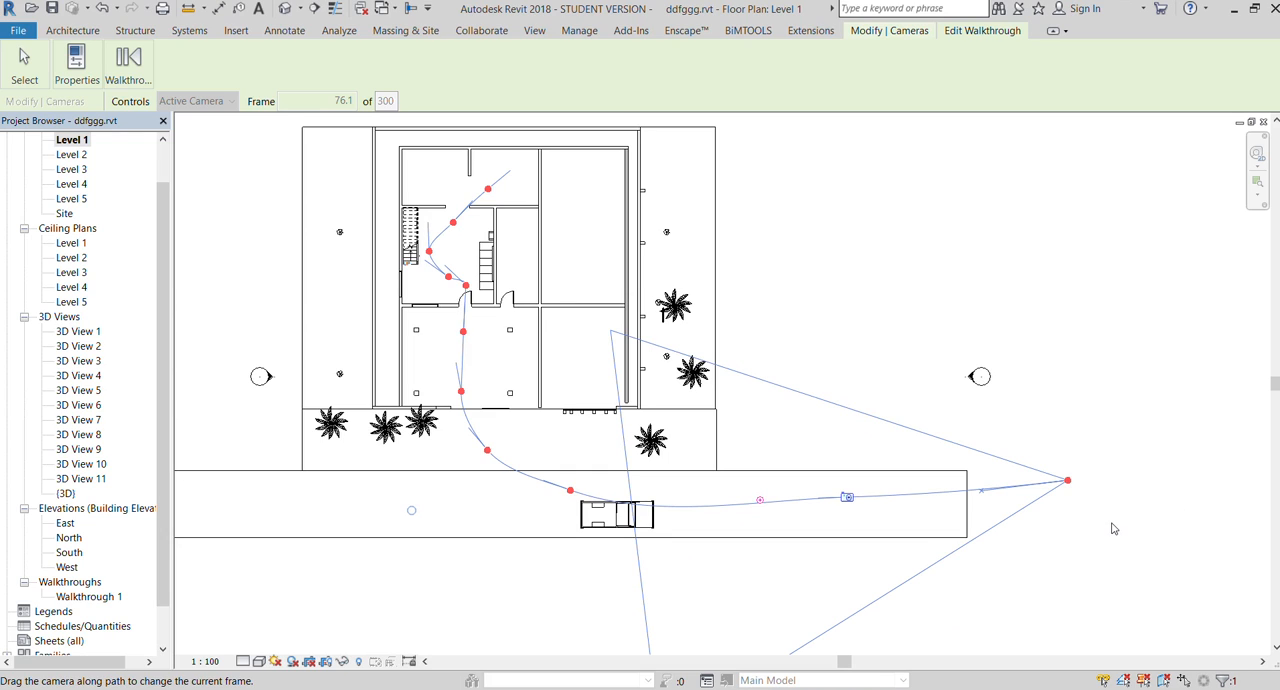
drag(1112, 523, 1112, 523)
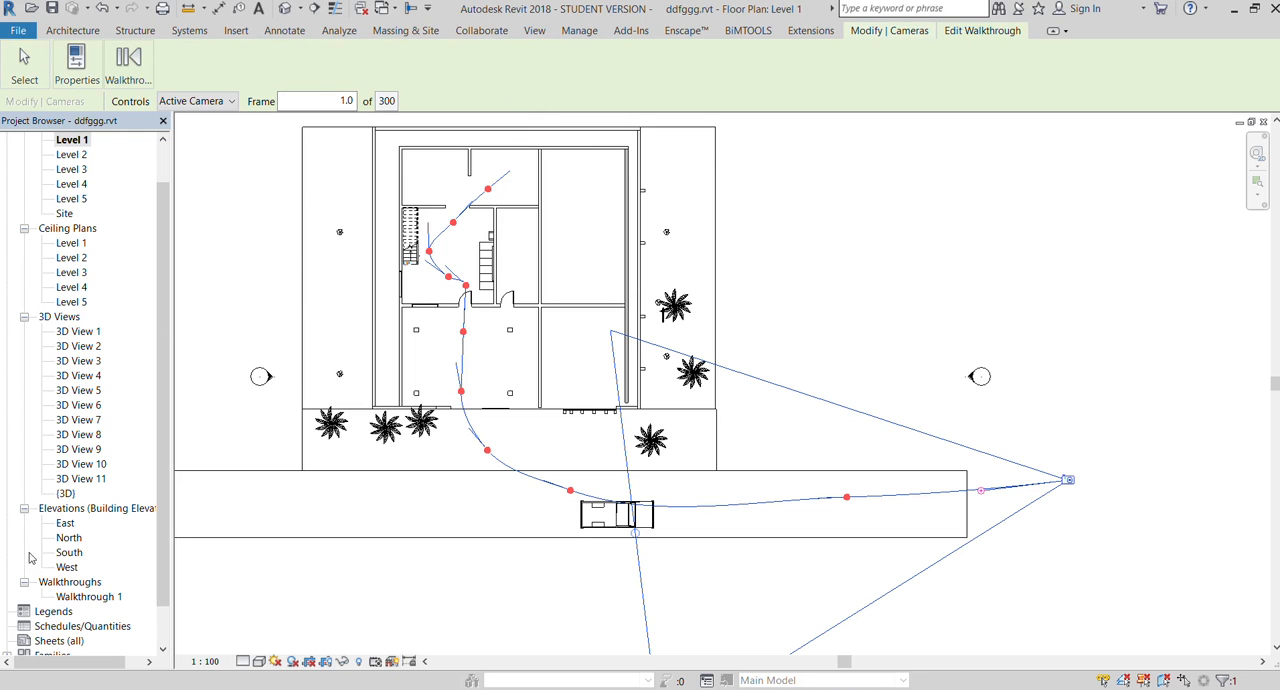
Open the Walkthrough 1 camera view and display it with coloured surfaces
double_click(62, 597)
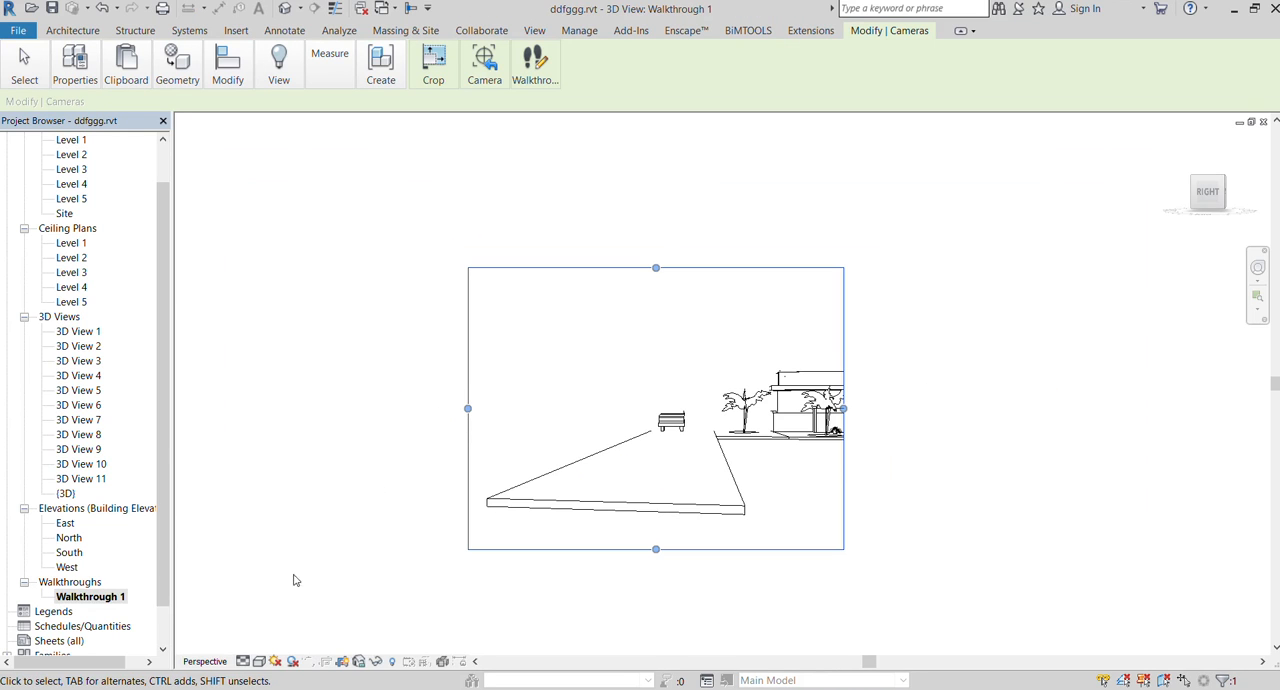
click(267, 635)
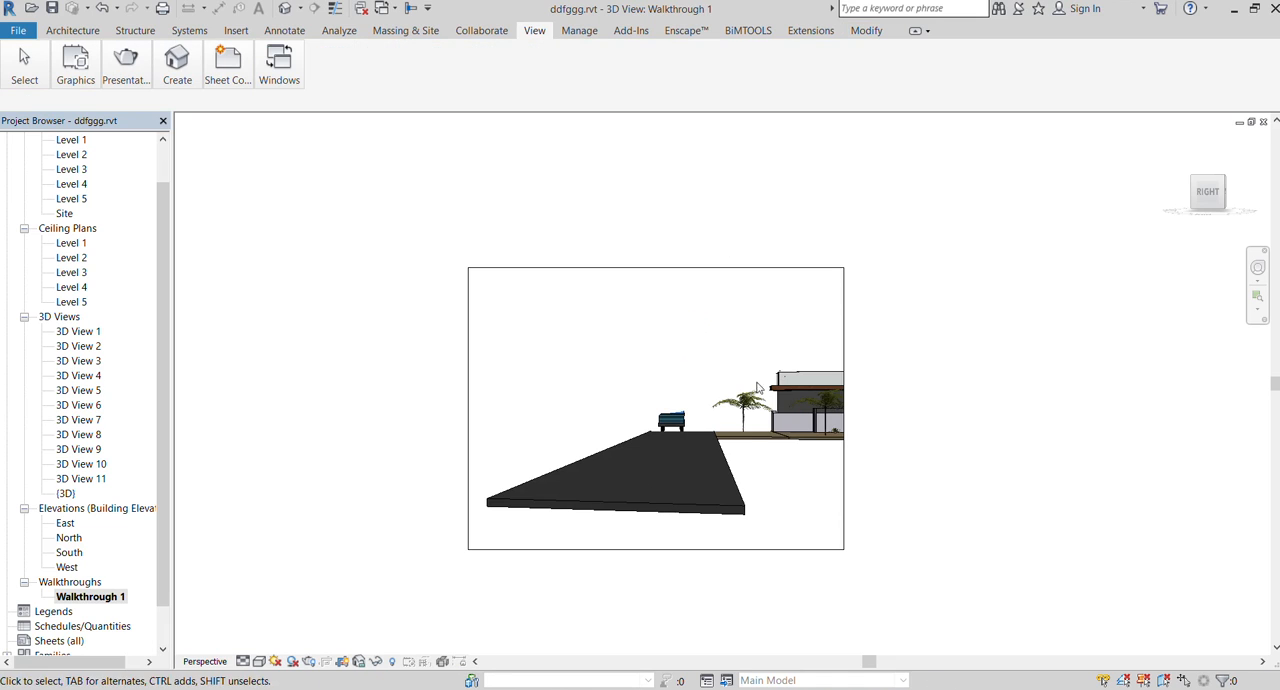
Enlarge the walkthrough view's crop frame on all four sides so it takes in the whole house and road
drag(843, 376, 1105, 437)
scroll(895, 437, down, 1)
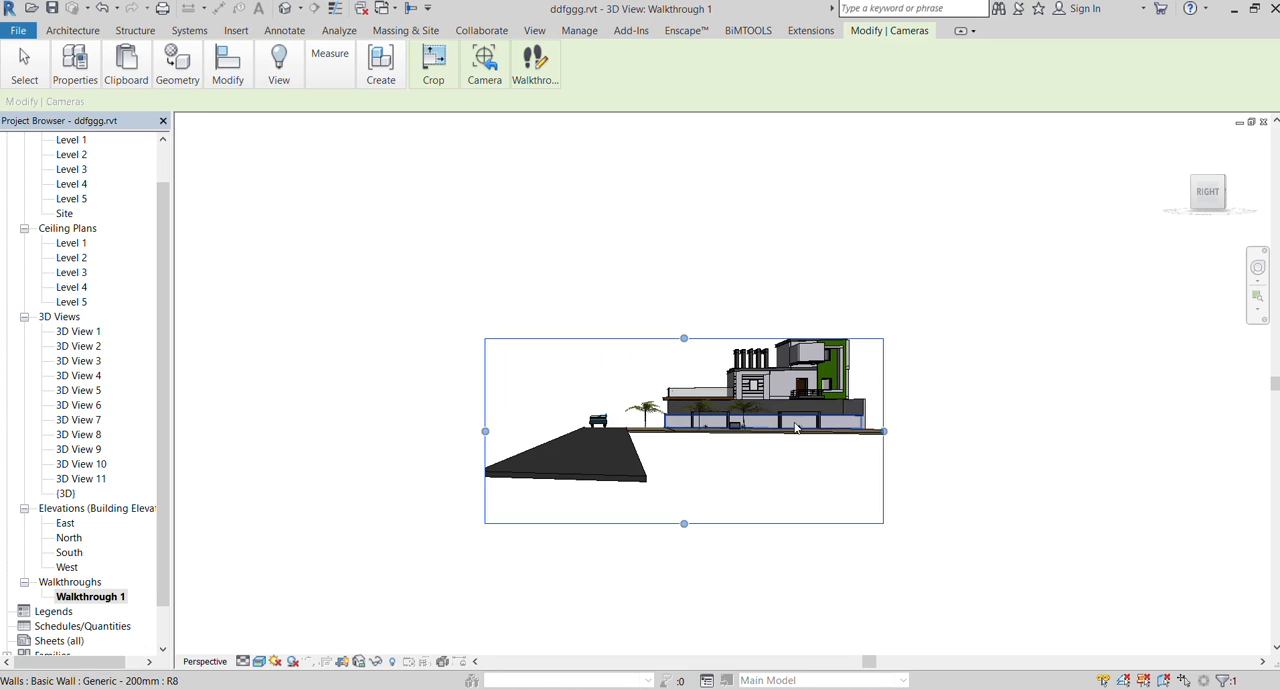
scroll(710, 338, up, 1)
drag(623, 296, 585, 127)
drag(624, 580, 625, 639)
drag(320, 382, 250, 382)
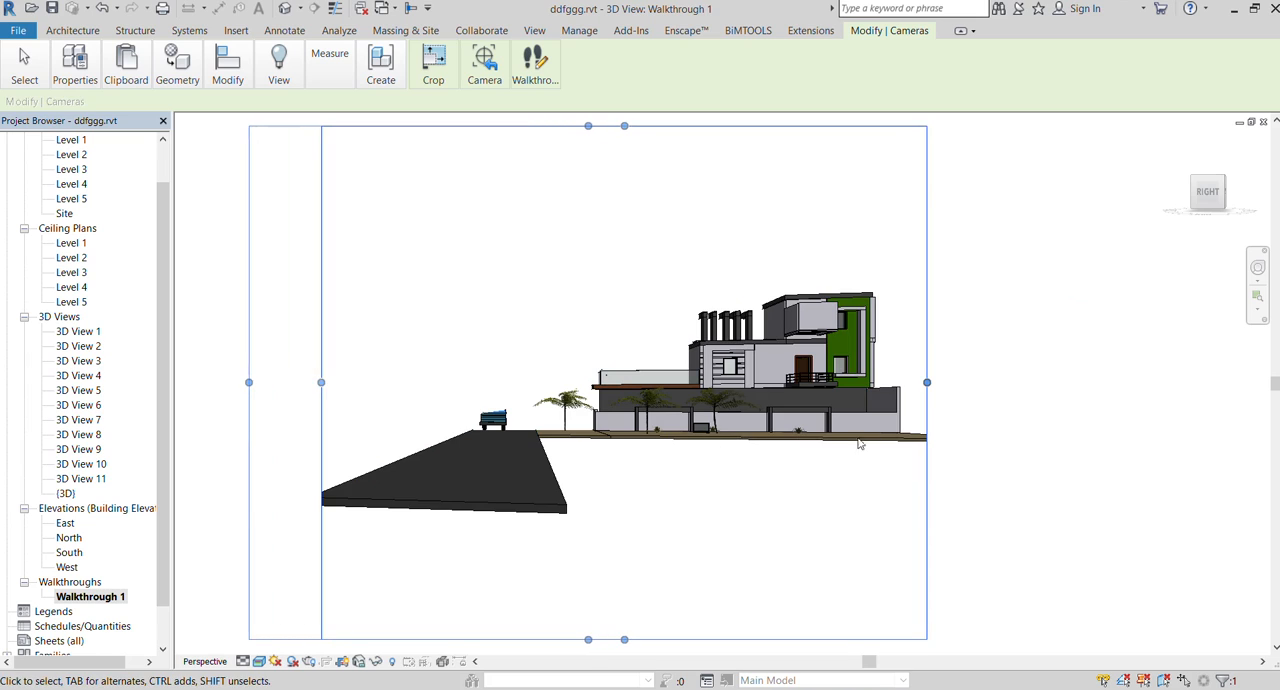
drag(930, 382, 1194, 382)
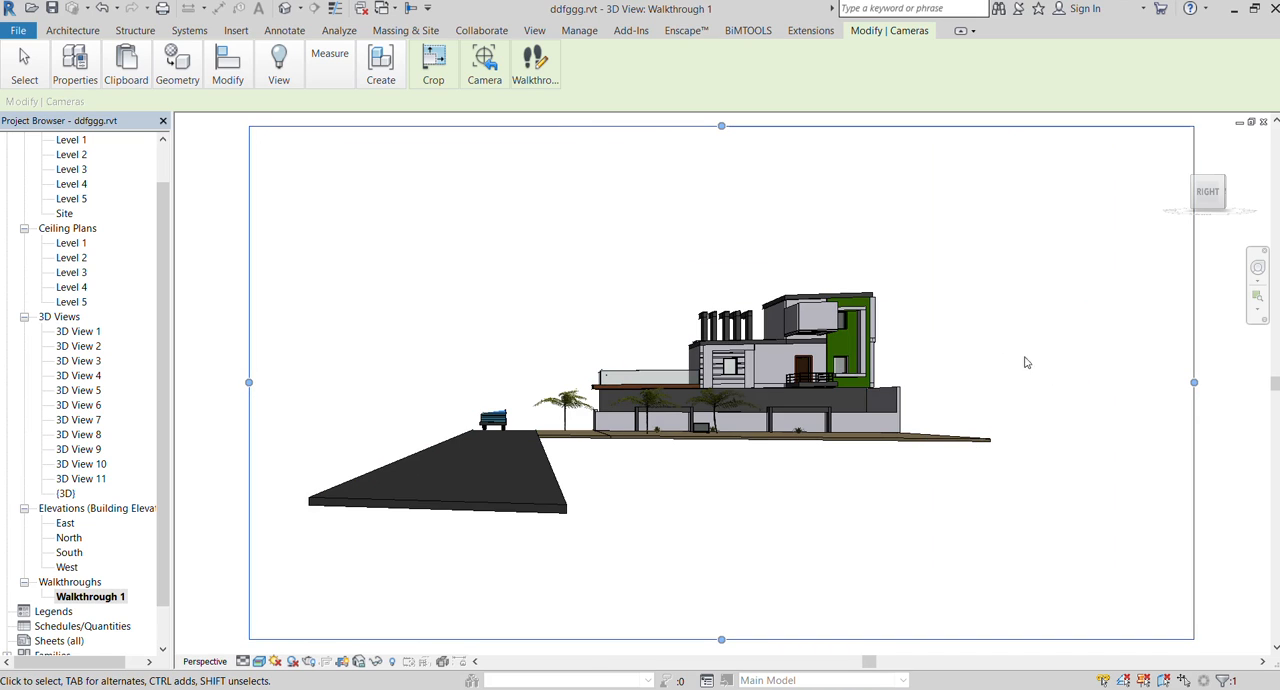
Play the walkthrough from frame 1 to review the camera's movement along the road toward the house
click(538, 70)
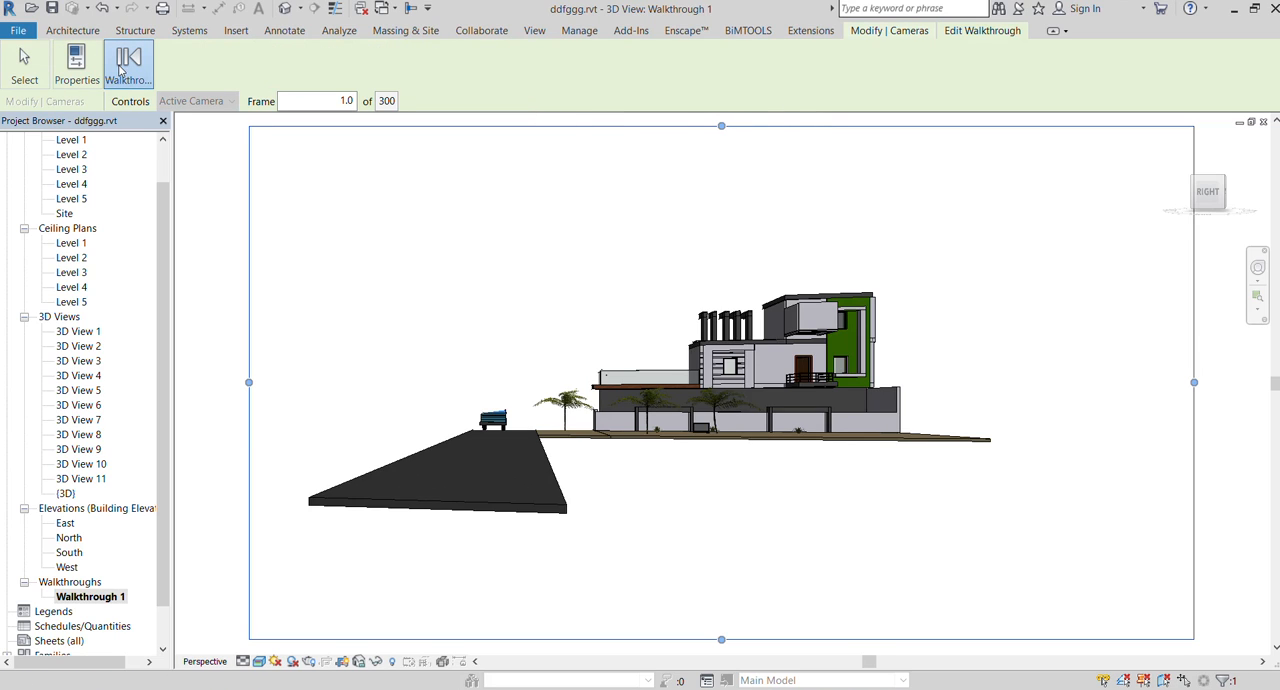
click(290, 123)
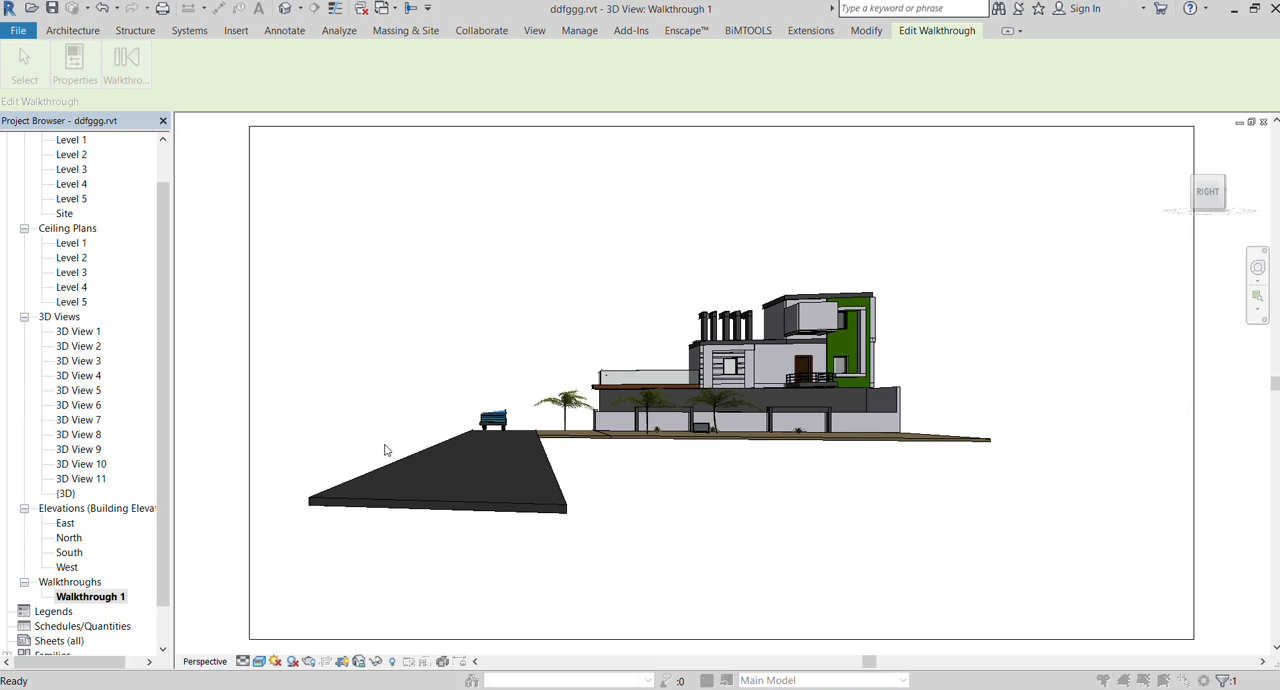
click(716, 500)
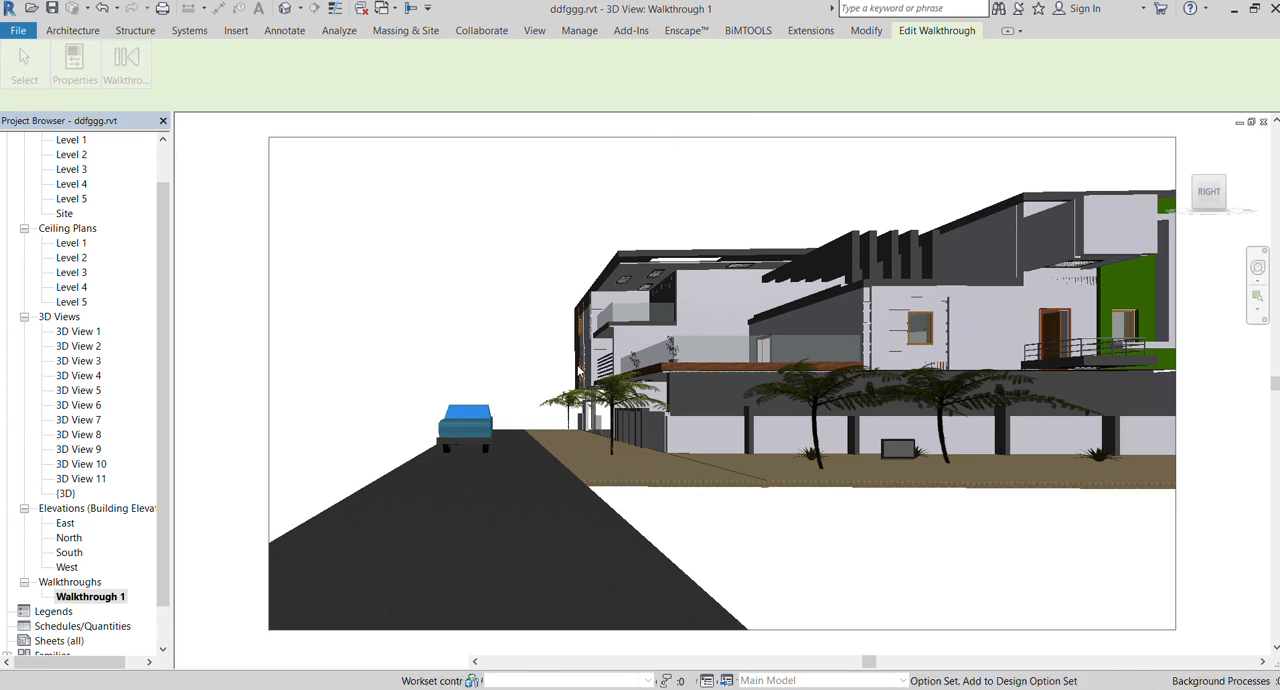
click(240, 142)
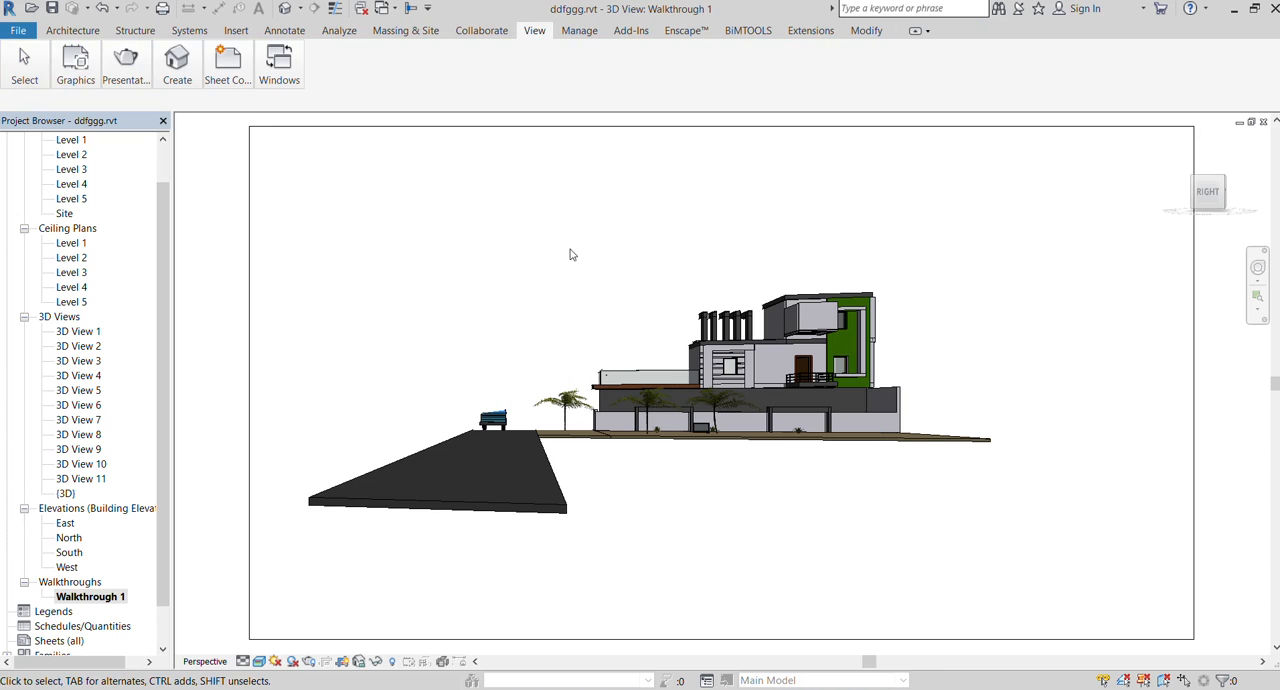
click(72, 30)
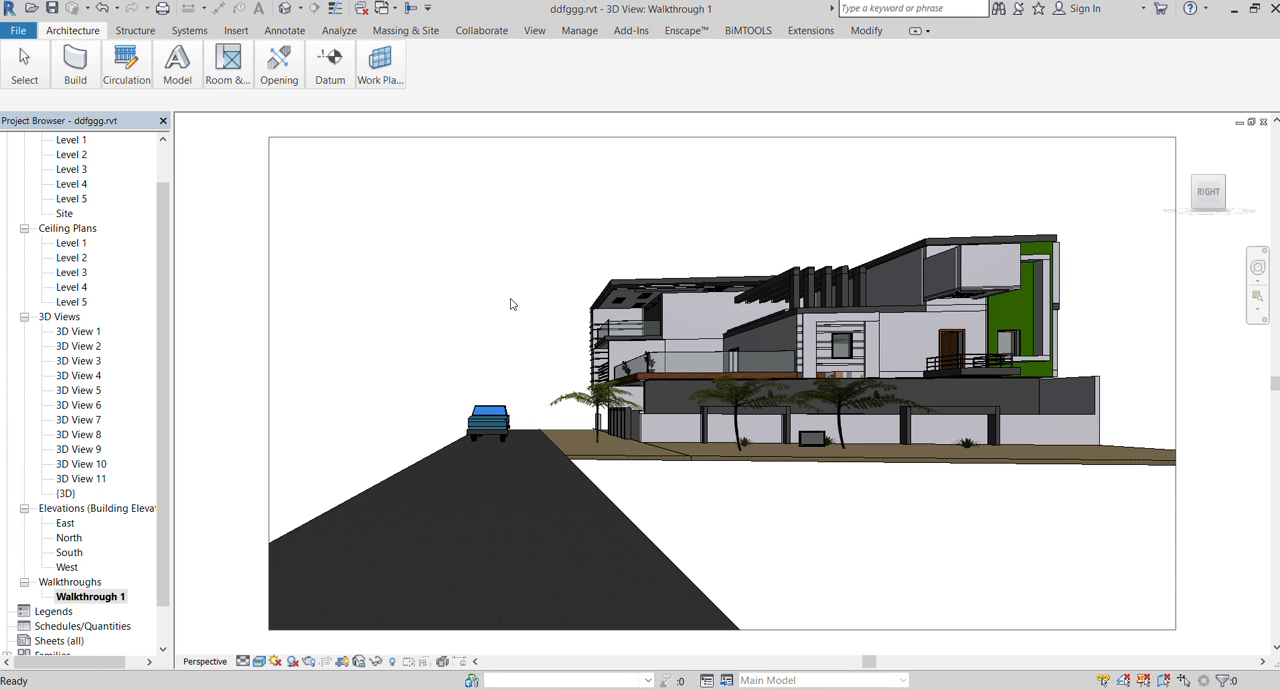
Open the default {3D} view and reset its temporary hide/isolate
scroll(452, 296, down, 2)
scroll(565, 297, up, 2)
scroll(565, 297, up, 1)
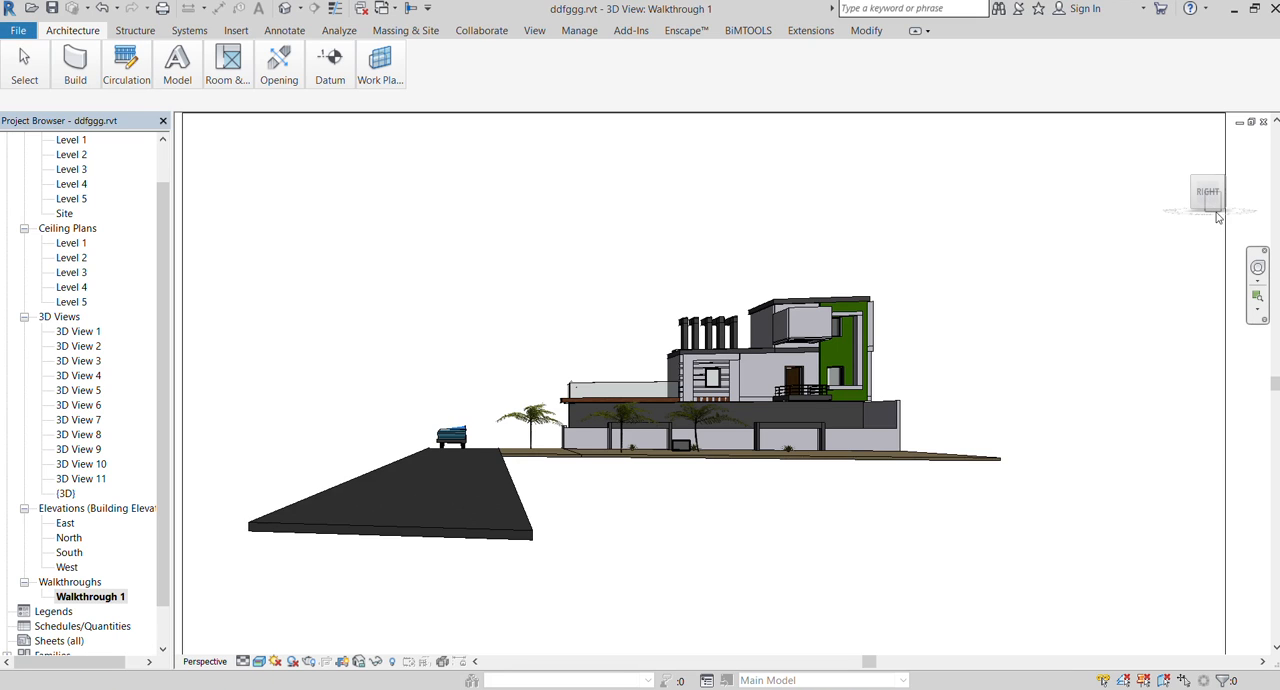
scroll(65, 214, up, 1)
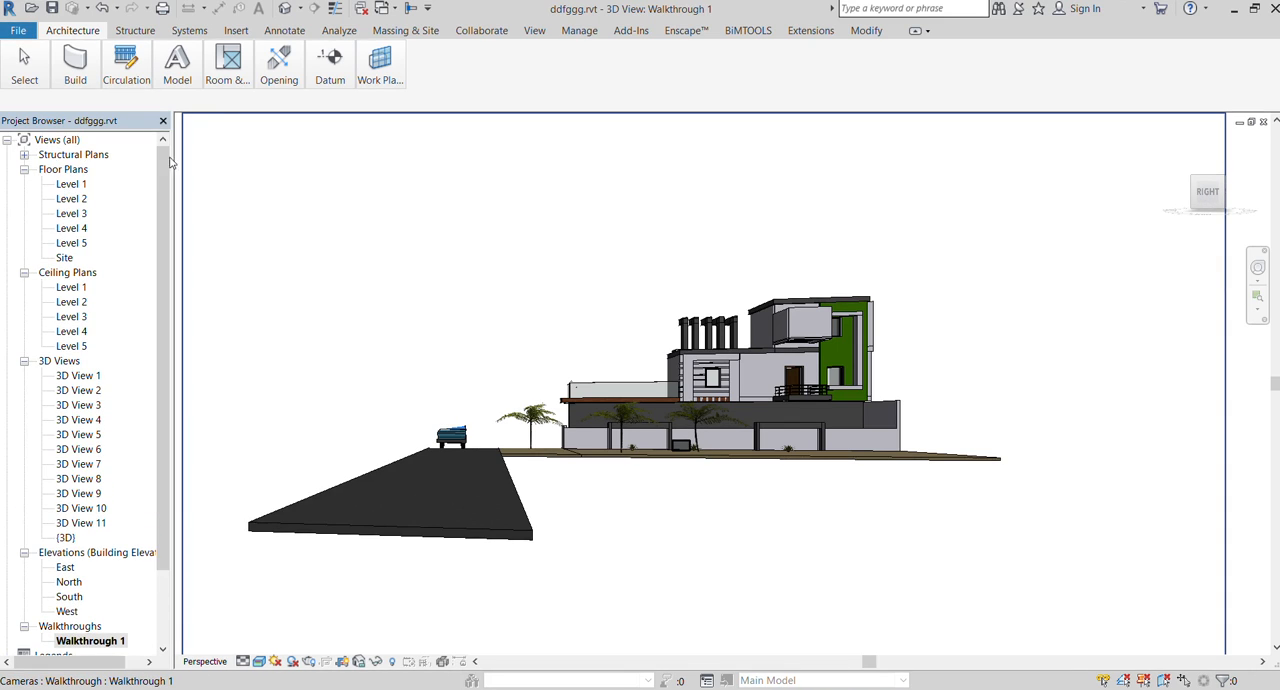
double_click(66, 538)
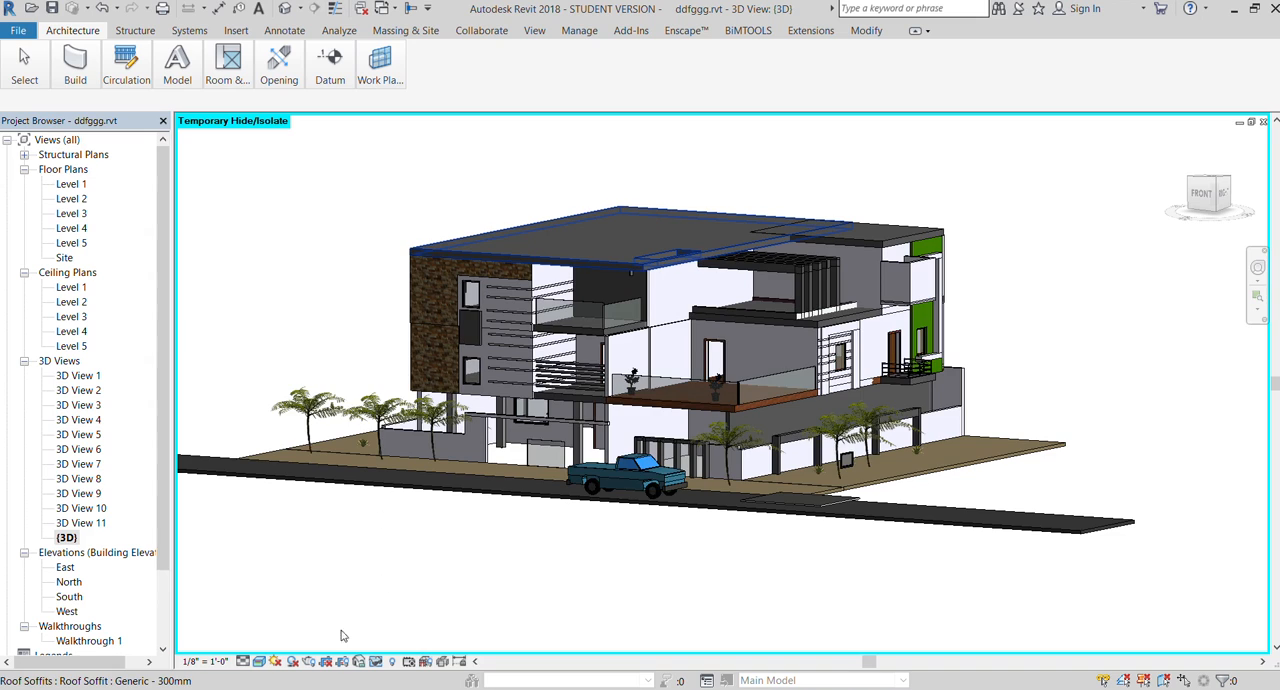
click(372, 660)
click(376, 640)
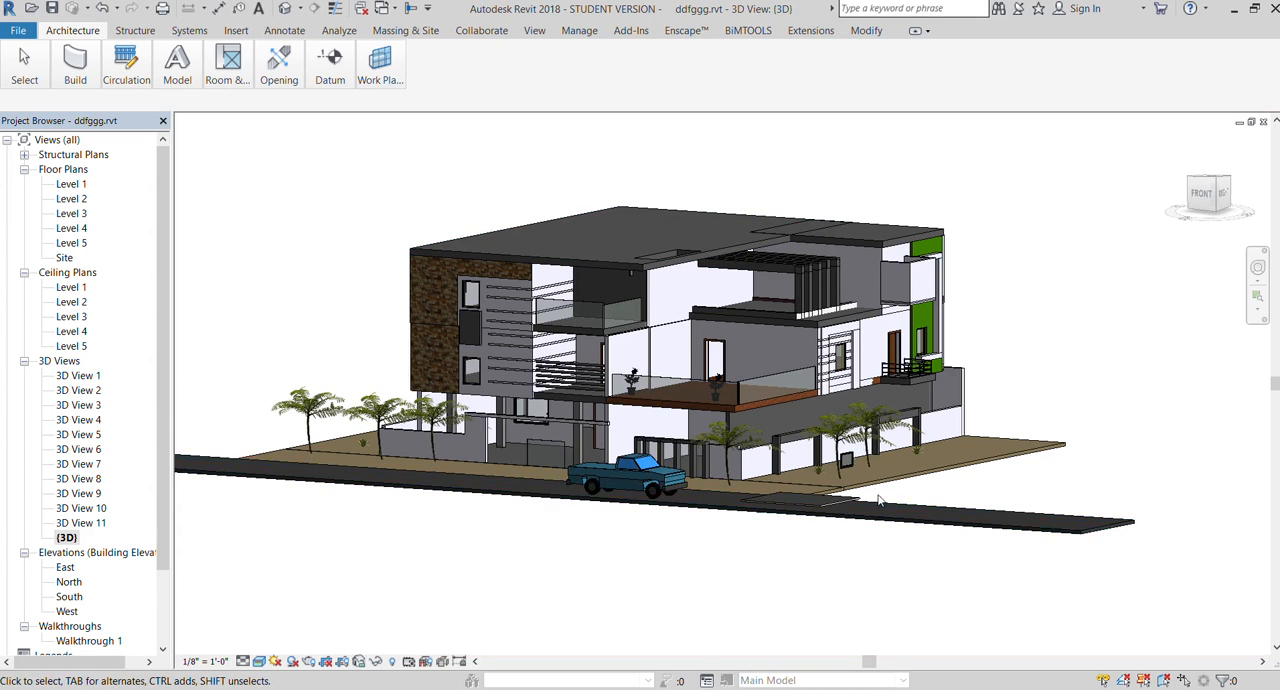
Examine the house exterior, terrace, boundary wall and road in the {3D} view
scroll(790, 449, up, 2)
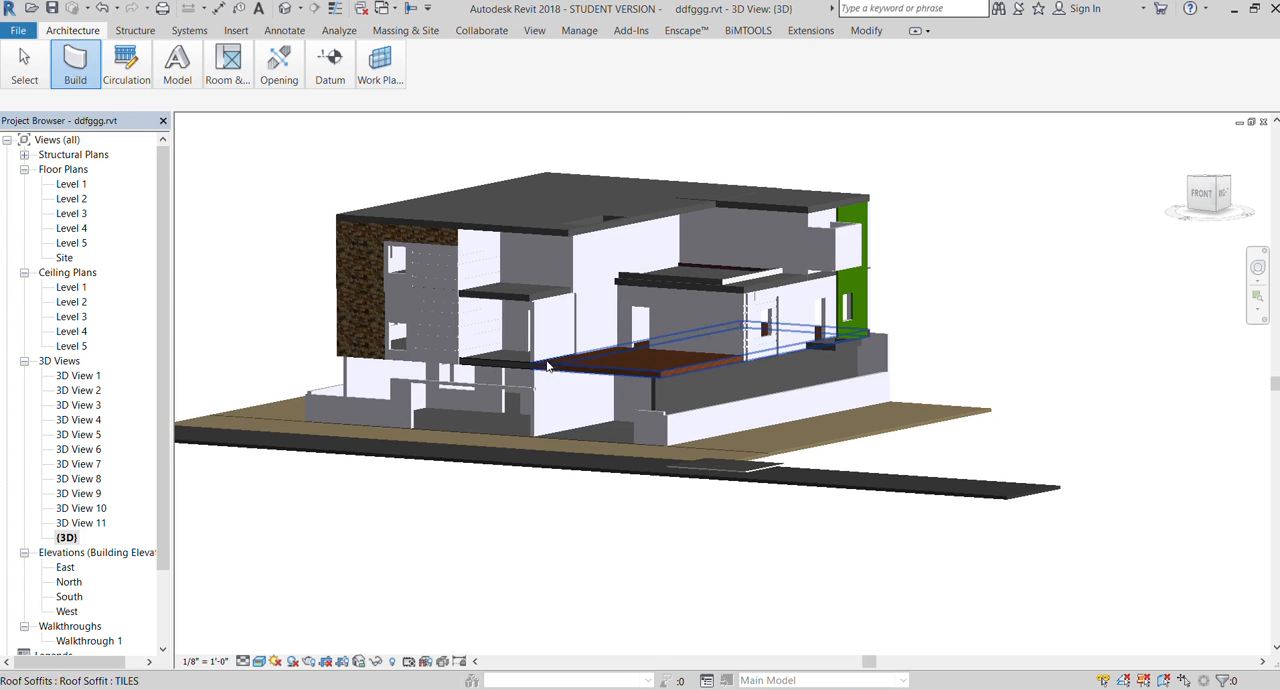
scroll(547, 361, up, 2)
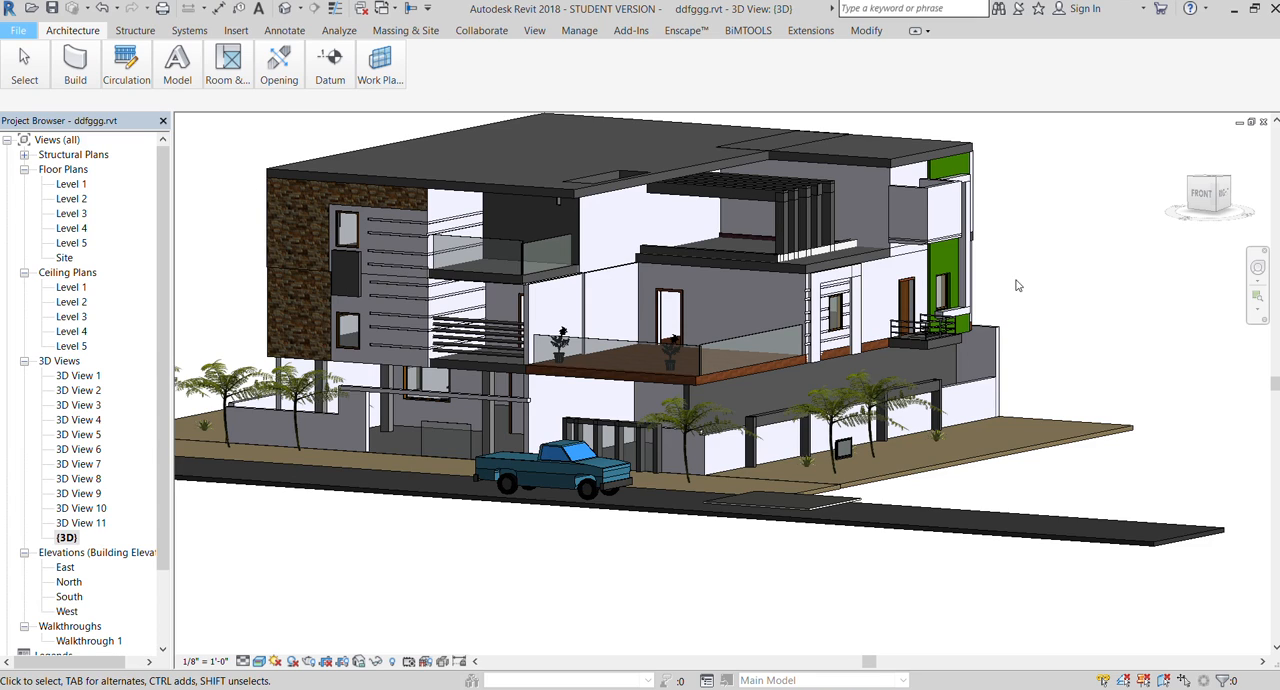
scroll(484, 345, down, 2)
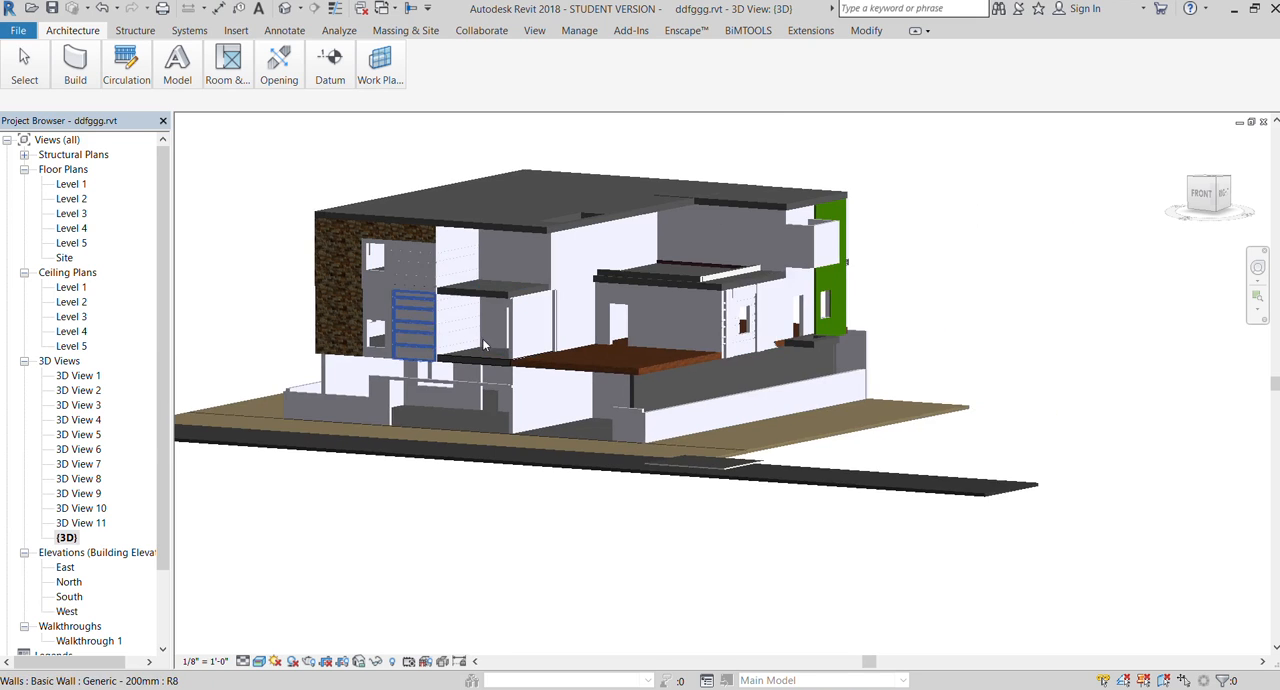
scroll(484, 345, down, 1)
scroll(558, 298, up, 2)
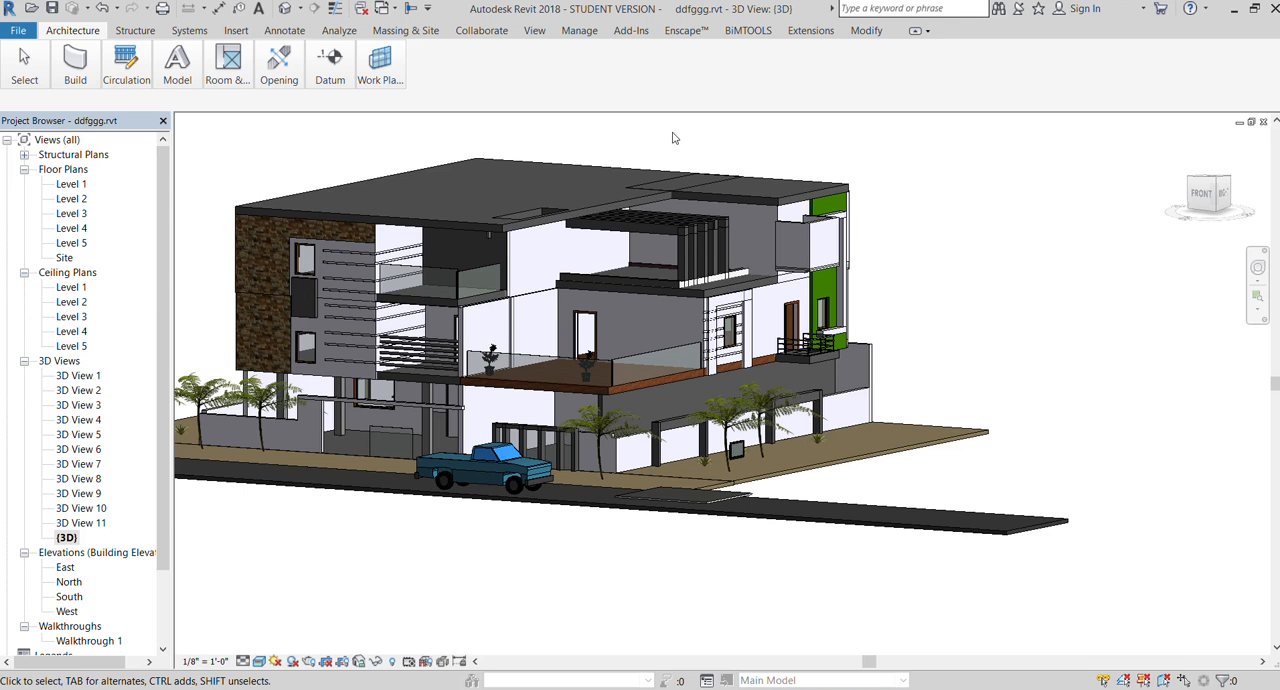
scroll(390, 255, down, 2)
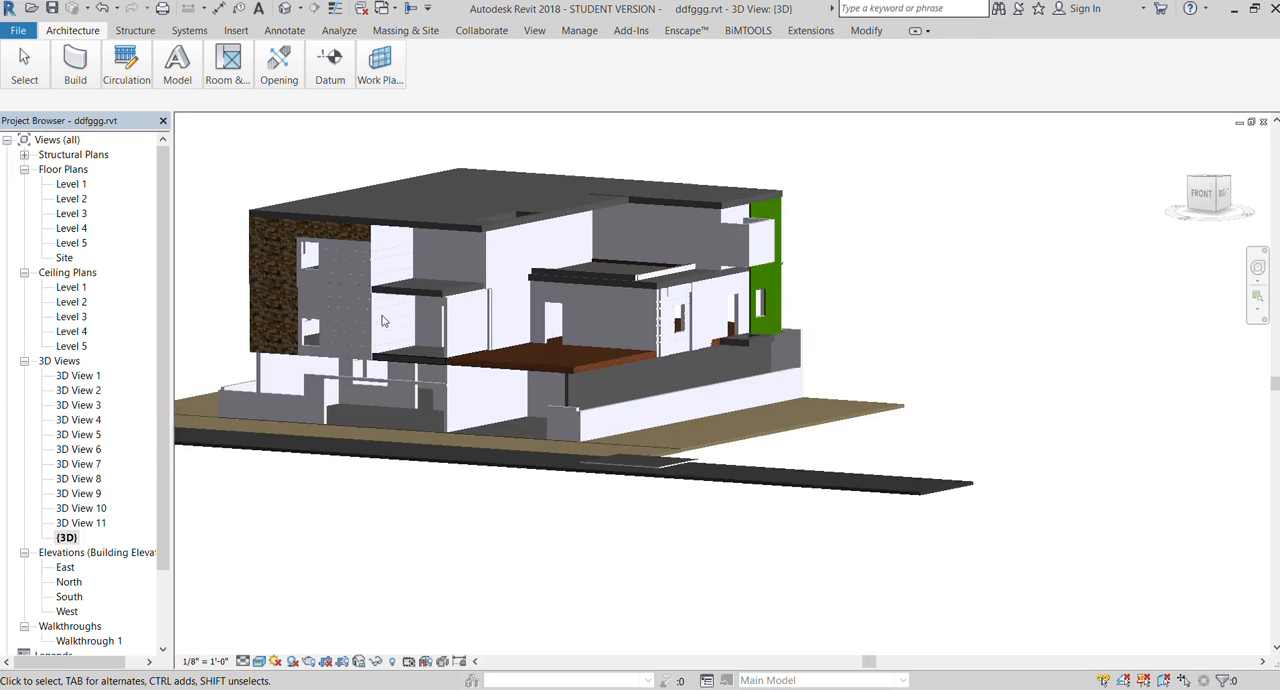
scroll(516, 336, up, 2)
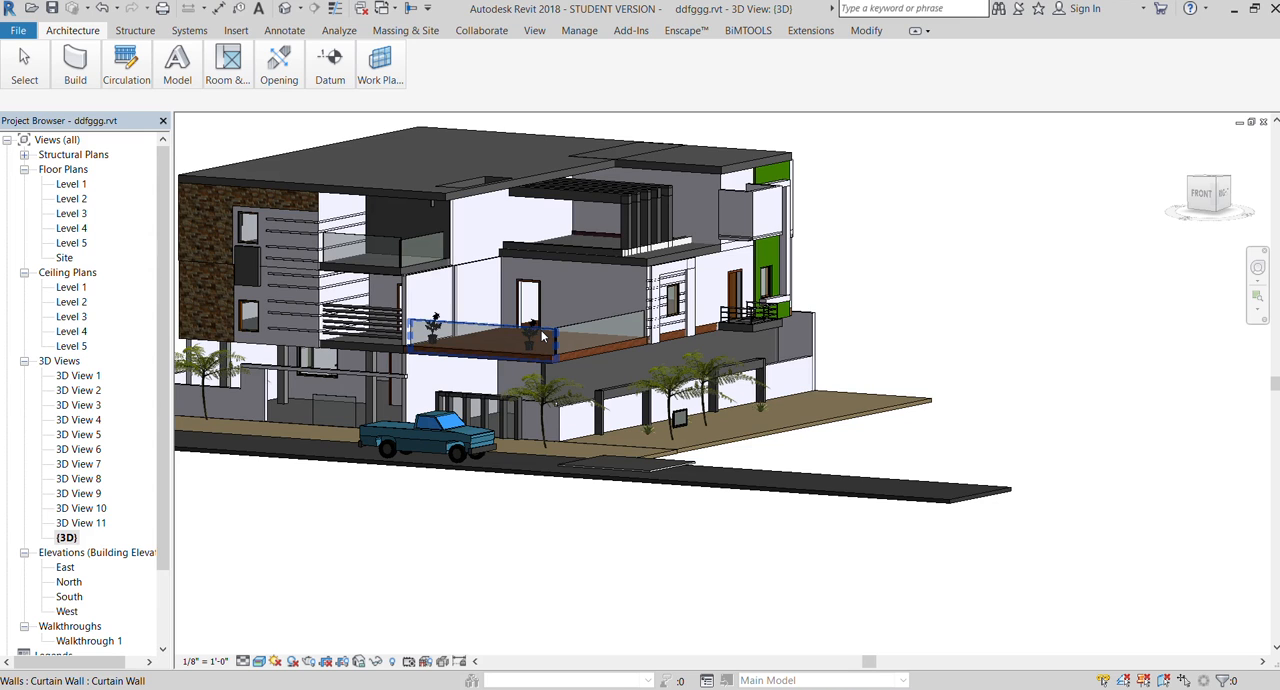
scroll(602, 413, down, 1)
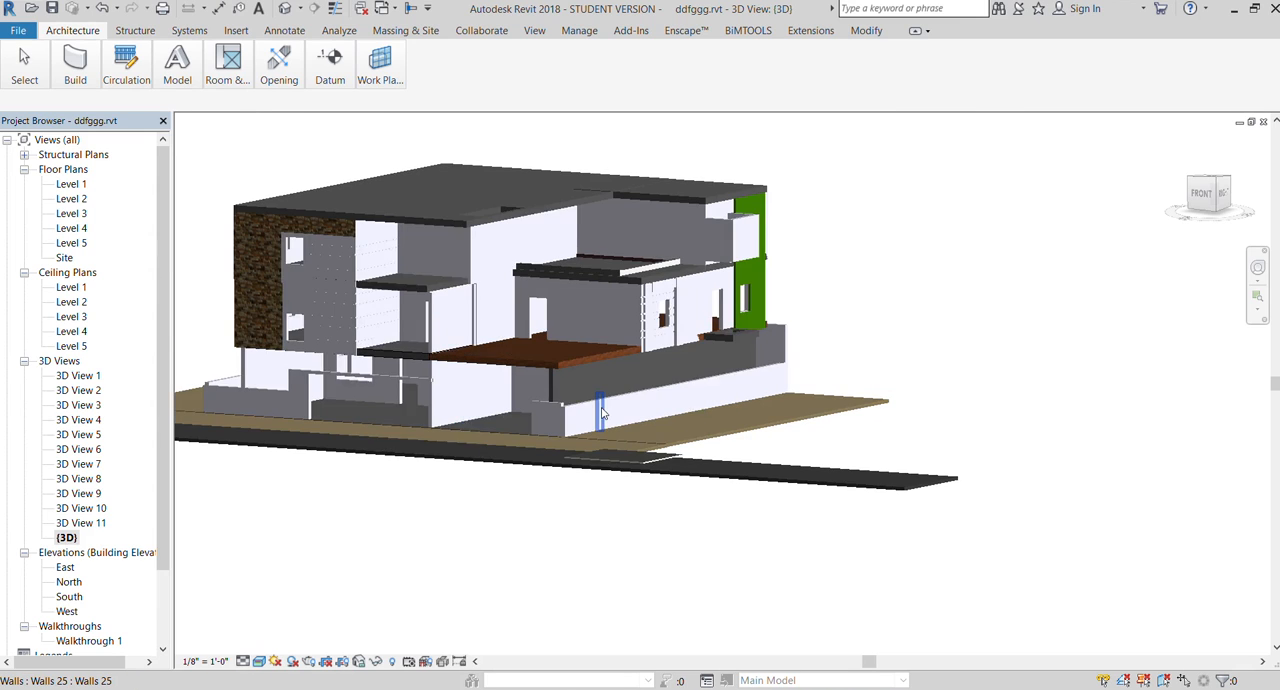